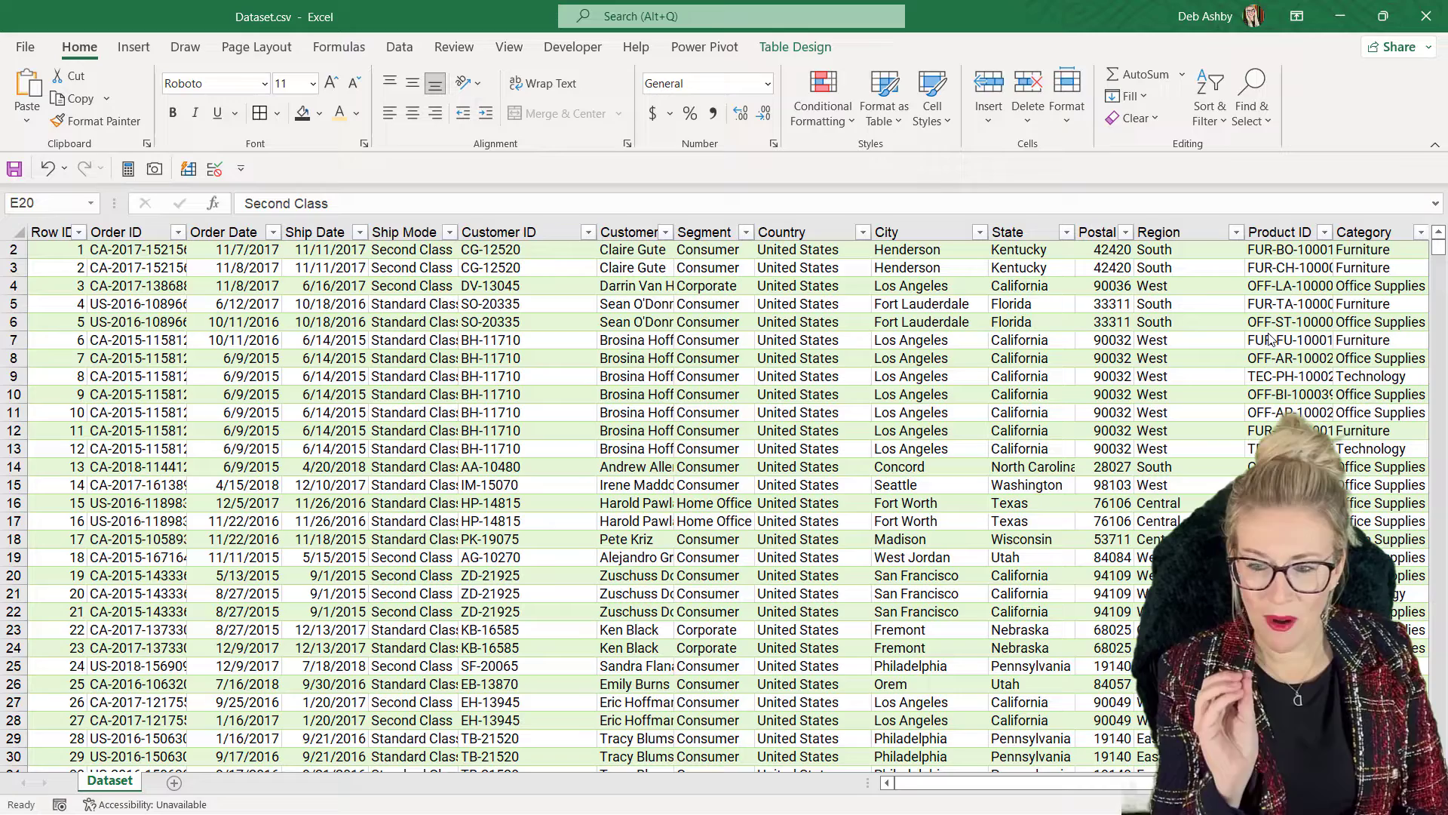
- Select a cell inside the sales data table
left_click(631, 398)
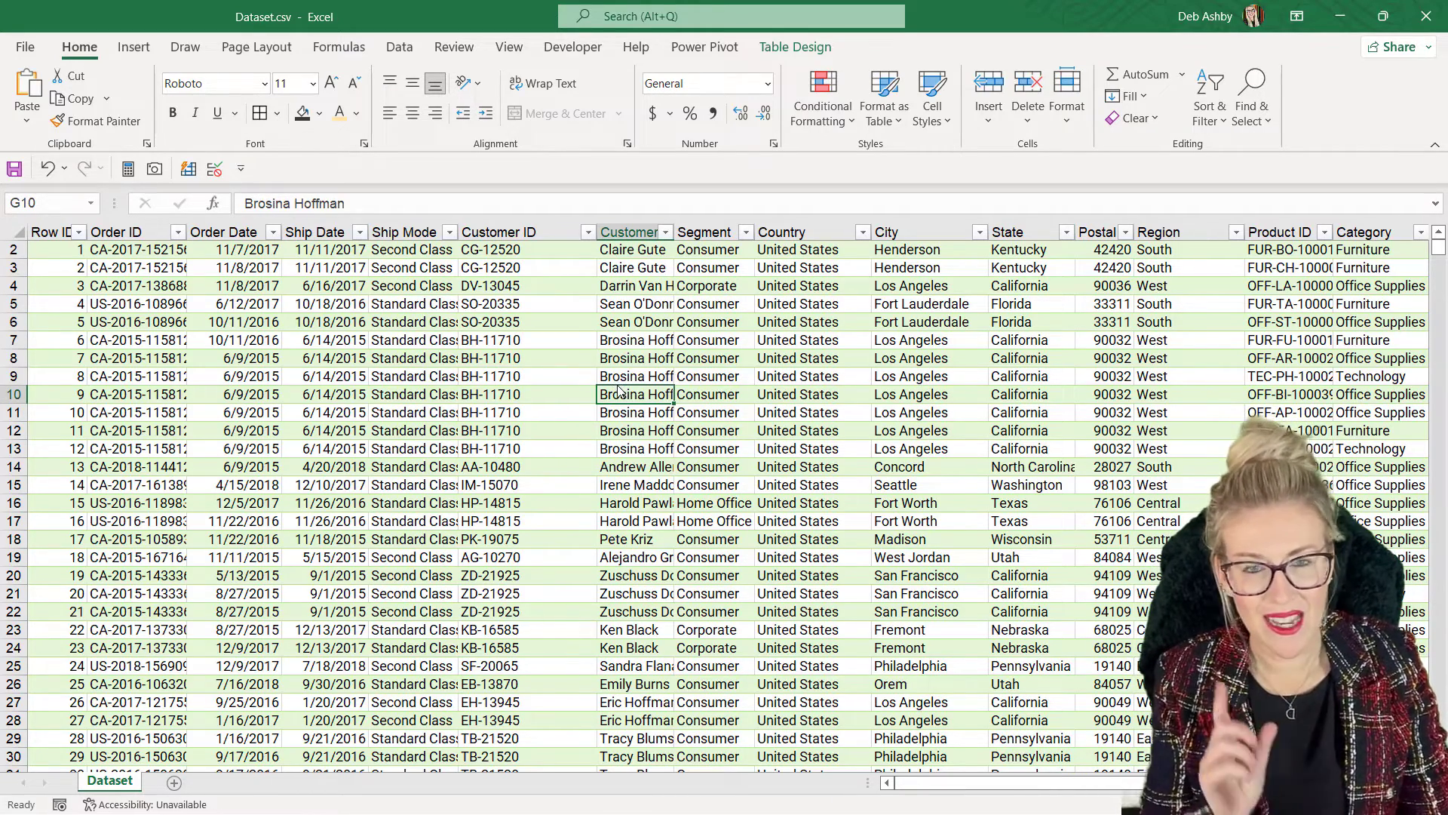
left_click(611, 375)
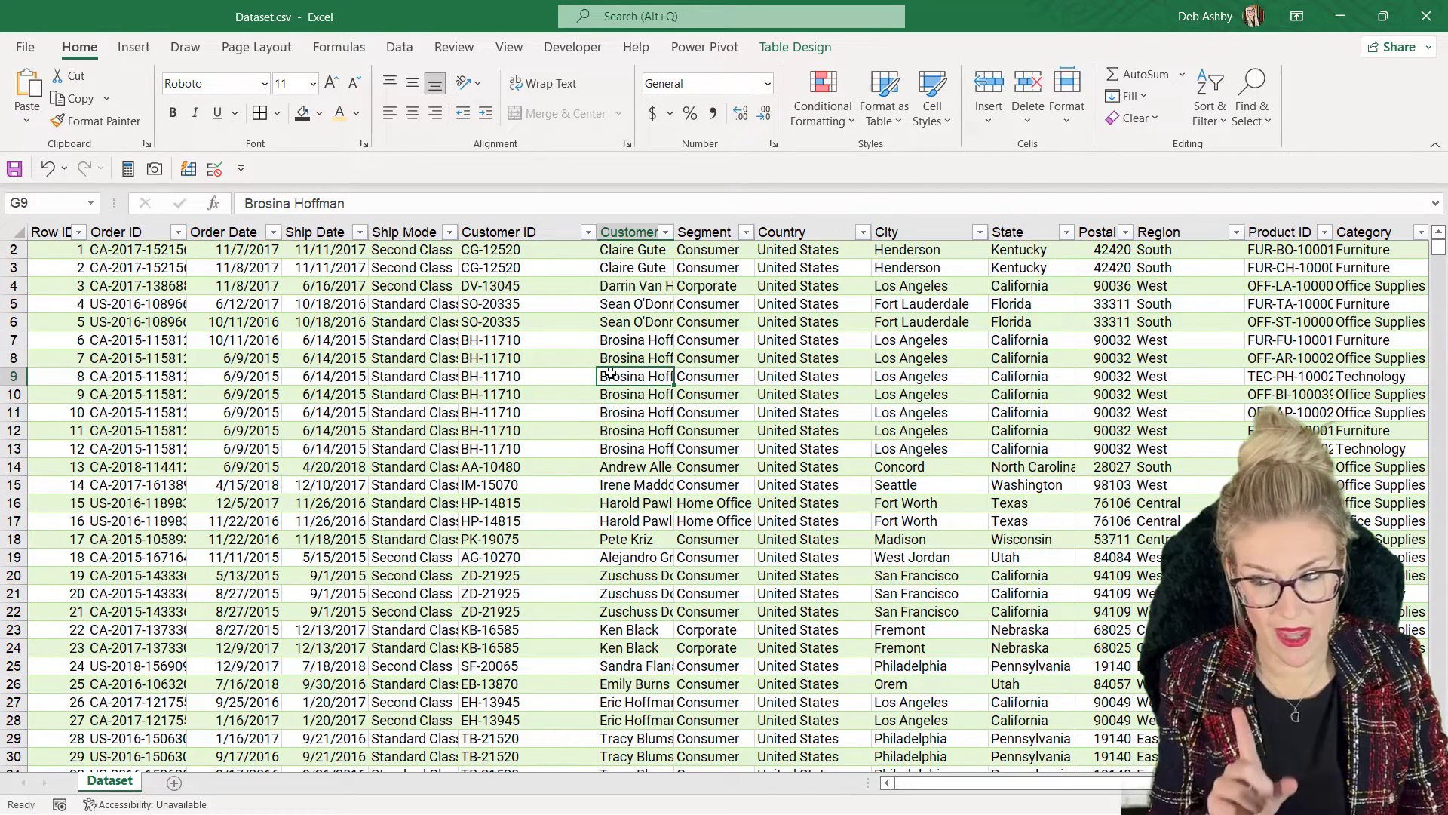
- Insert a PivotTable from the data table on a new worksheet
left_click(134, 47)
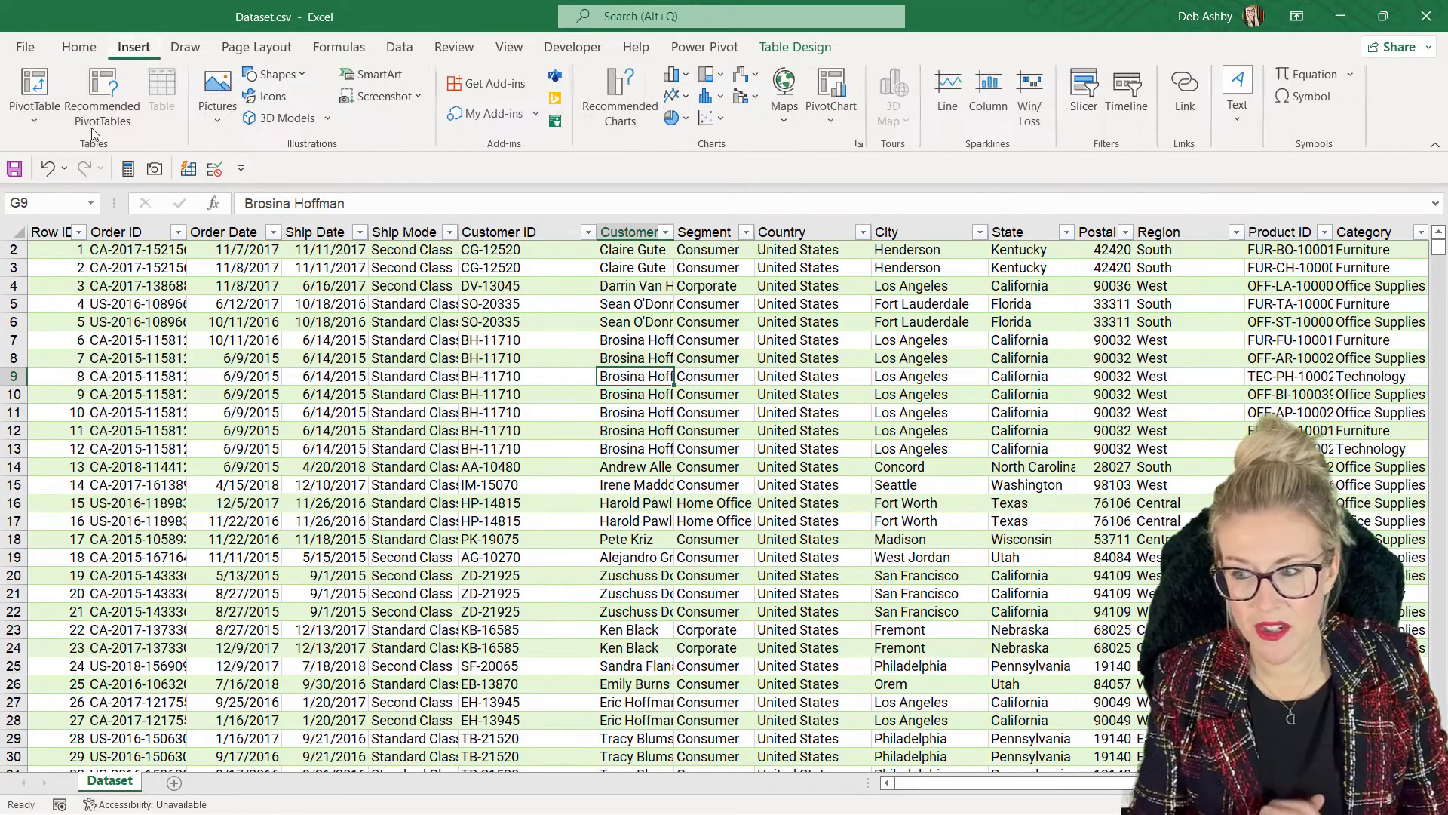
left_click(33, 94)
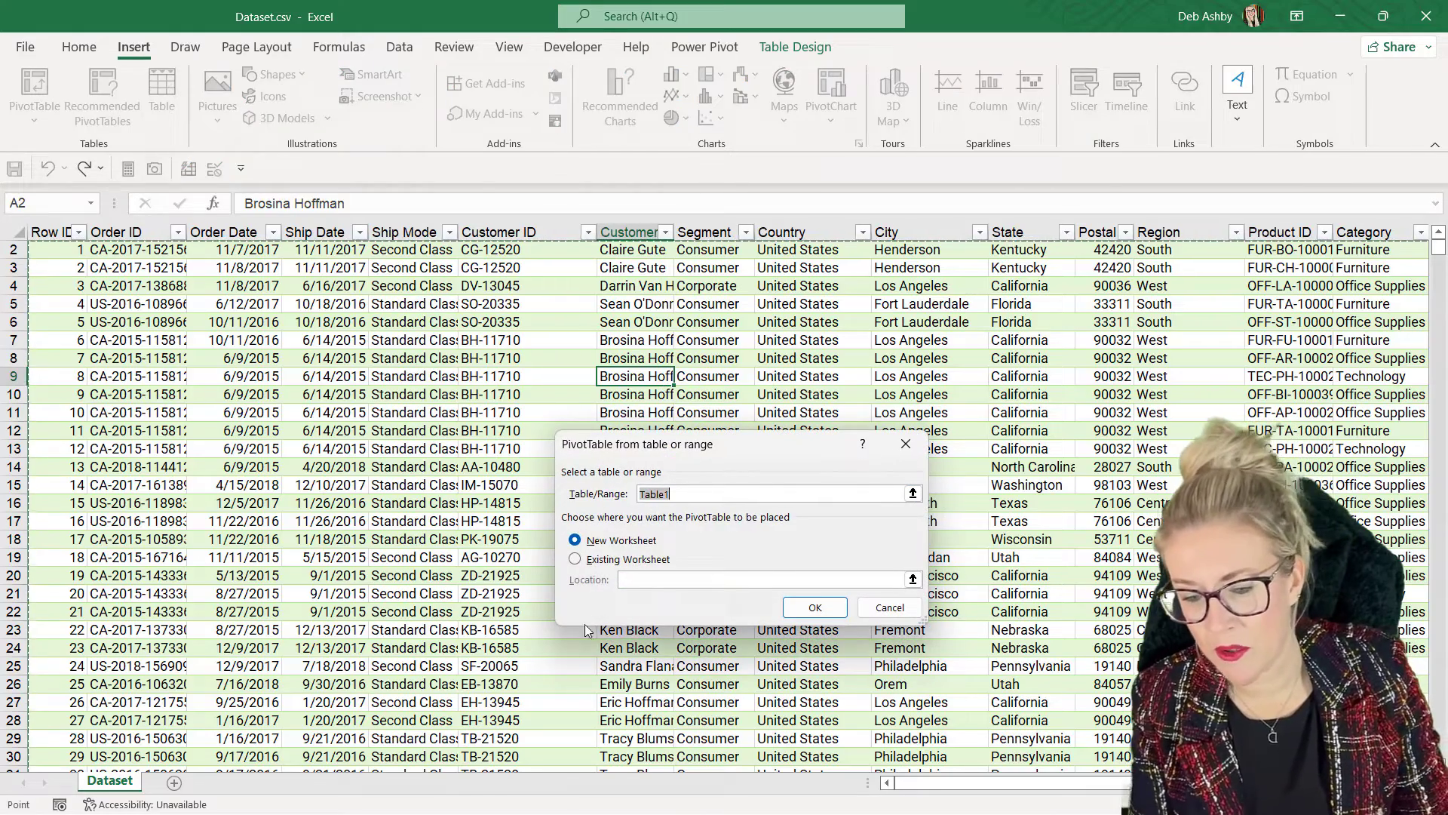
left_click(814, 607)
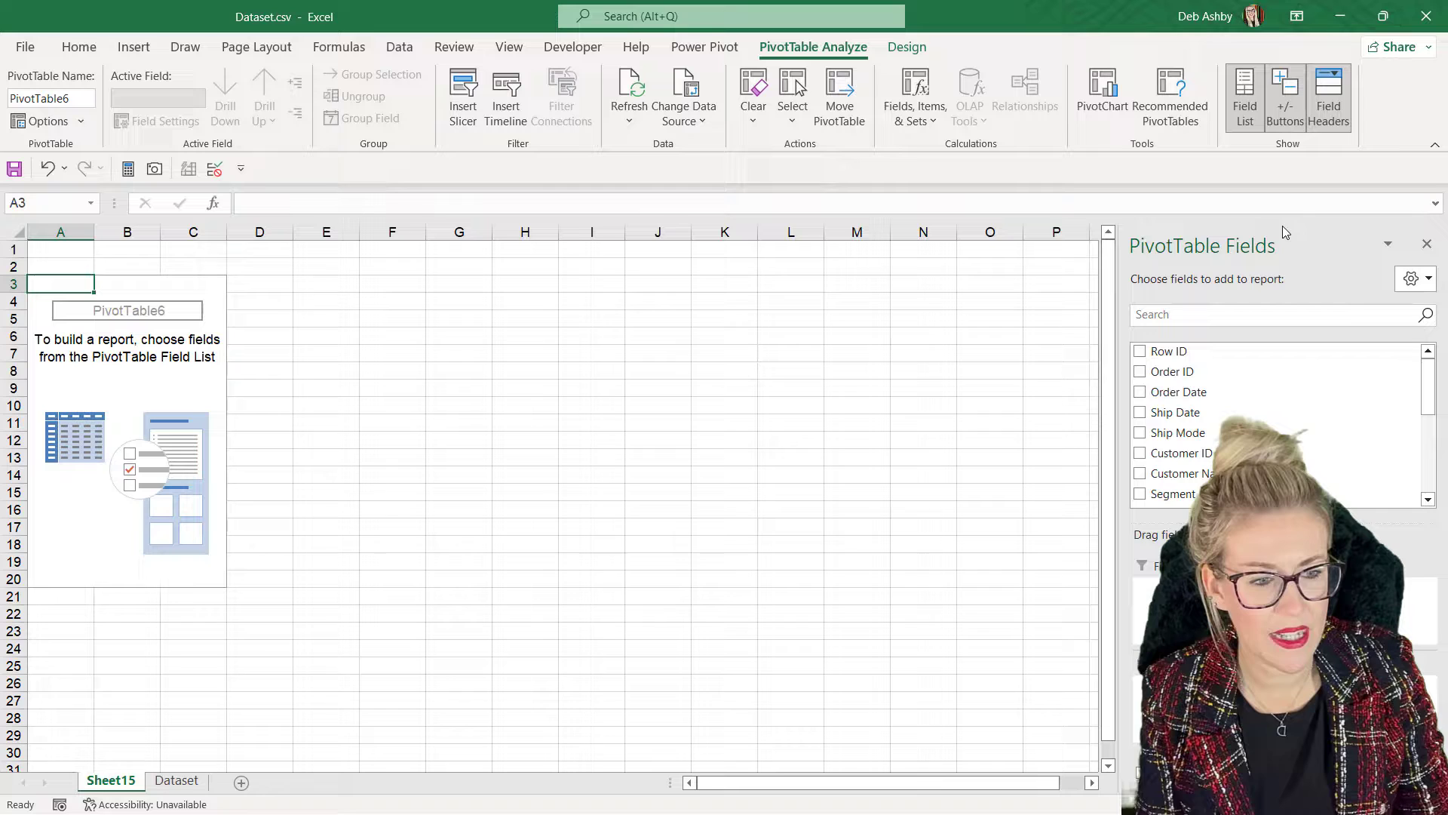
- Float the PivotTable Fields pane over the grid and enlarge it to show all areas
left_click_drag(1286, 232, 484, 272)
left_click(509, 502)
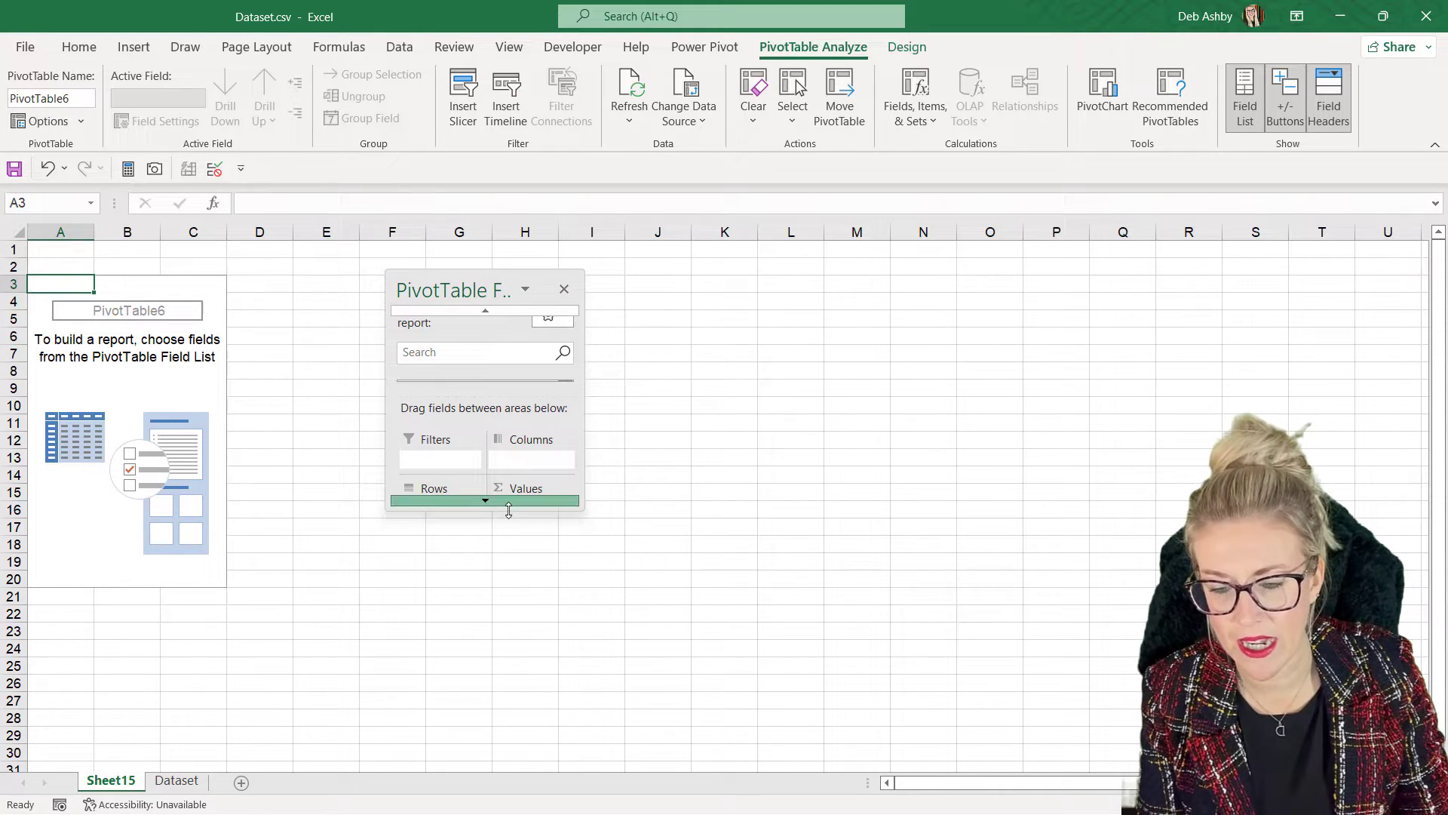
left_click_drag(507, 513, 504, 739)
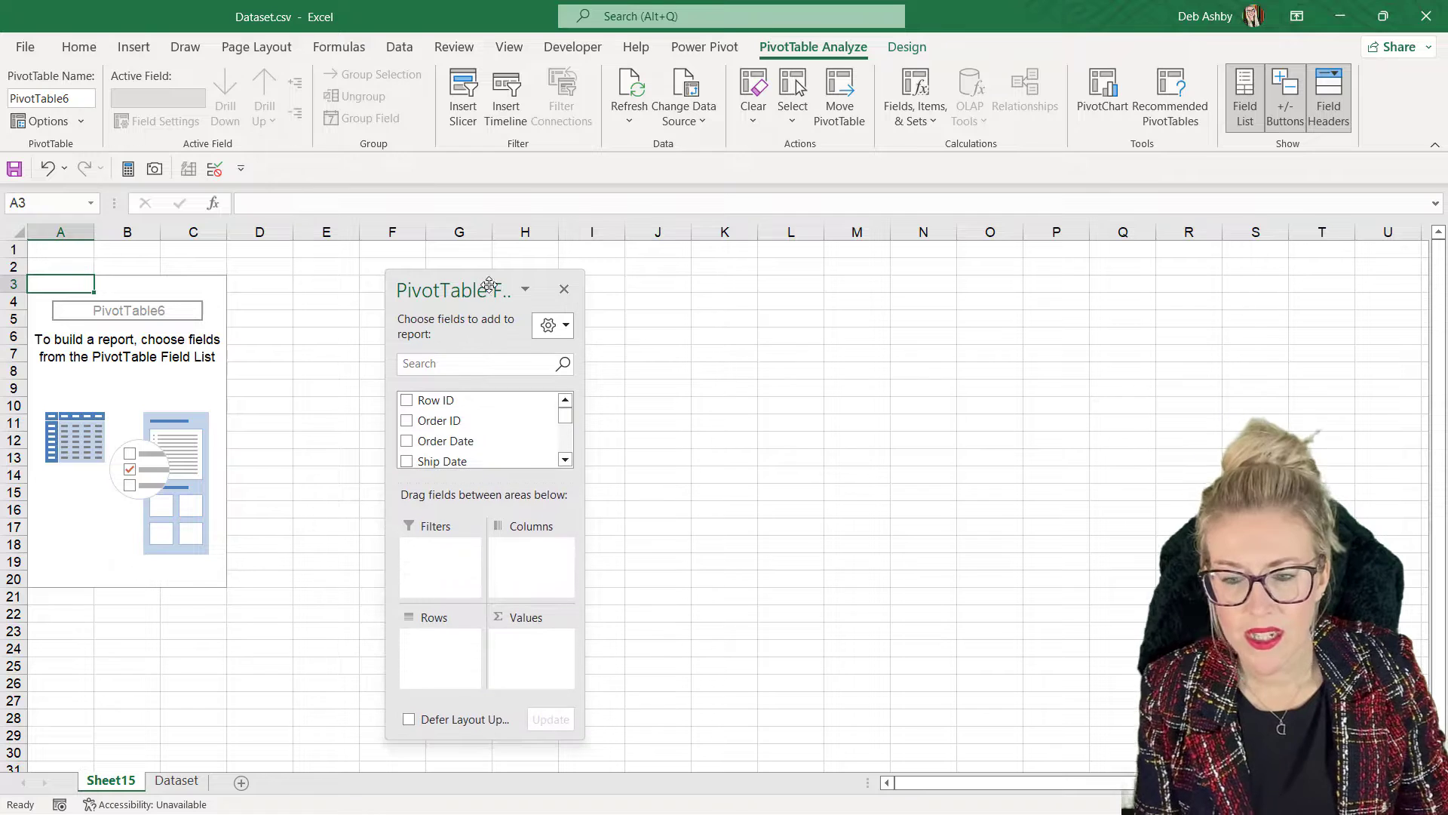
left_click_drag(489, 284, 516, 266)
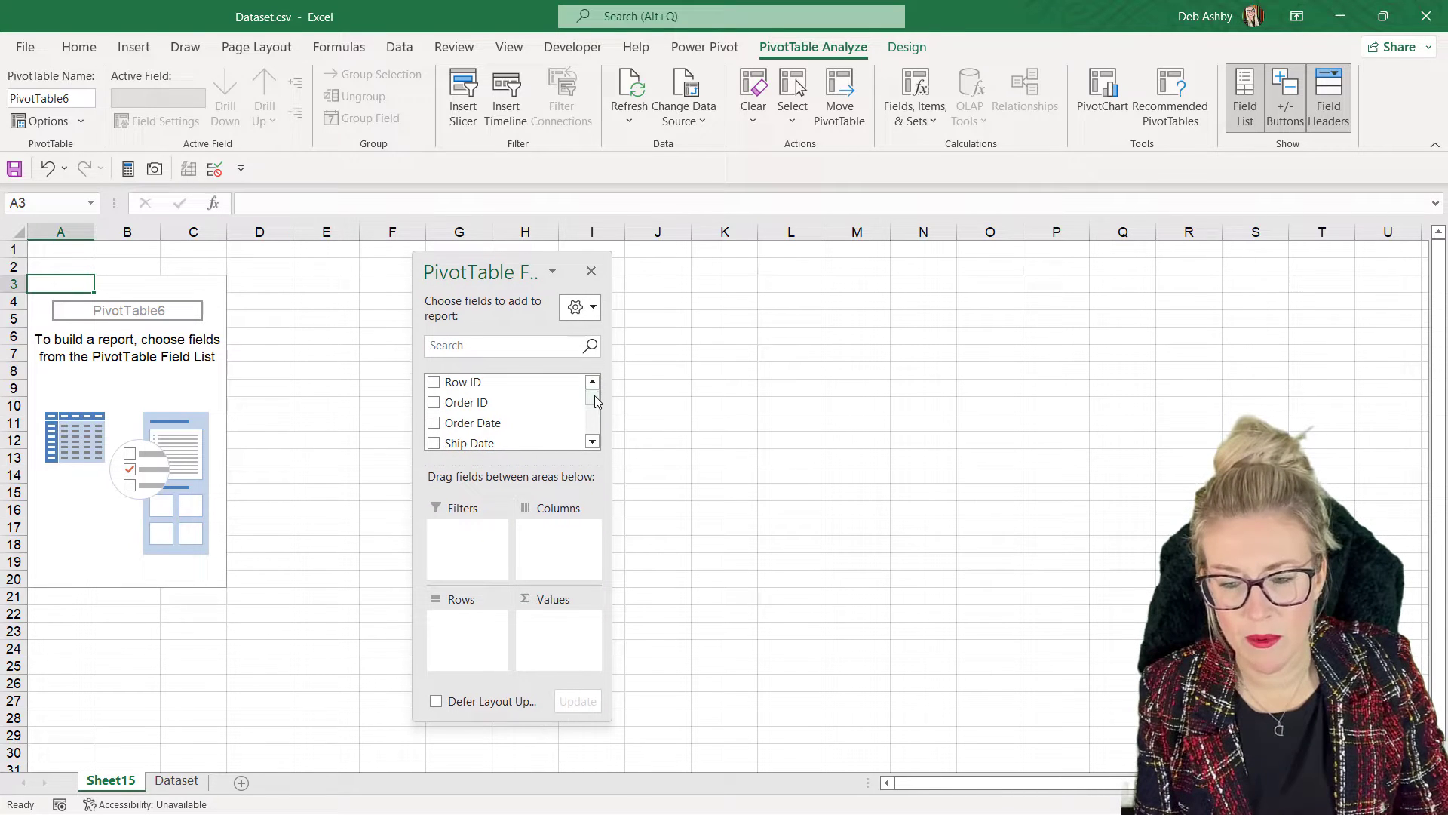
- Add Ship Mode and Category to Rows, with Category on top, and Sales to Values
scroll(596, 401, "down", 2)
left_click_drag(473, 421, 491, 655)
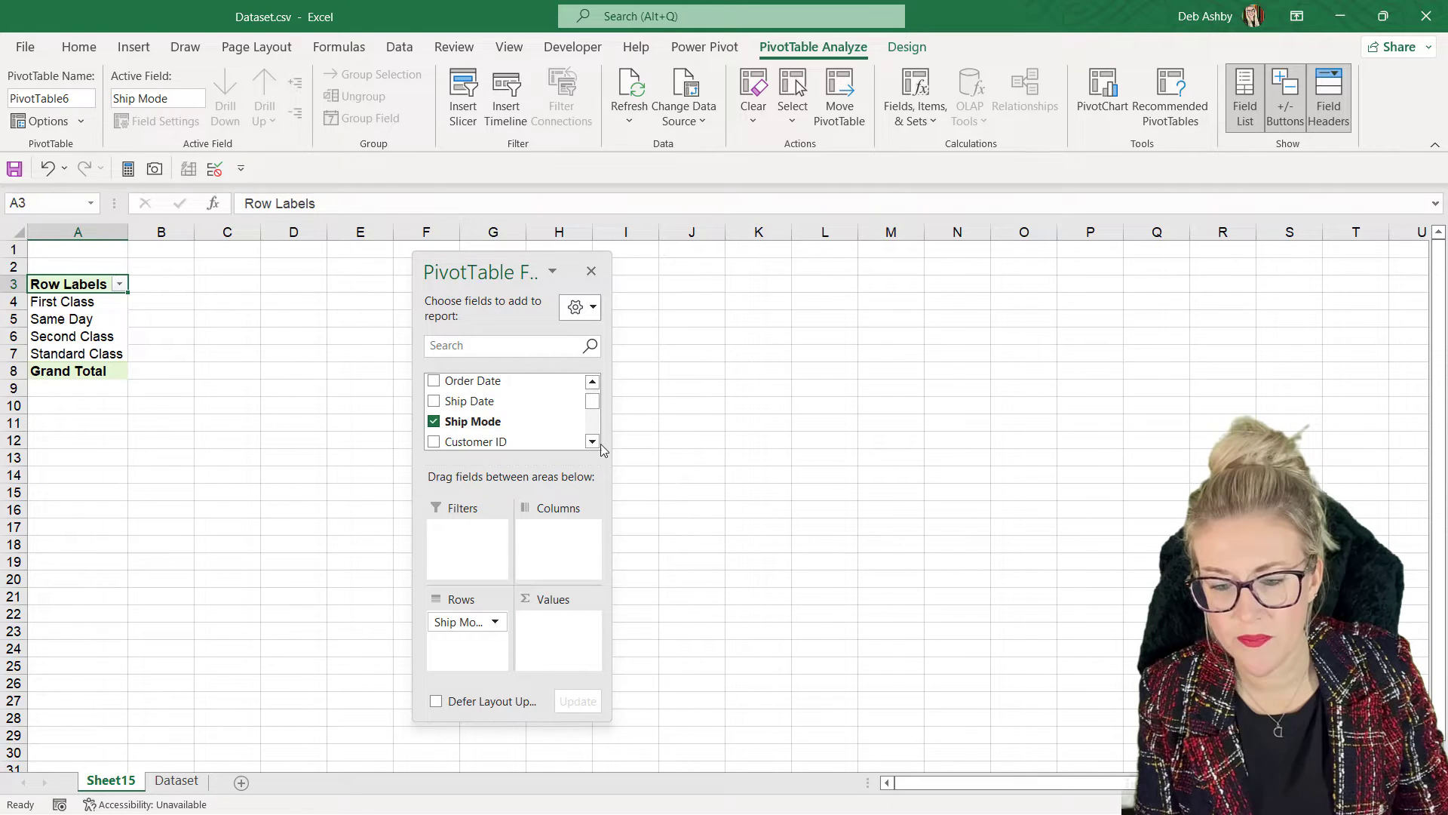
scroll(518, 423, "down", 5)
left_click_drag(458, 414, 558, 647)
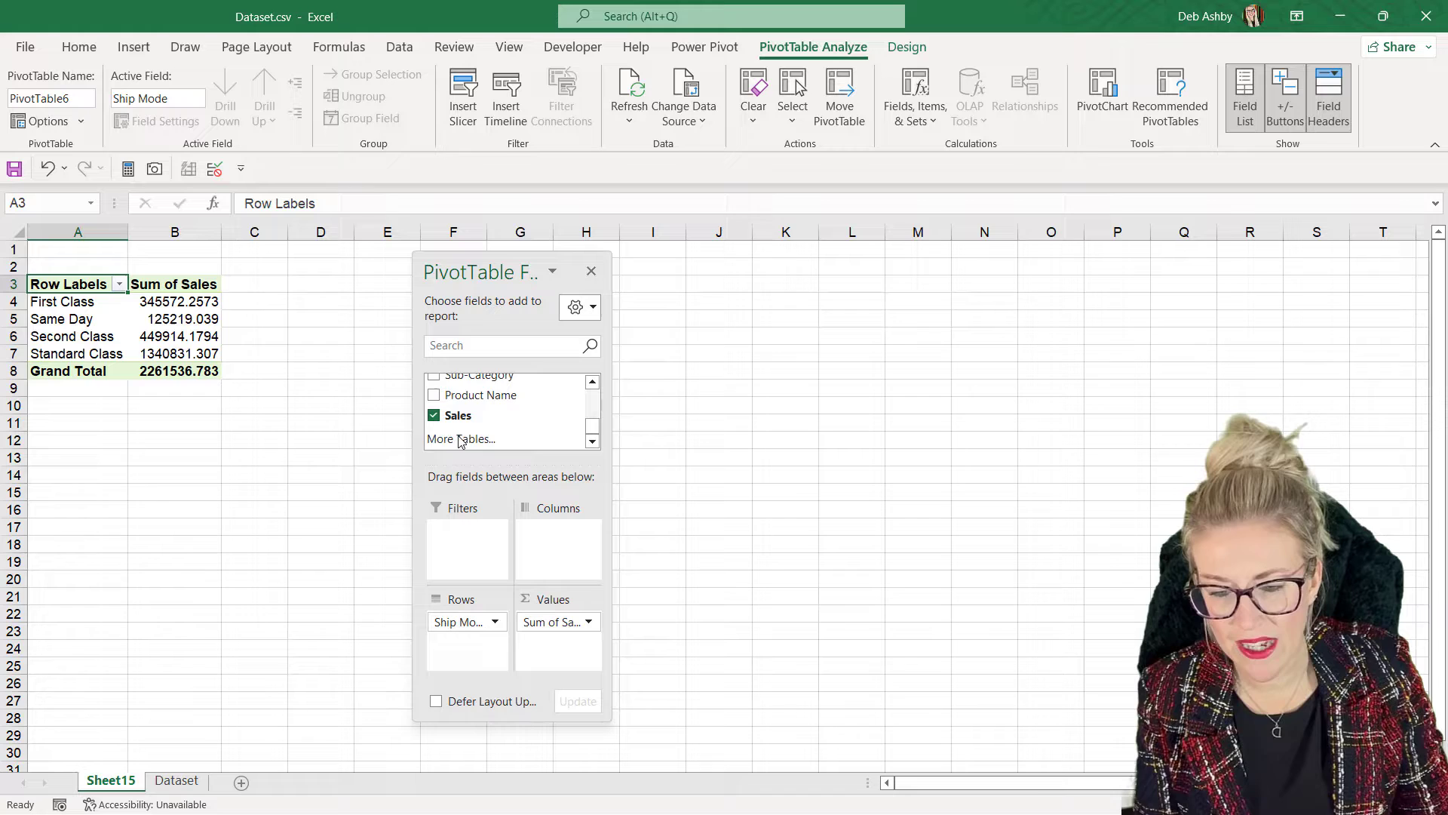
scroll(593, 383, "up", 3)
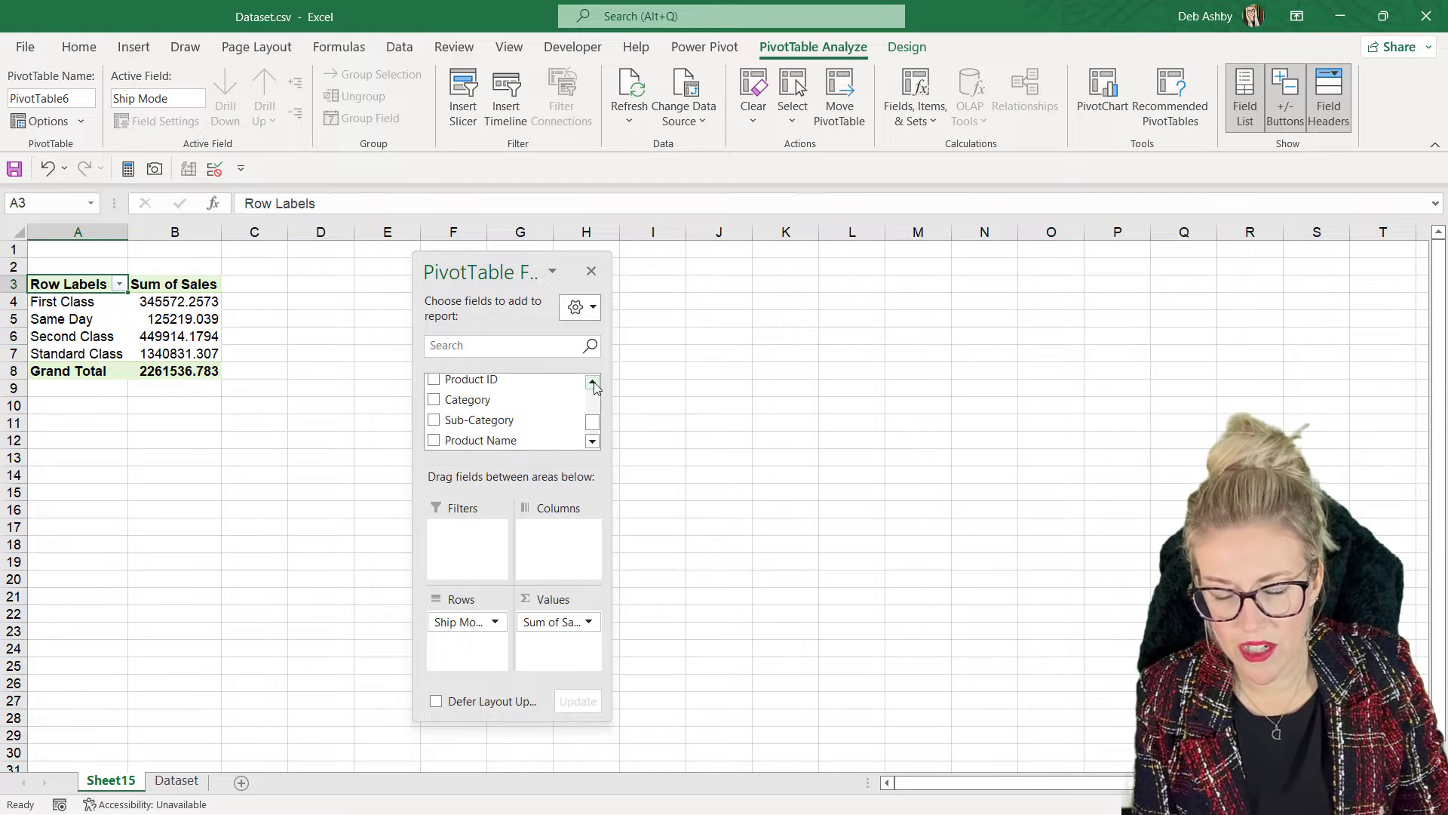
left_click_drag(464, 403, 458, 621)
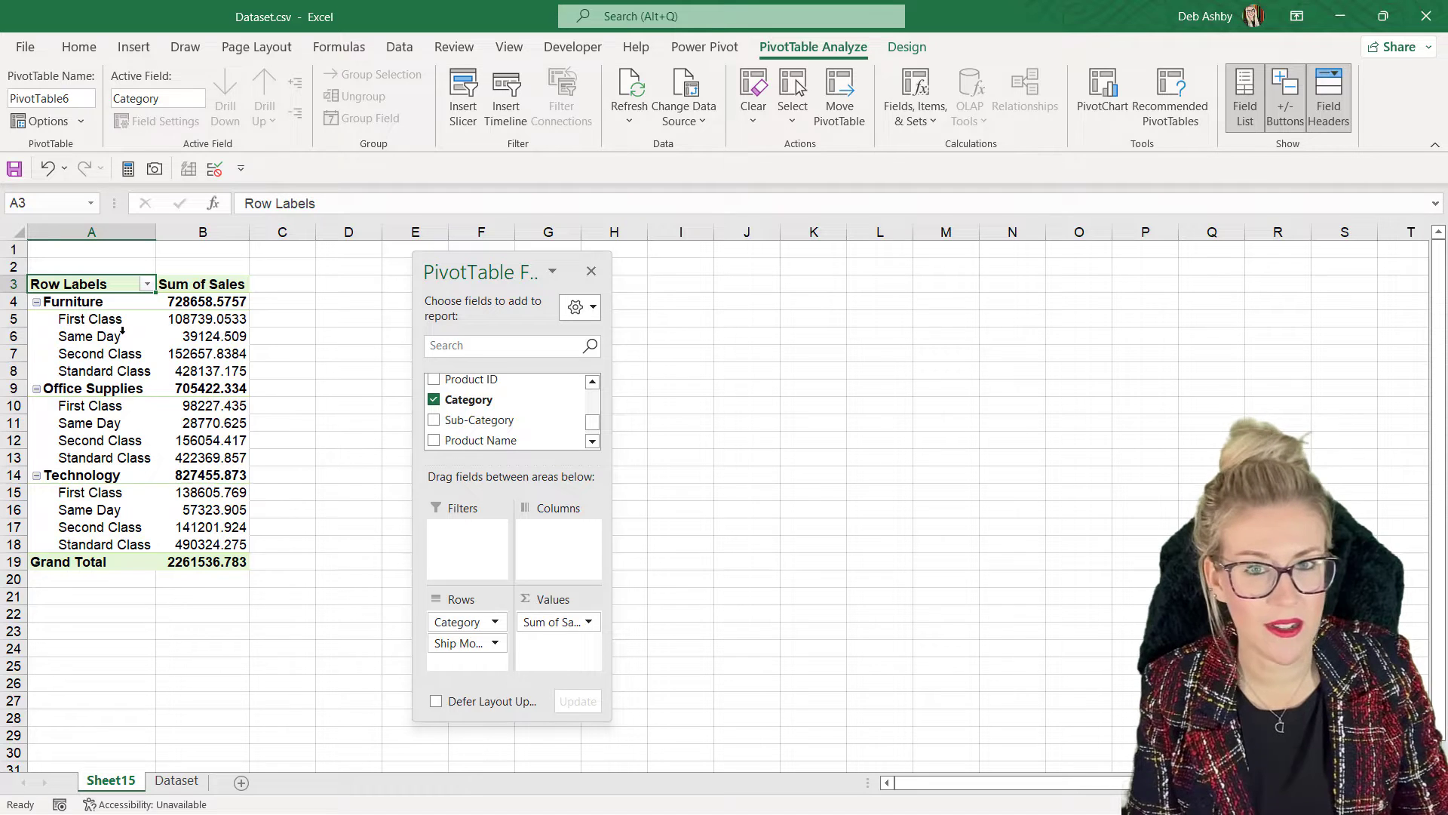
mouse_move(223, 326)
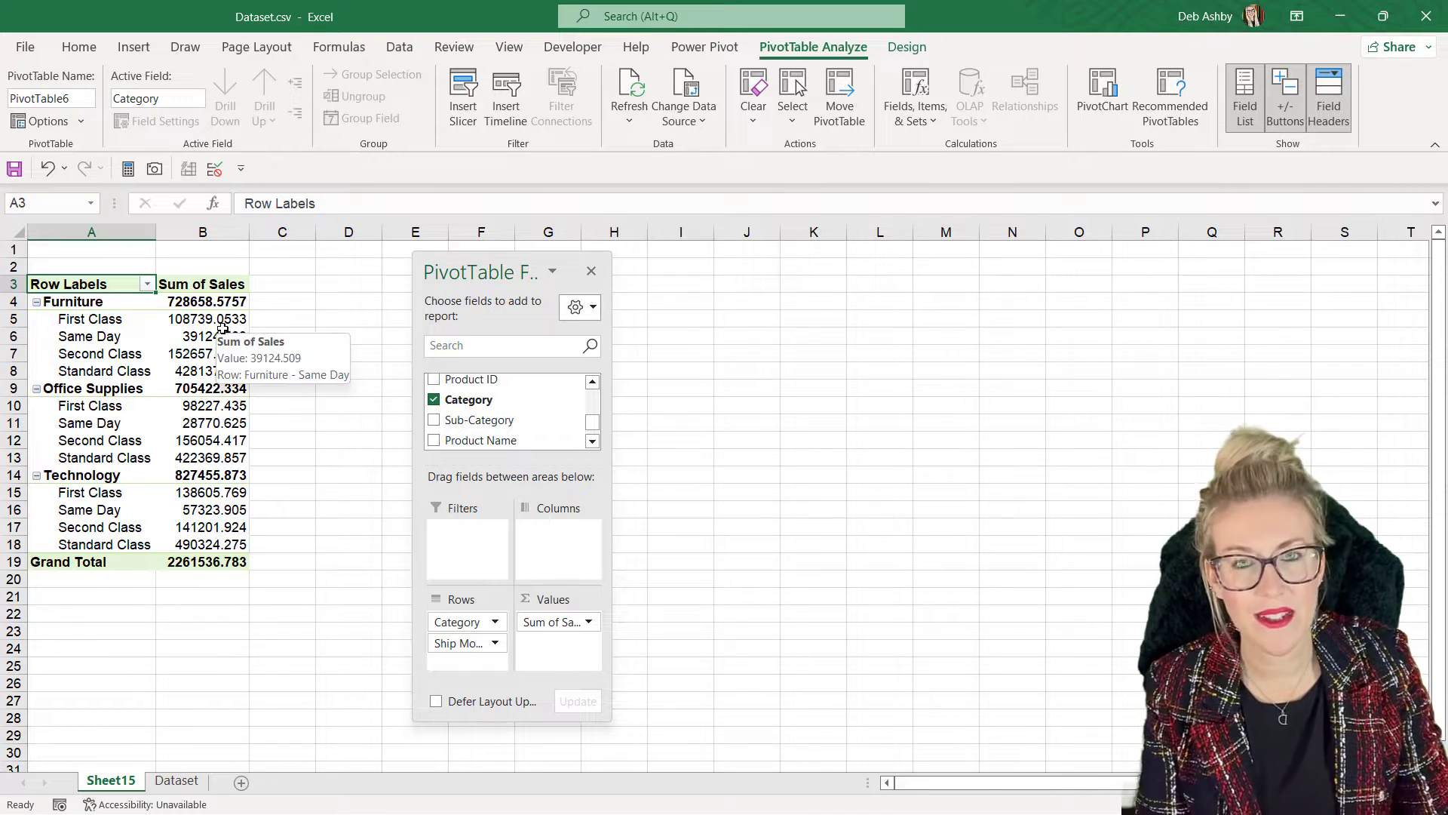
left_click_drag(480, 276, 549, 260)
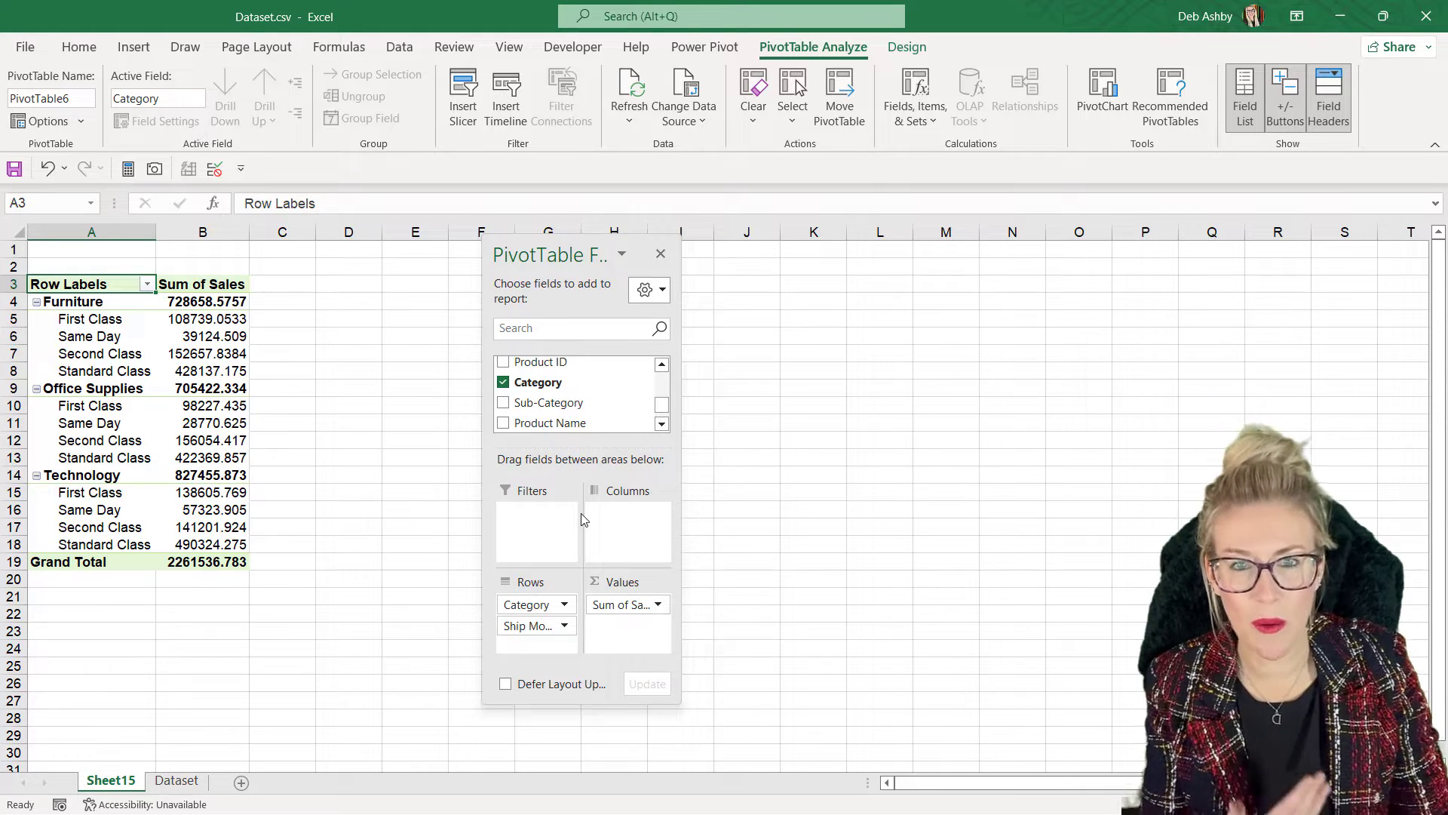
left_click(203, 317)
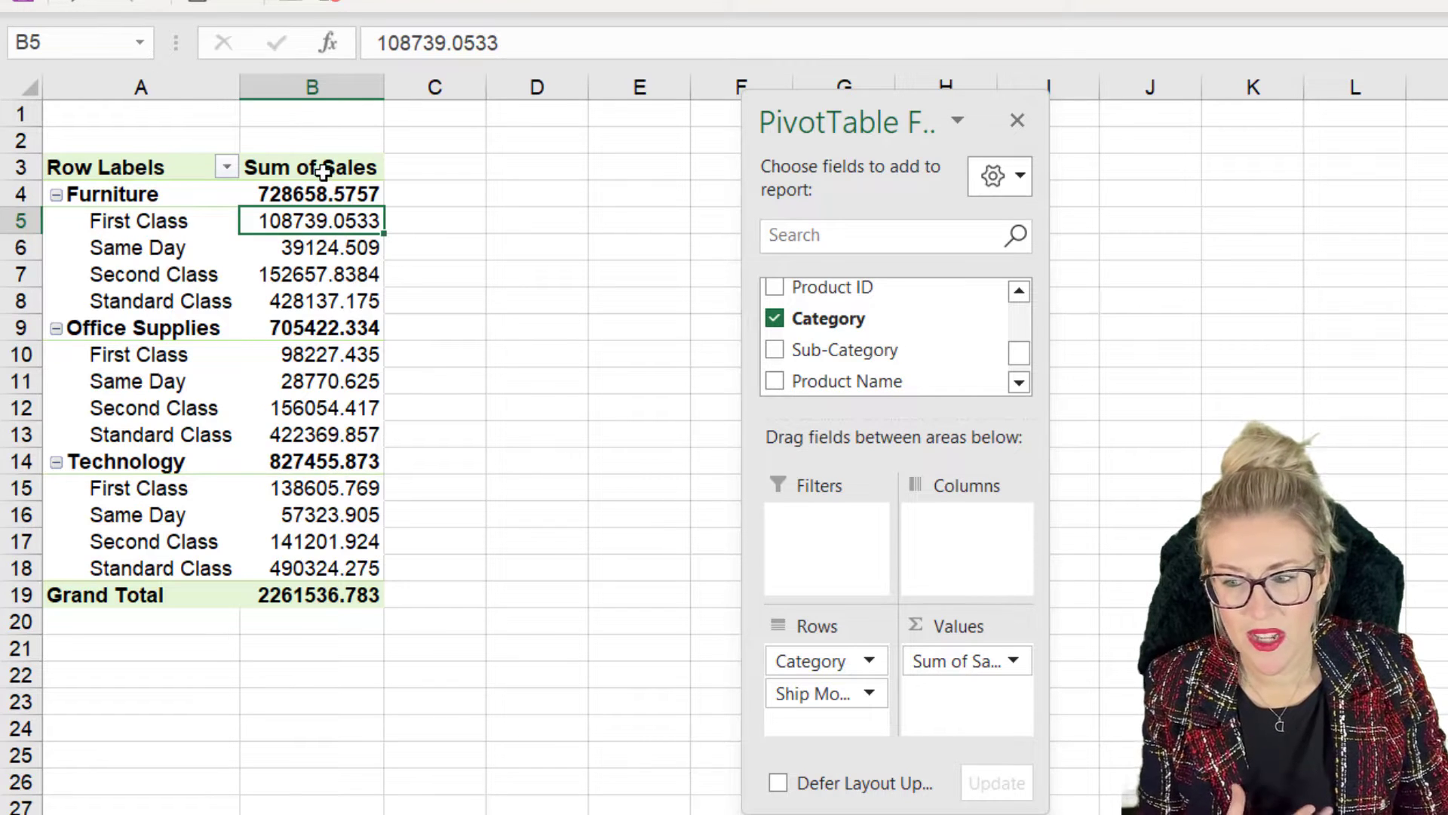
- Rename the Sum of Sales values field to 'Total Sales'
double_click(323, 172)
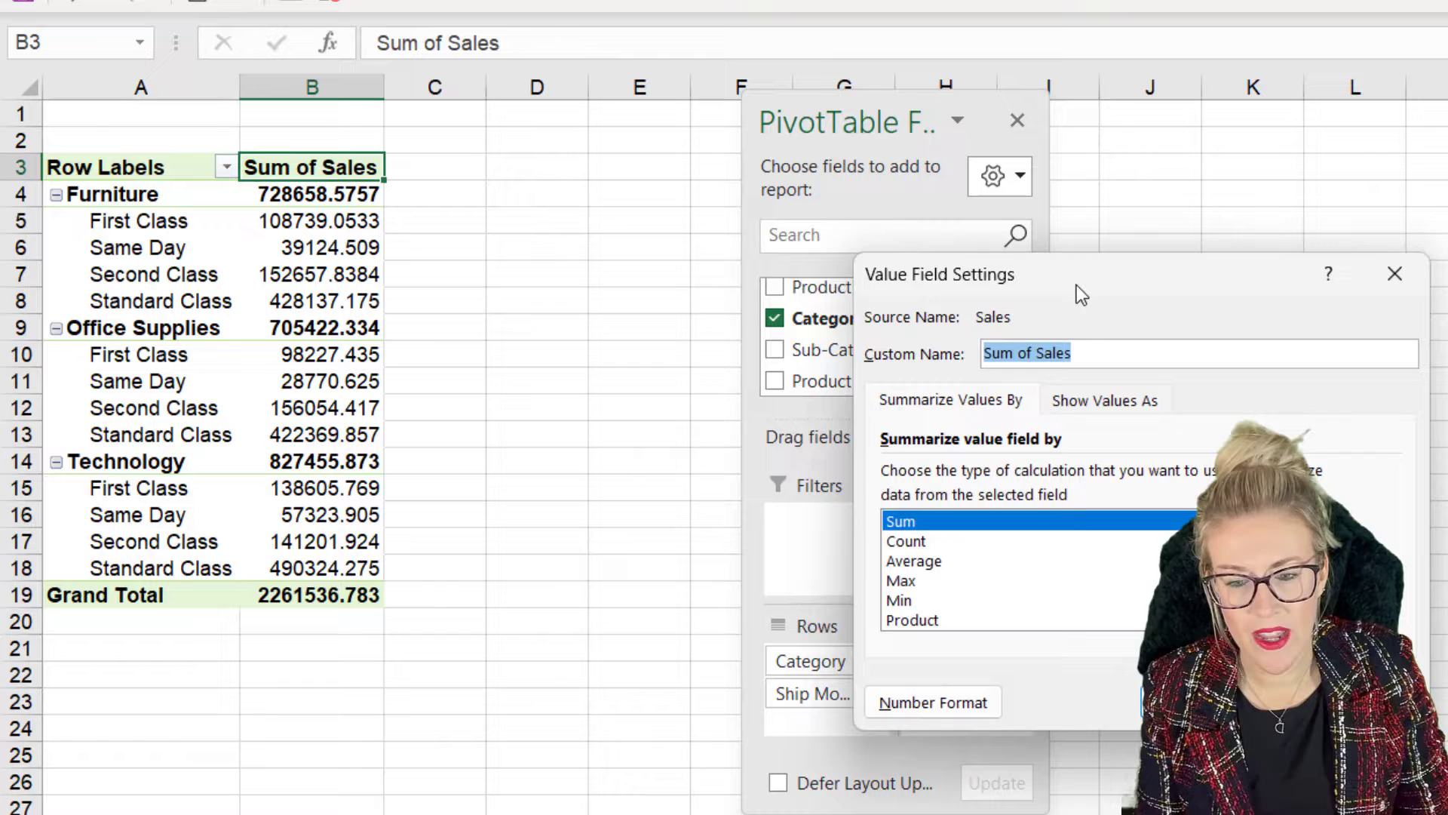
left_click_drag(1076, 285, 785, 193)
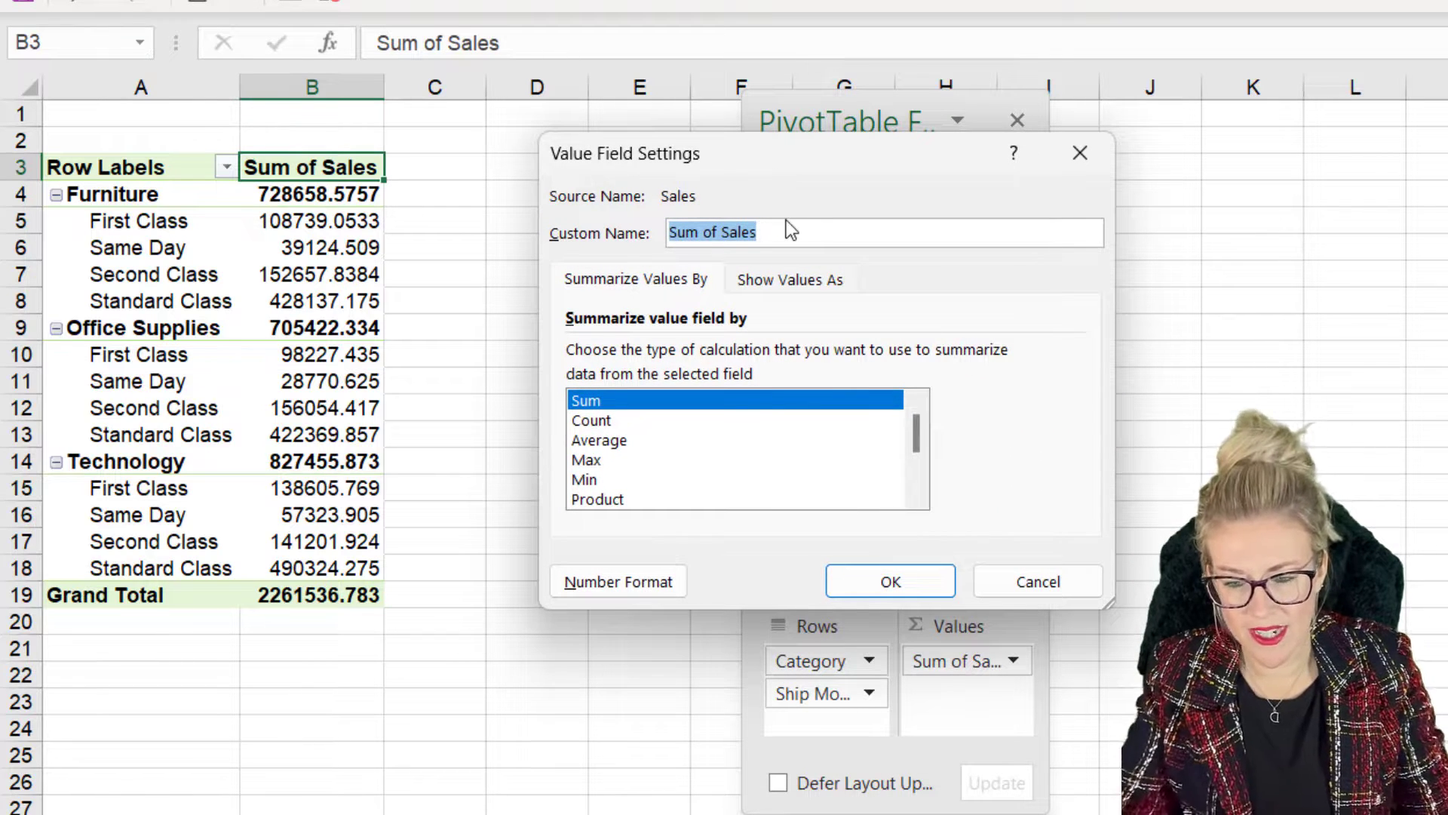
type("Total ")
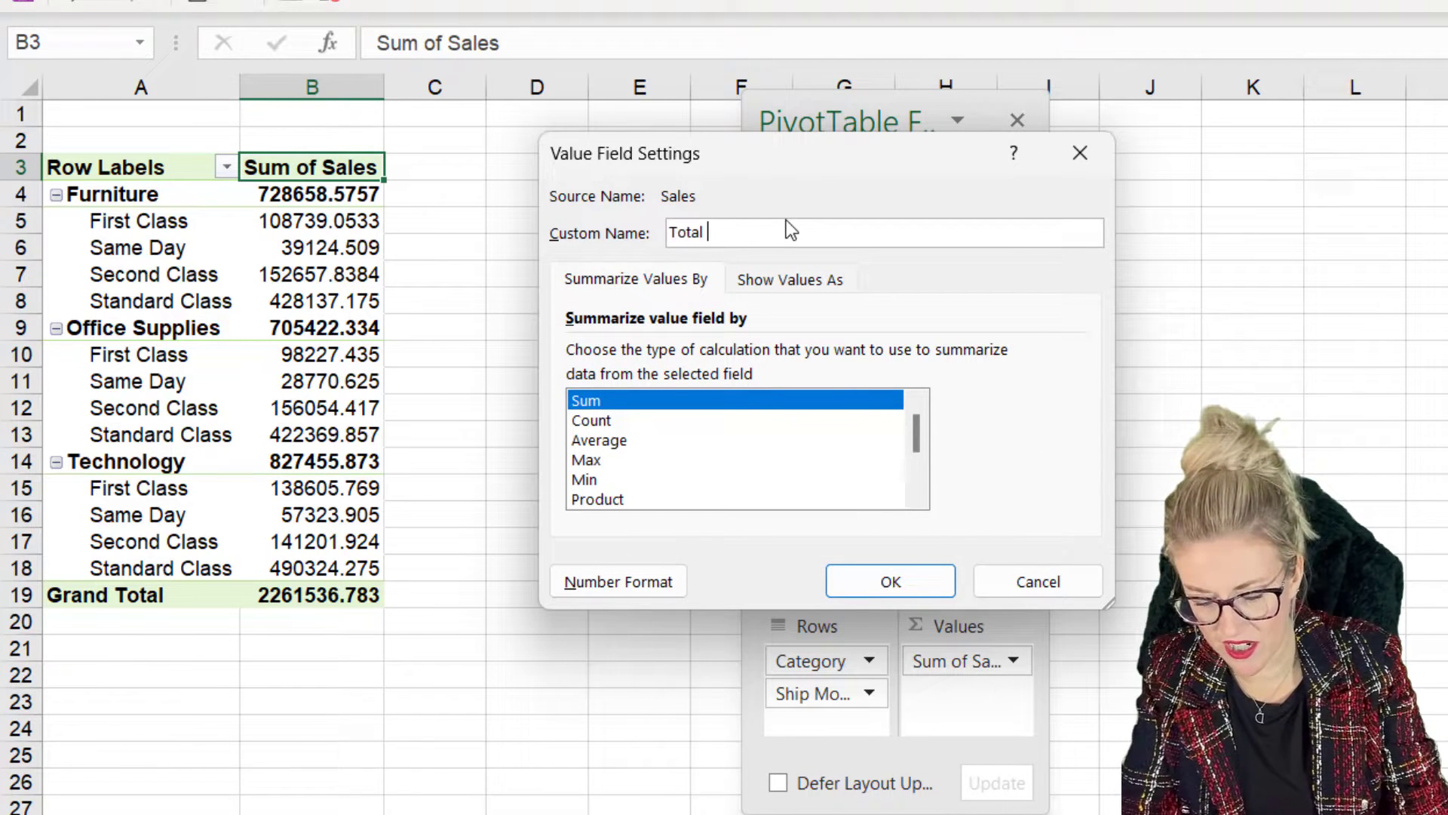
type("Sales")
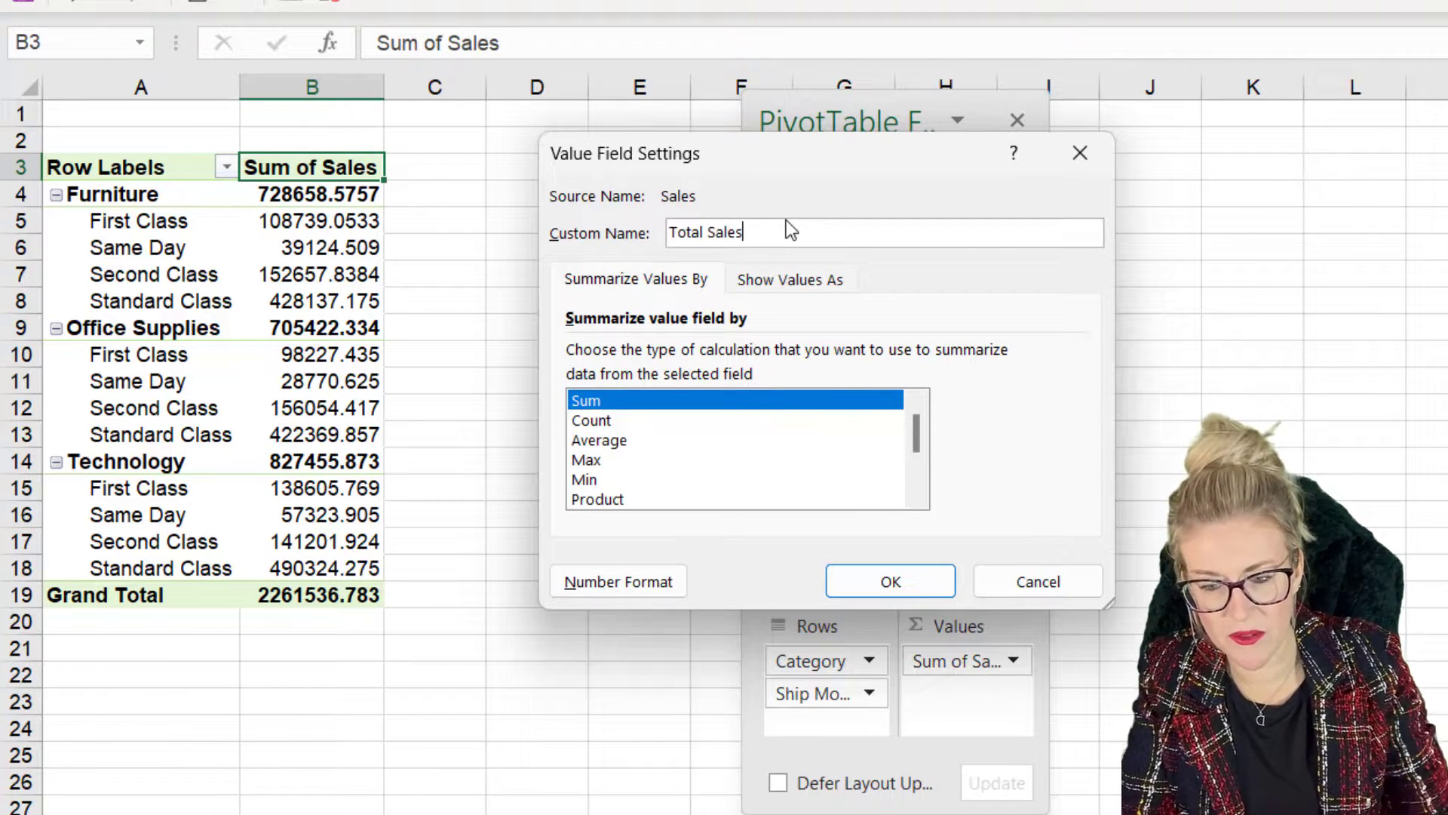
left_click(894, 582)
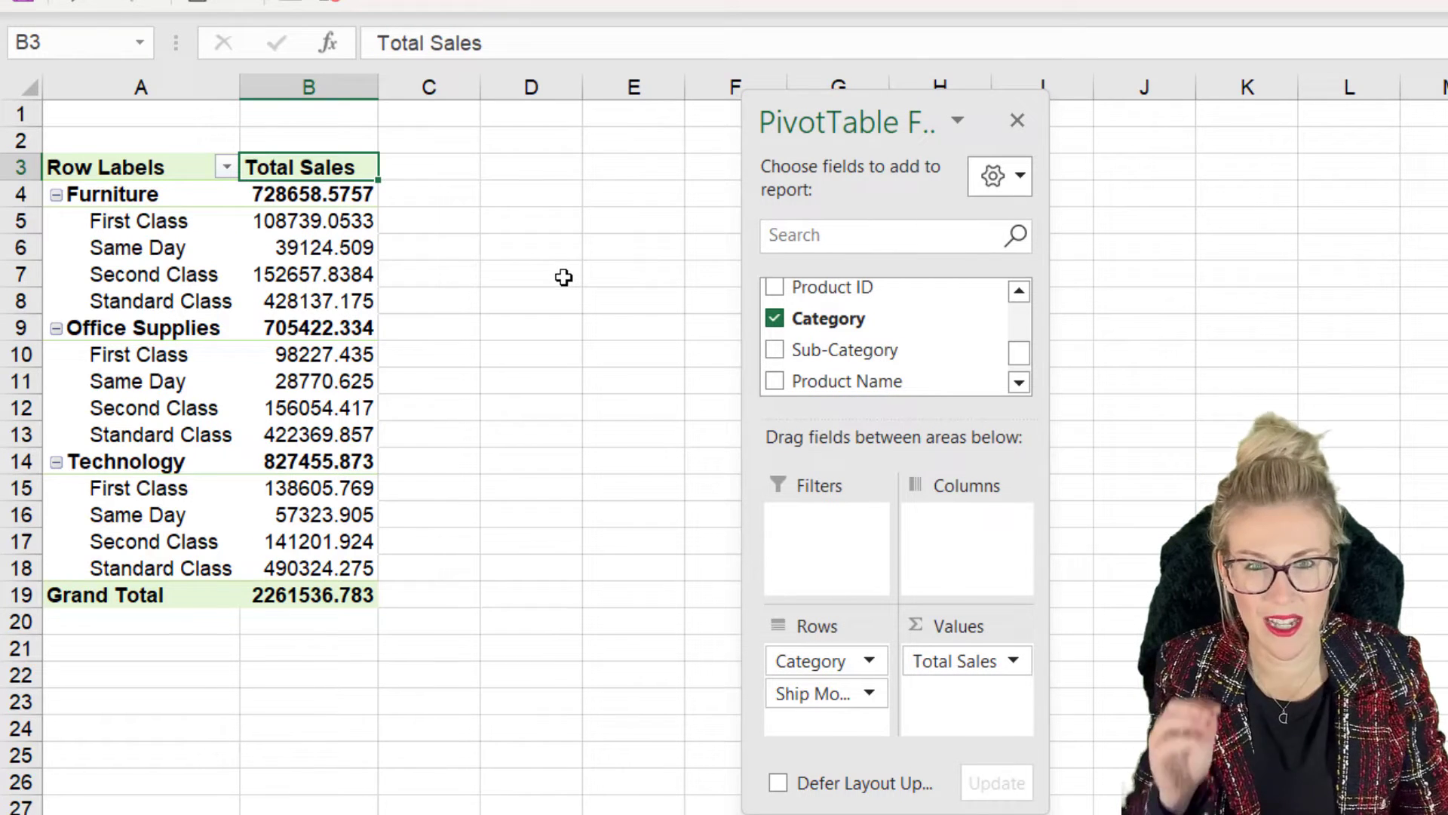
- Replace the 'Row Labels' heading in A3 with 'Category'
left_click(85, 165)
left_click(227, 167)
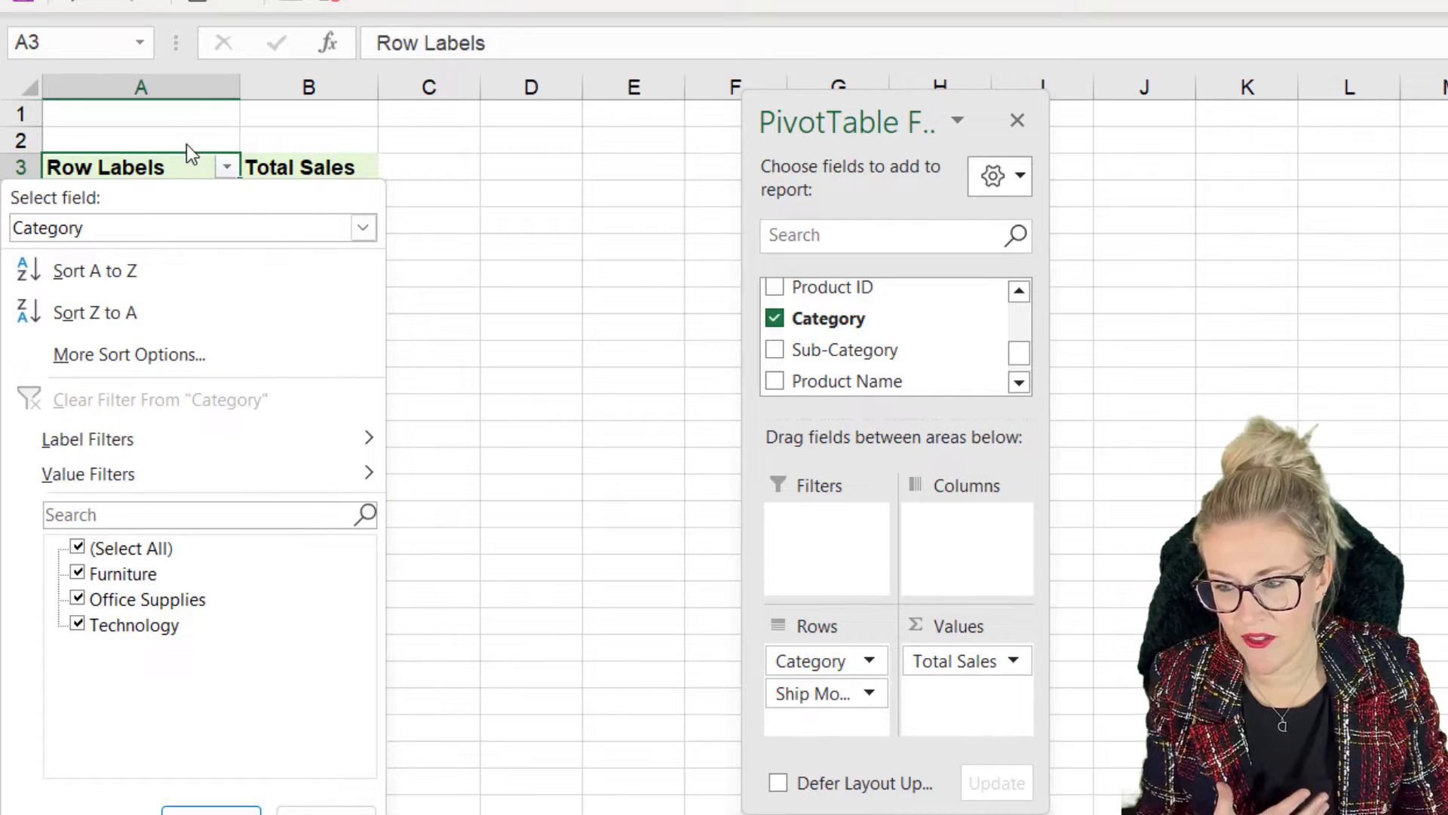
left_click(194, 168)
double_click(154, 167)
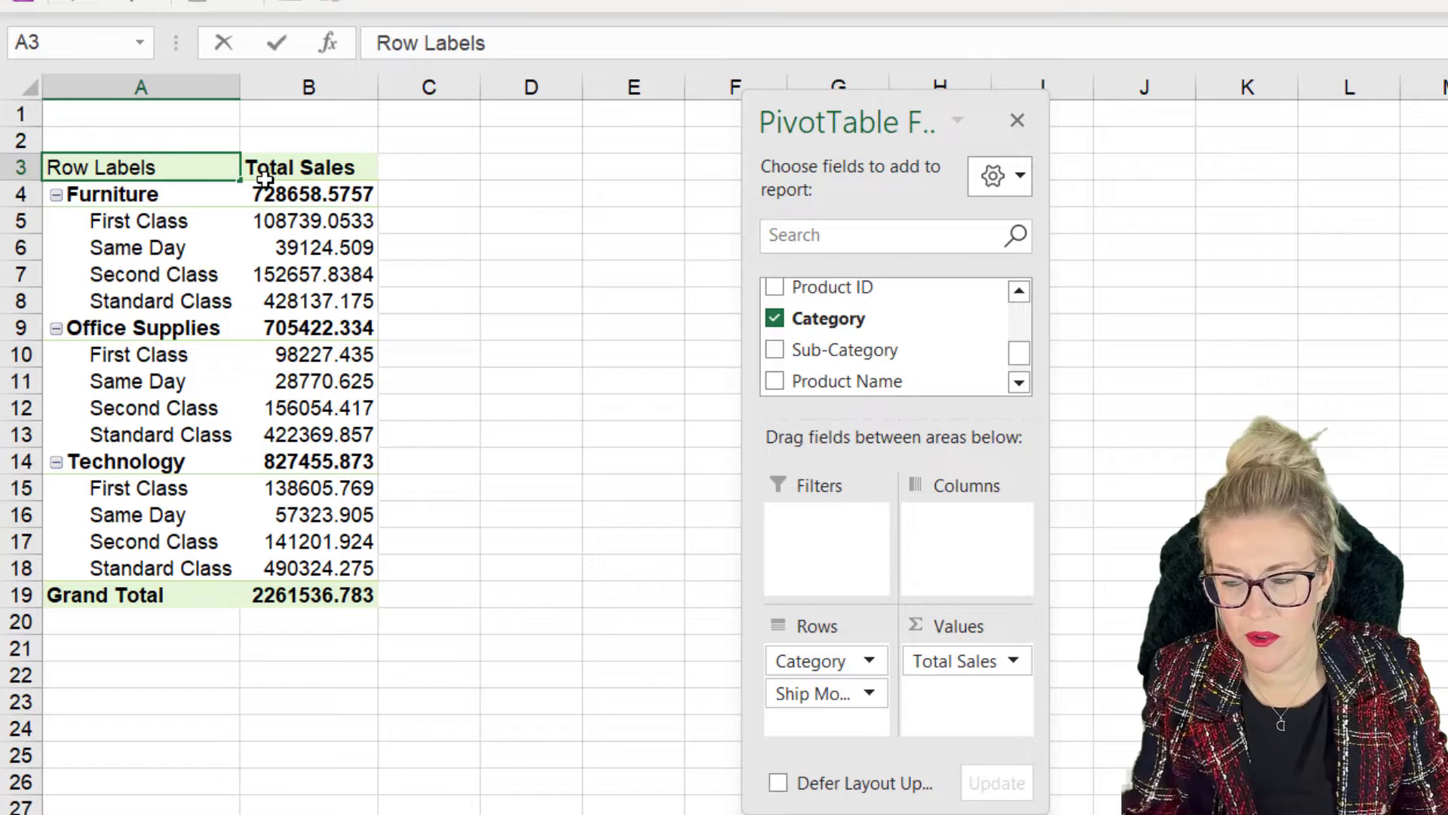
left_click_drag(194, 166, 17, 164)
type("Ca")
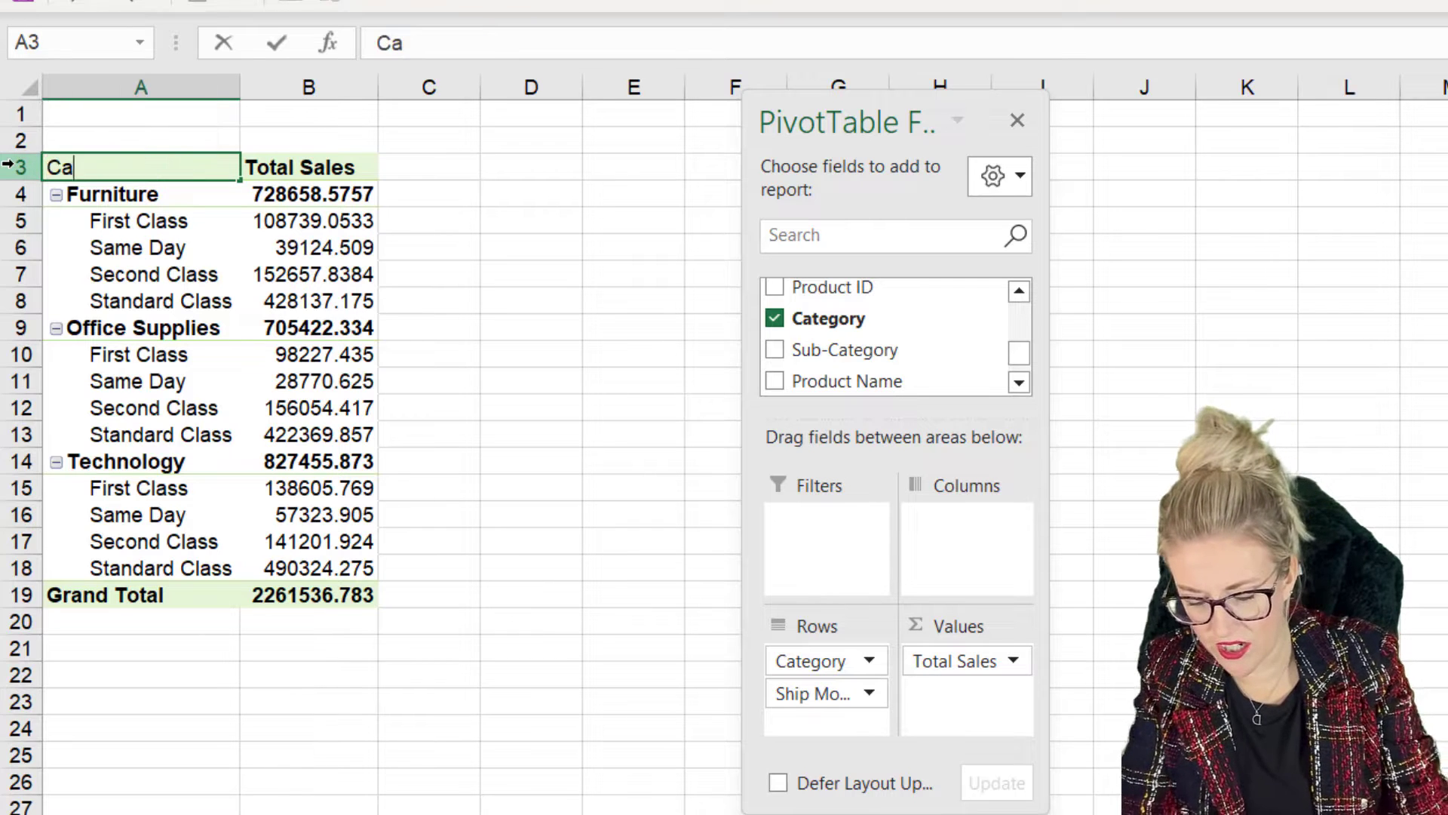
type("tegory")
key("Return")
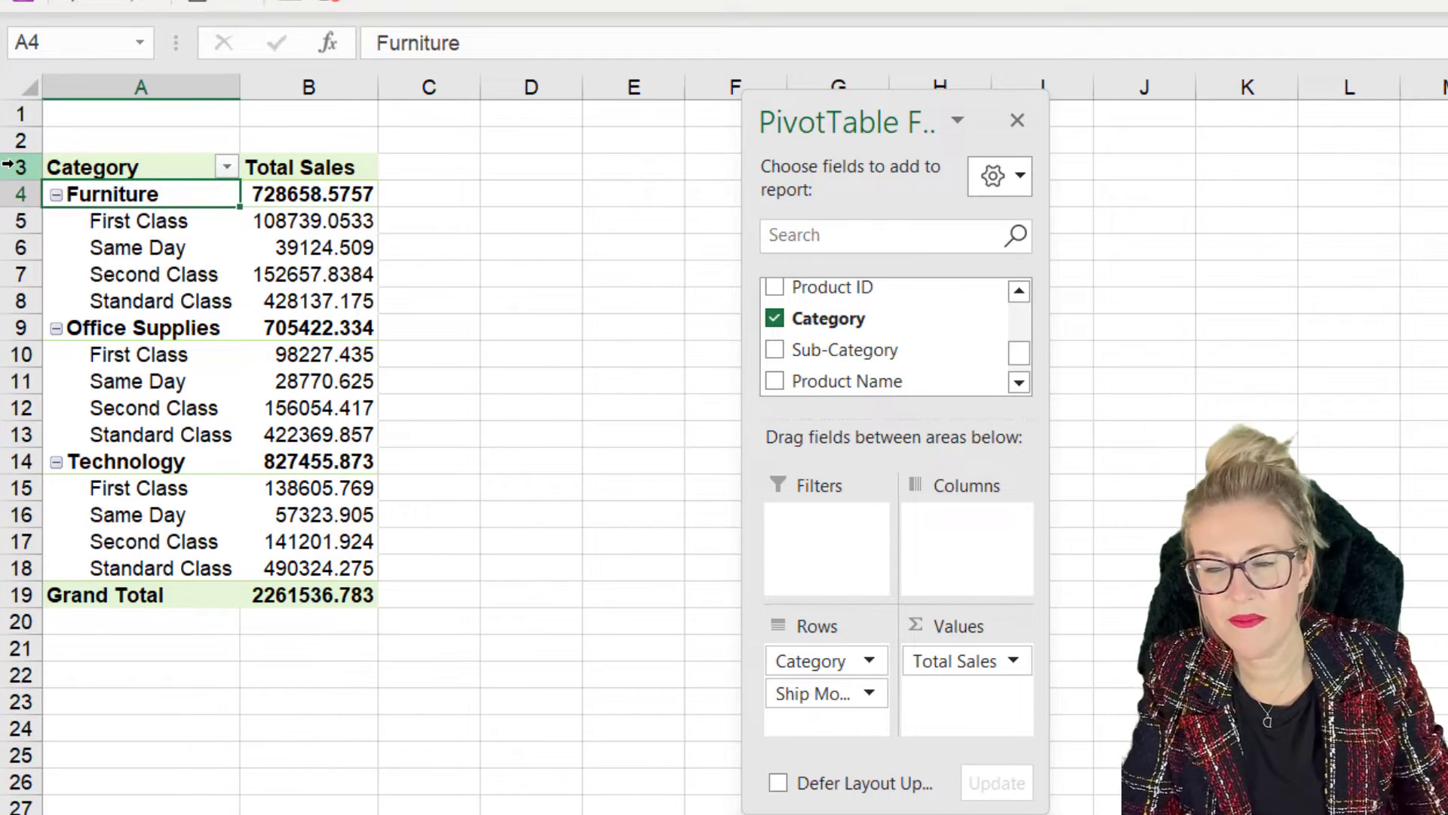
- Format Total Sales as Accounting with 0 decimals and widen column B to fit
left_click(184, 258)
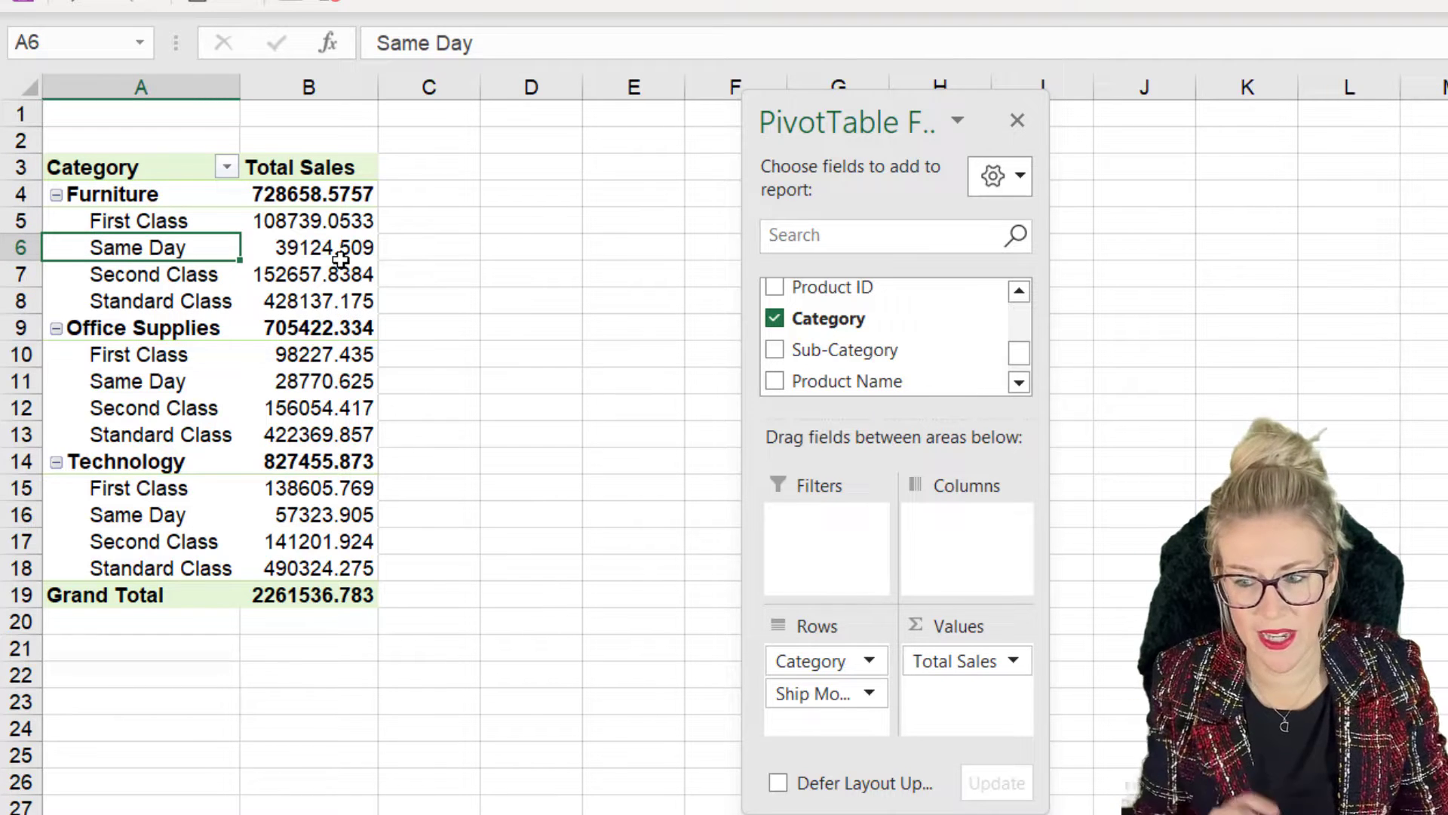
left_click(335, 196)
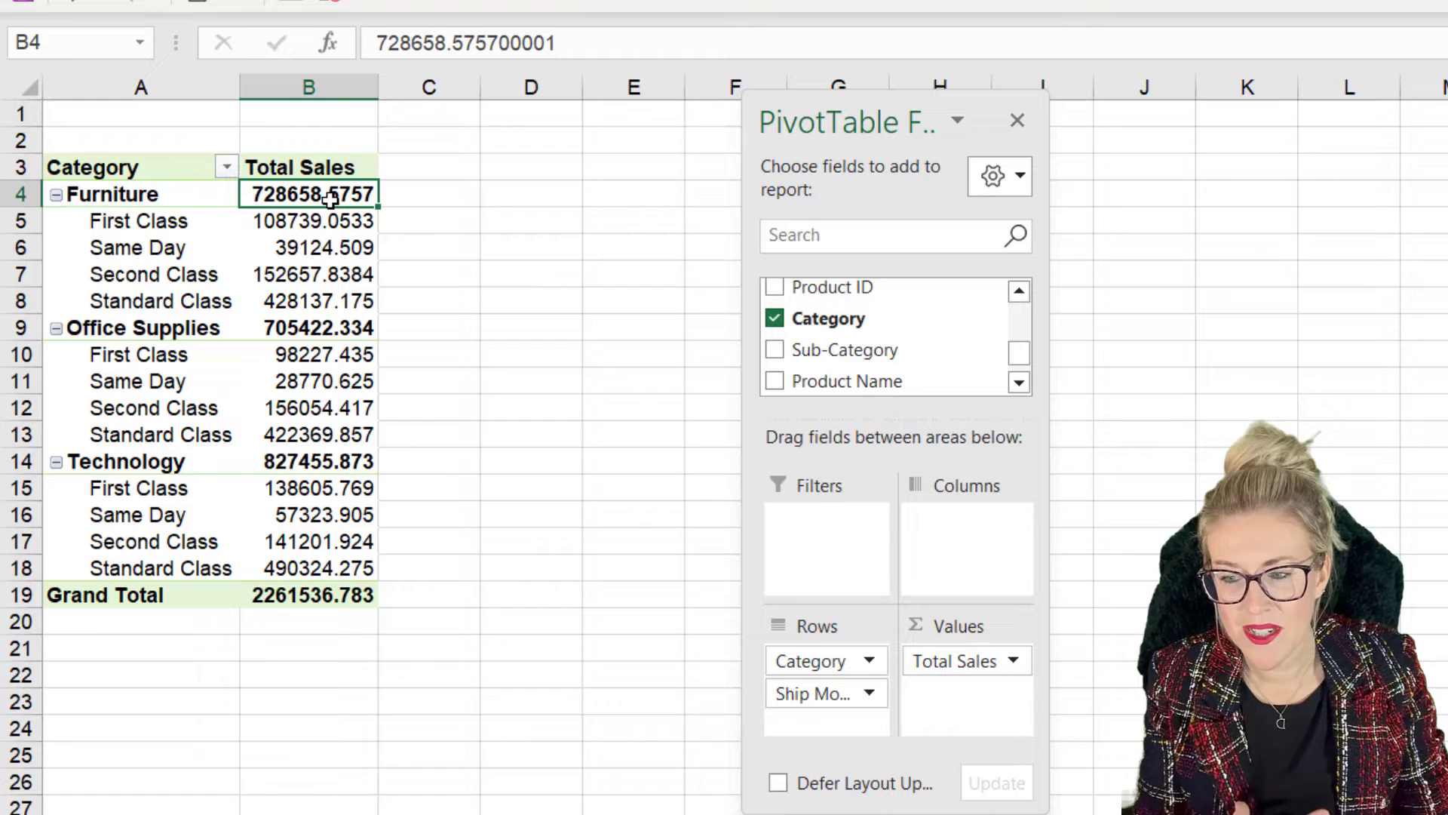
right_click(327, 193)
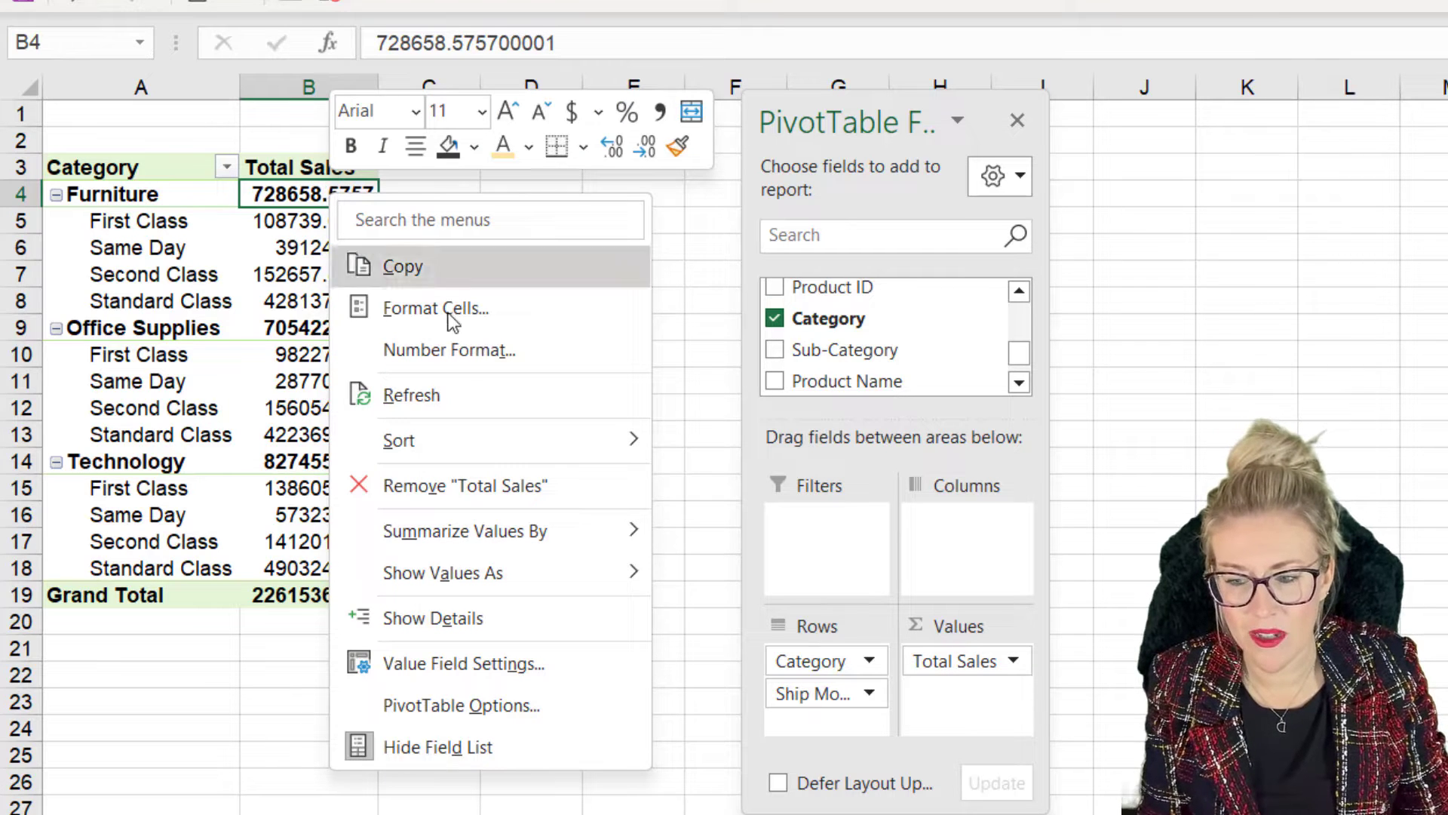
left_click(463, 354)
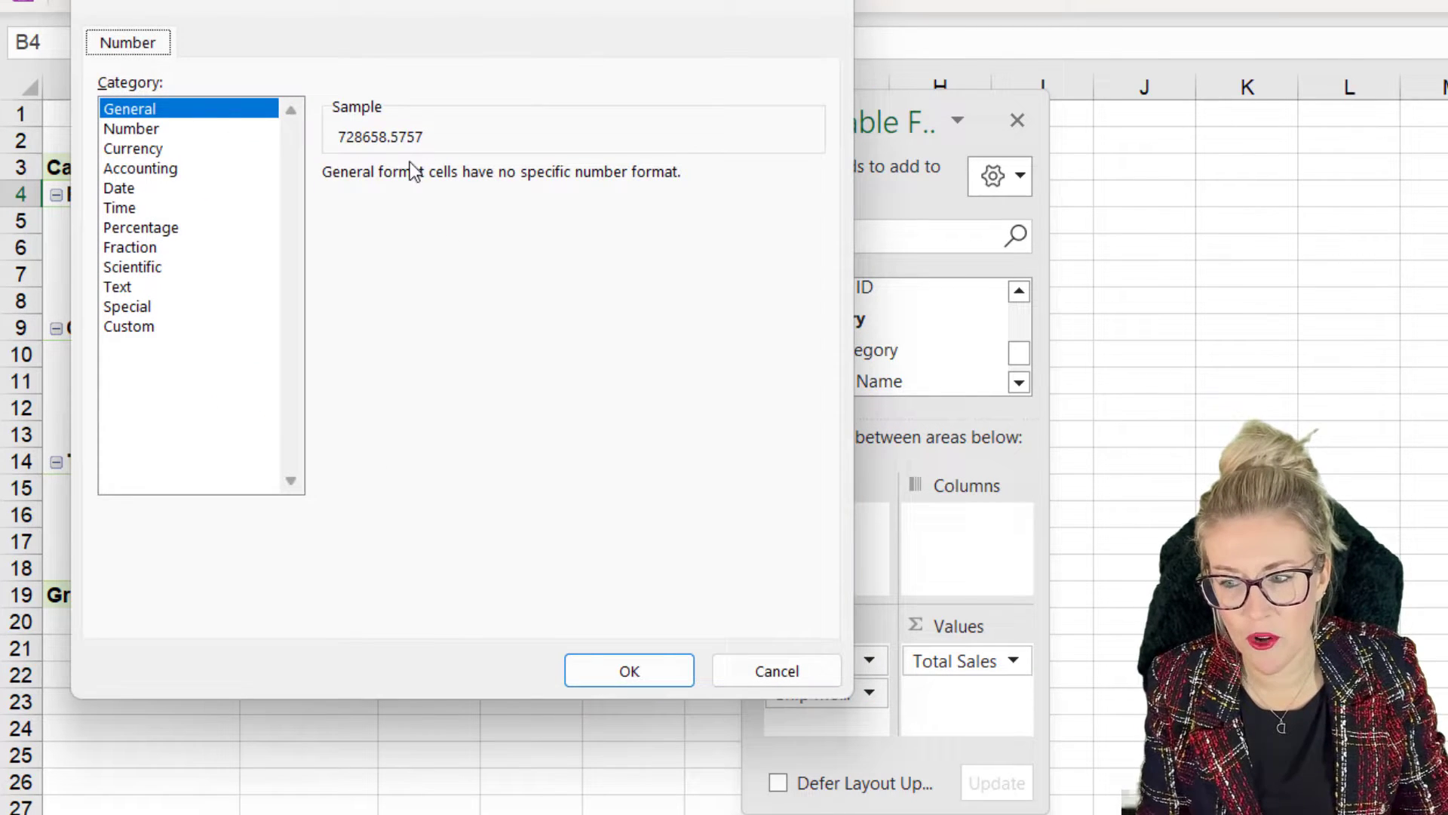
left_click(132, 167)
left_click(528, 183)
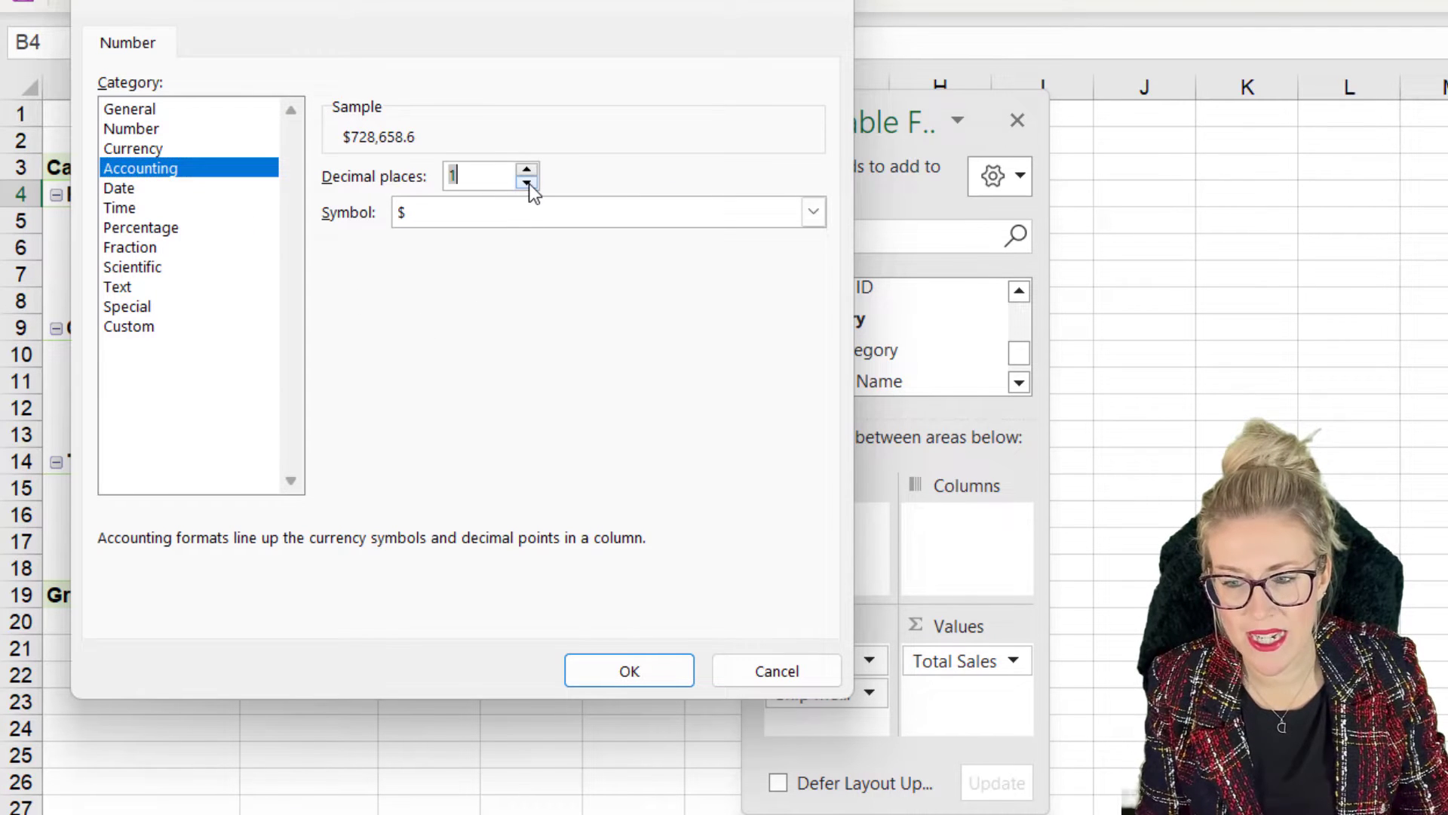
left_click(528, 183)
left_click(663, 672)
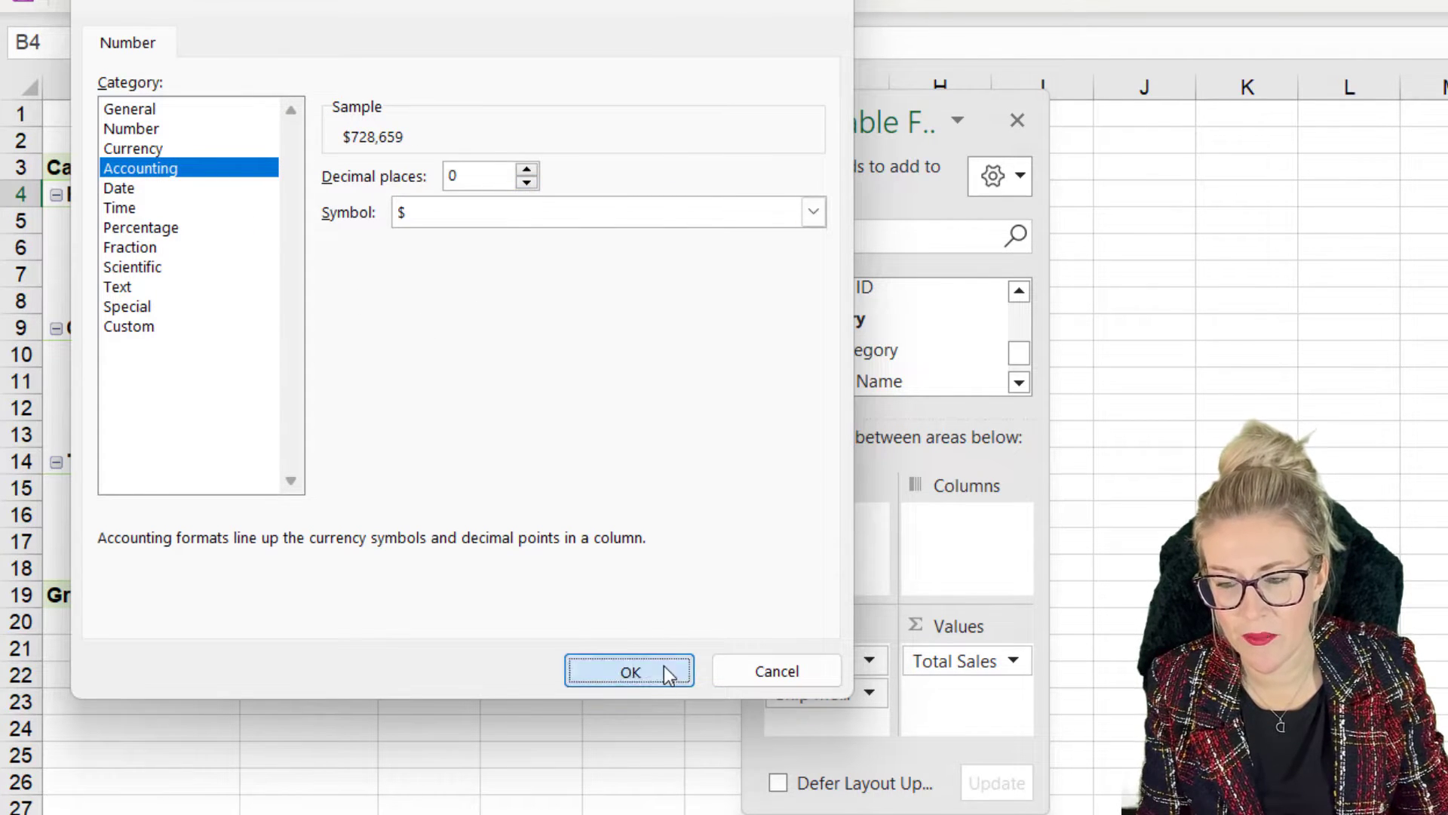
left_click(335, 240)
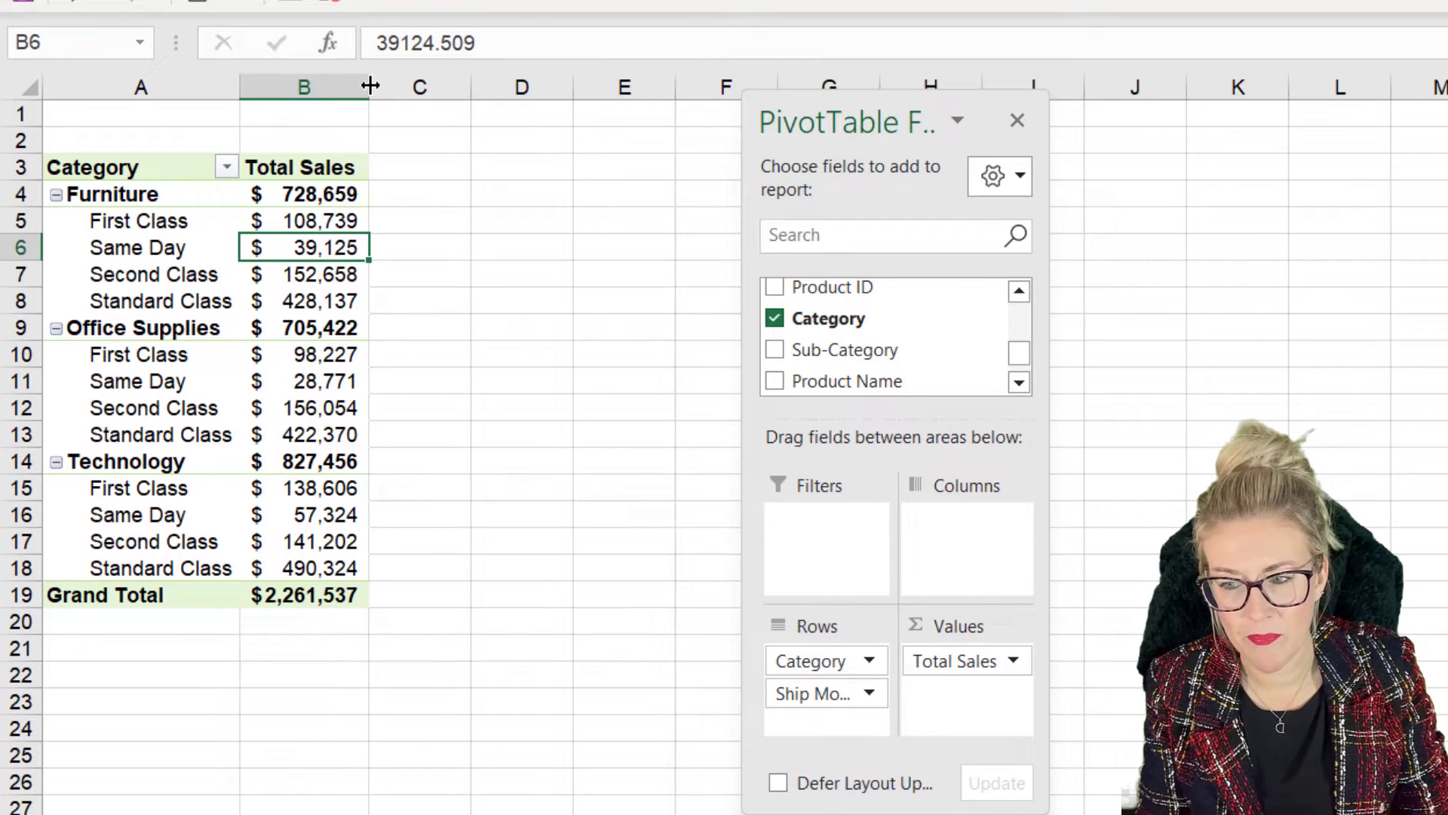
left_click_drag(369, 85, 396, 85)
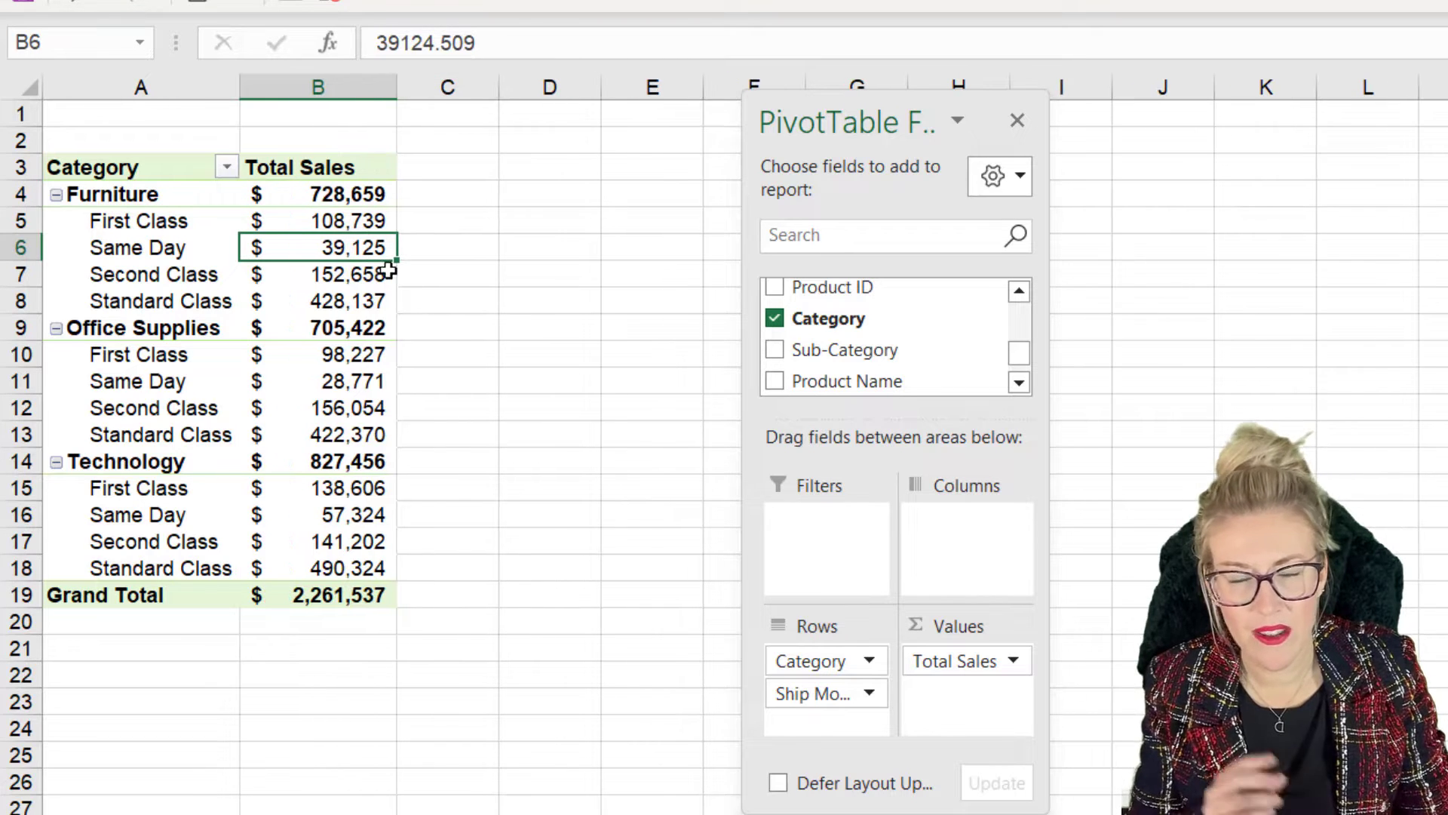
- Move from the PivotTable sheet back to the Dataset order-records sheet
left_click(337, 224)
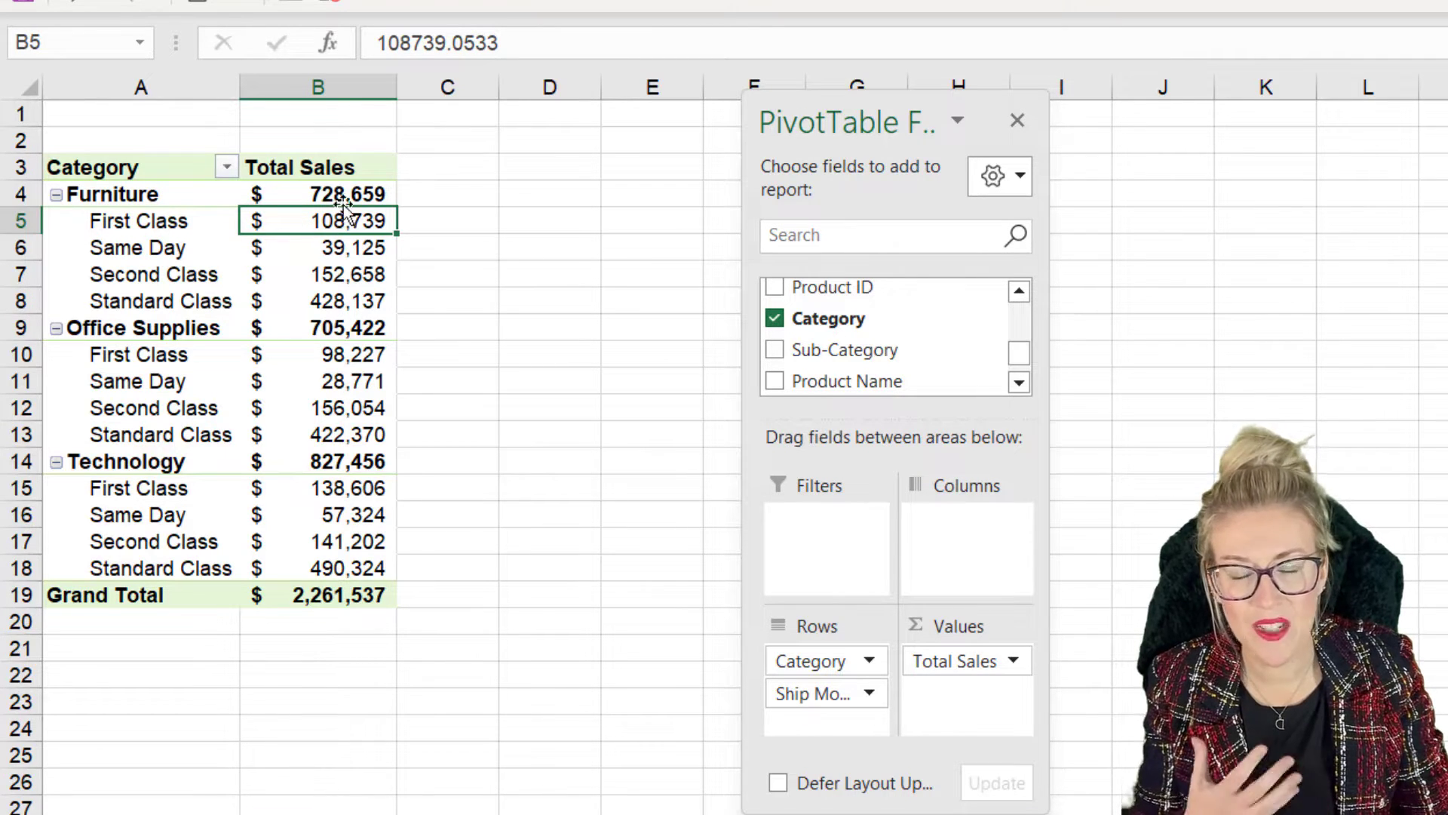
mouse_move(342, 195)
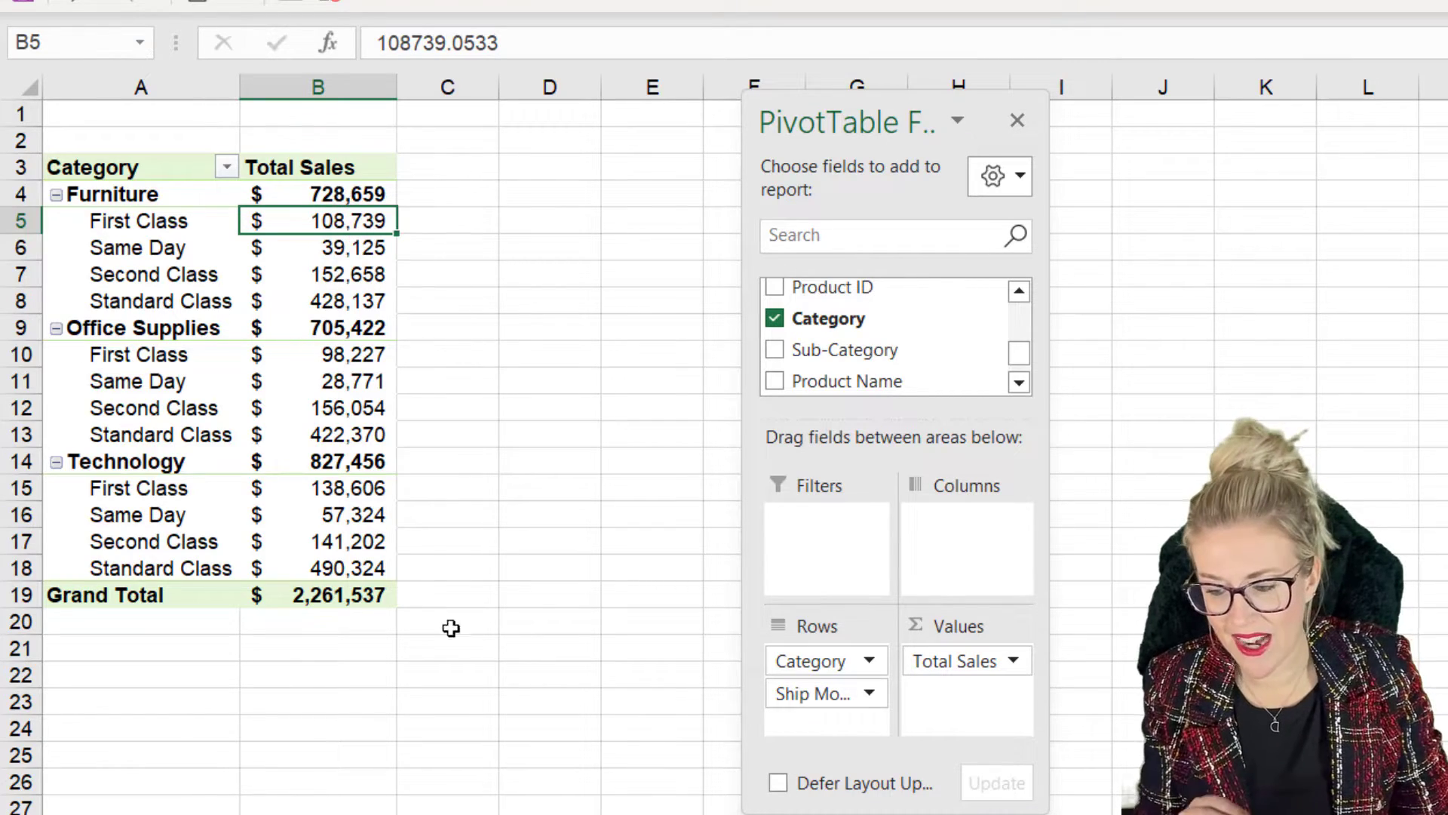
key("ctrl+Page_Up")
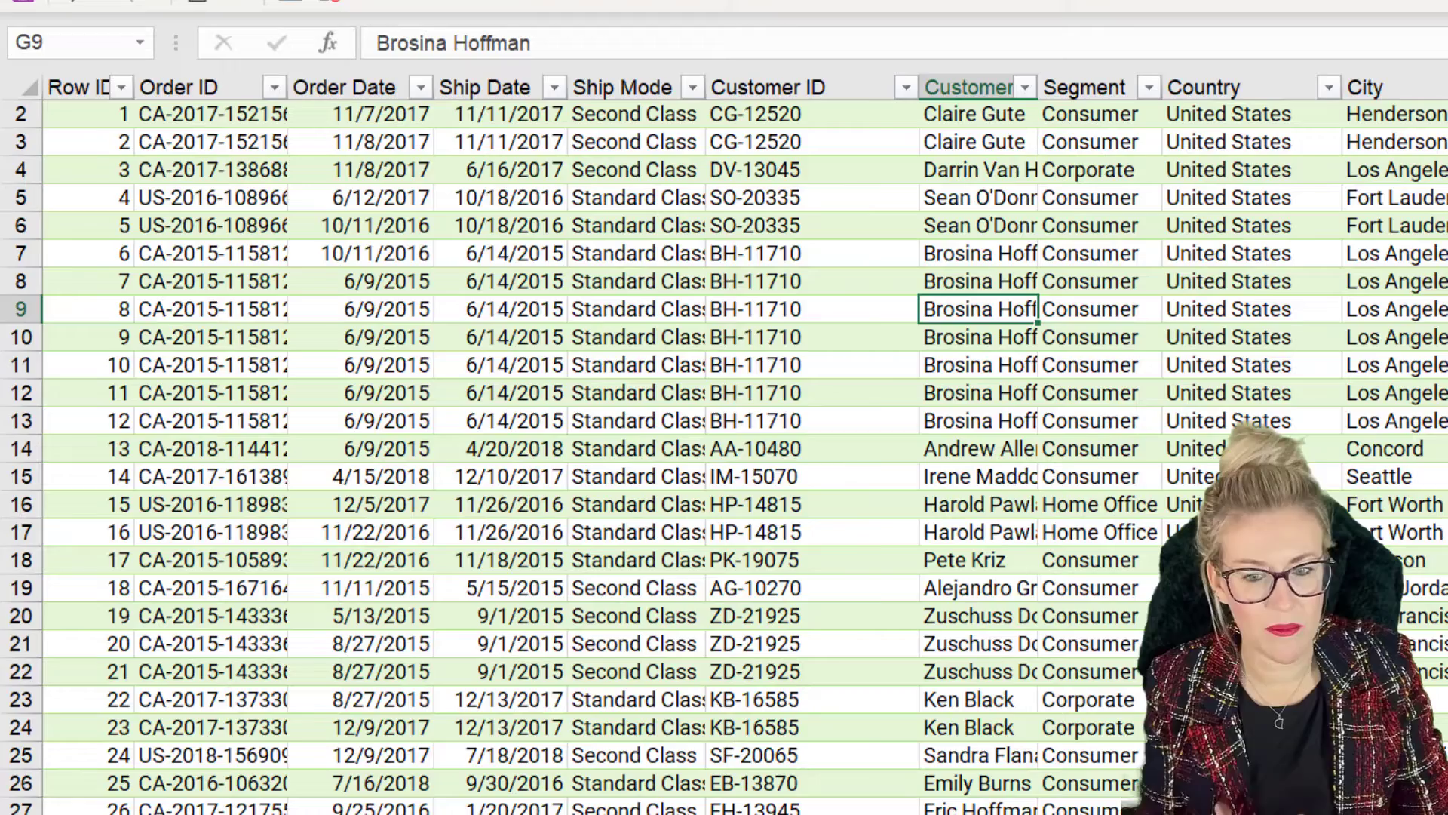
scroll(1418, 176, "right", 3)
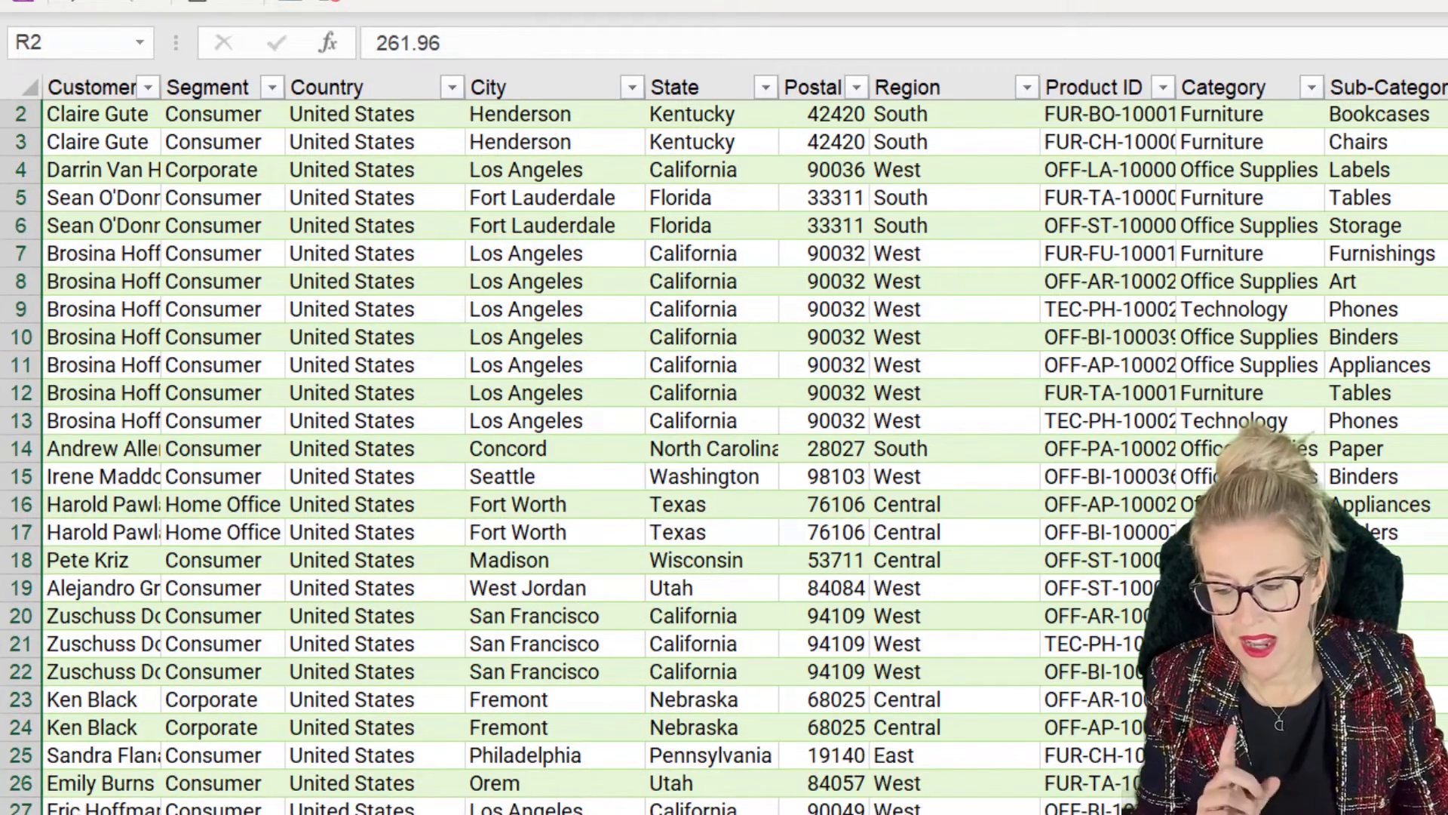
- On the pivot sheet, add Sales to Values again as a second Sum of Sales column
key("ctrl+Page_Up")
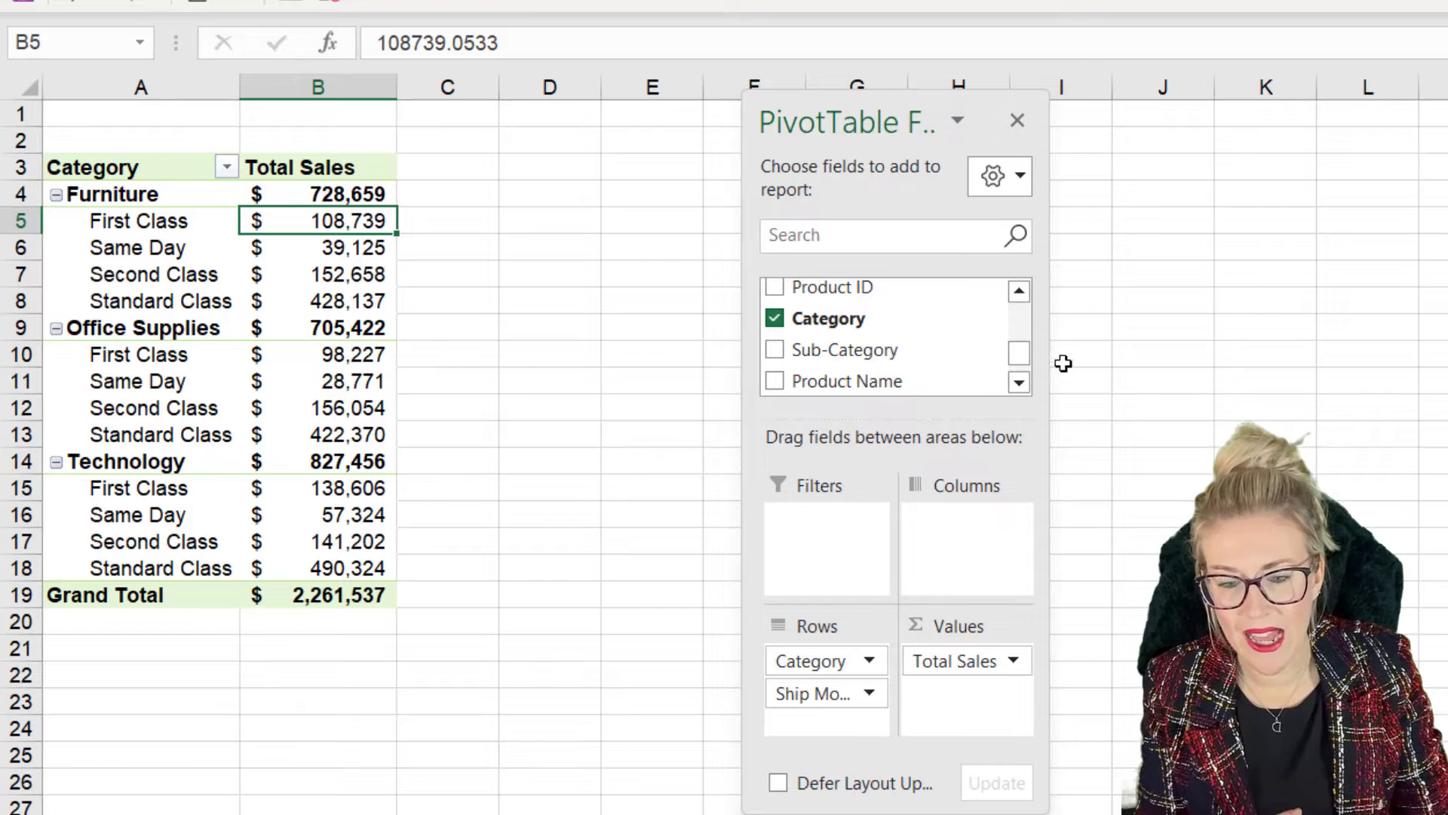
scroll(1021, 359, "down", 2)
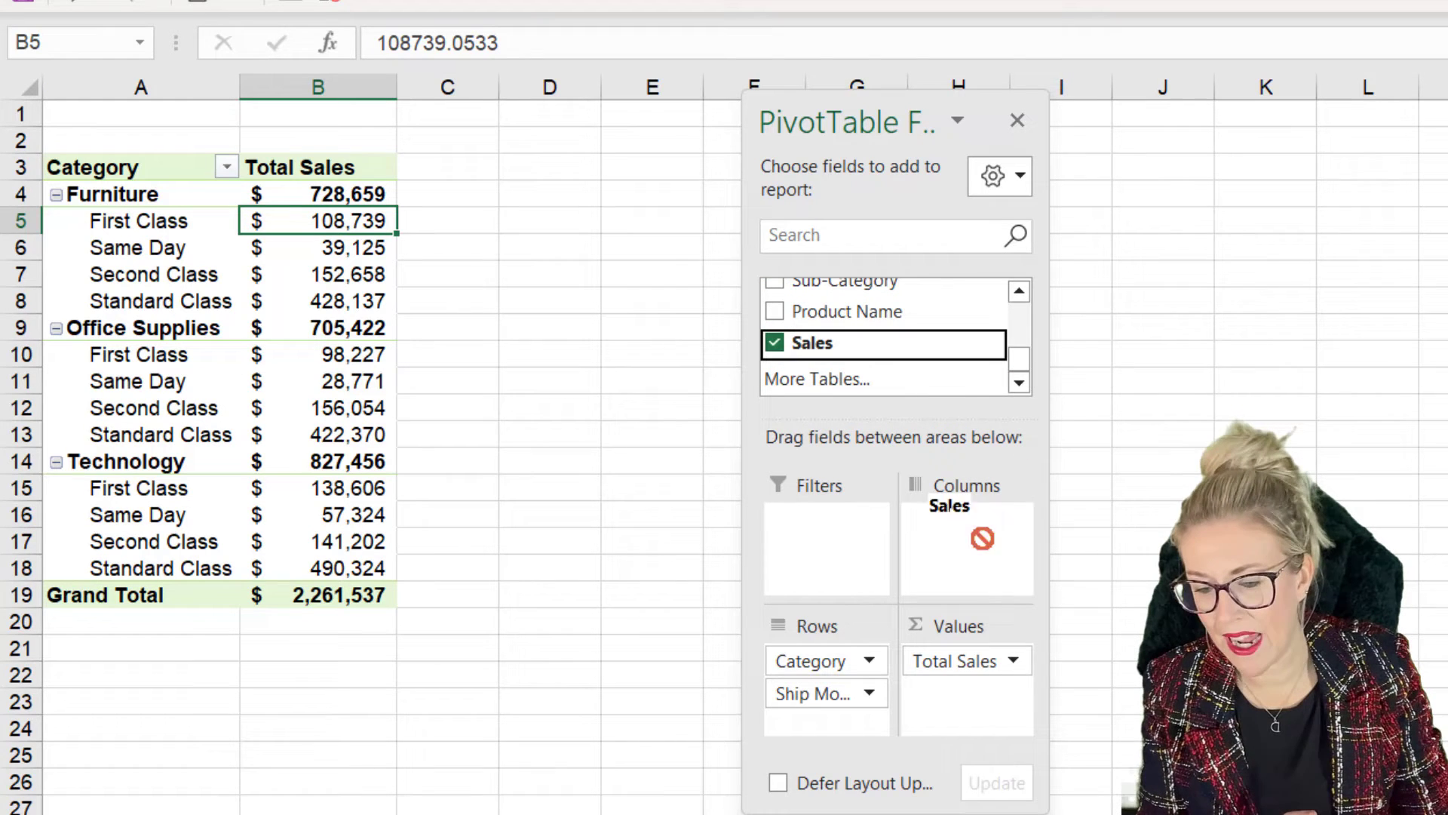
left_click_drag(982, 538, 991, 745)
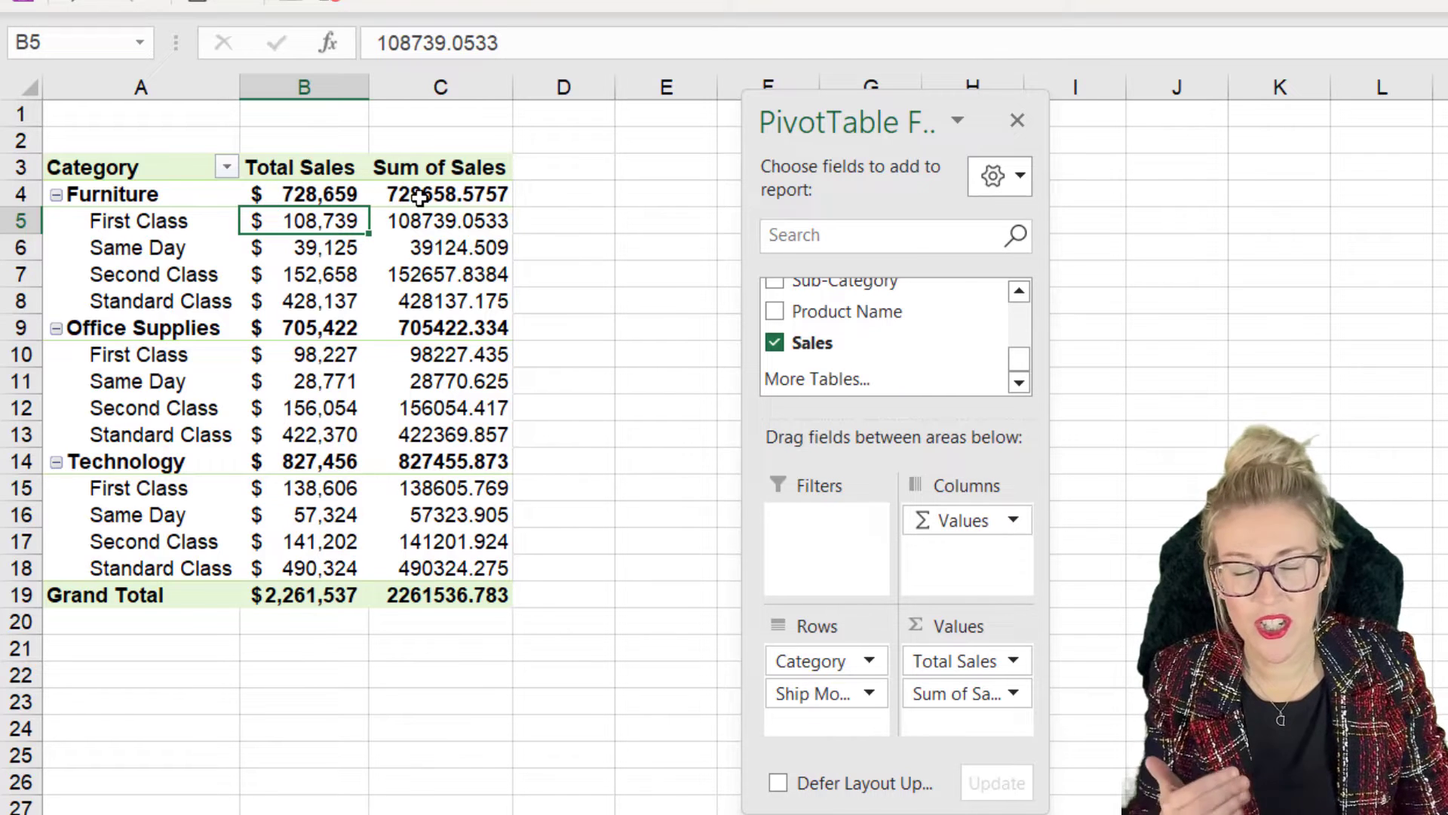
mouse_move(420, 197)
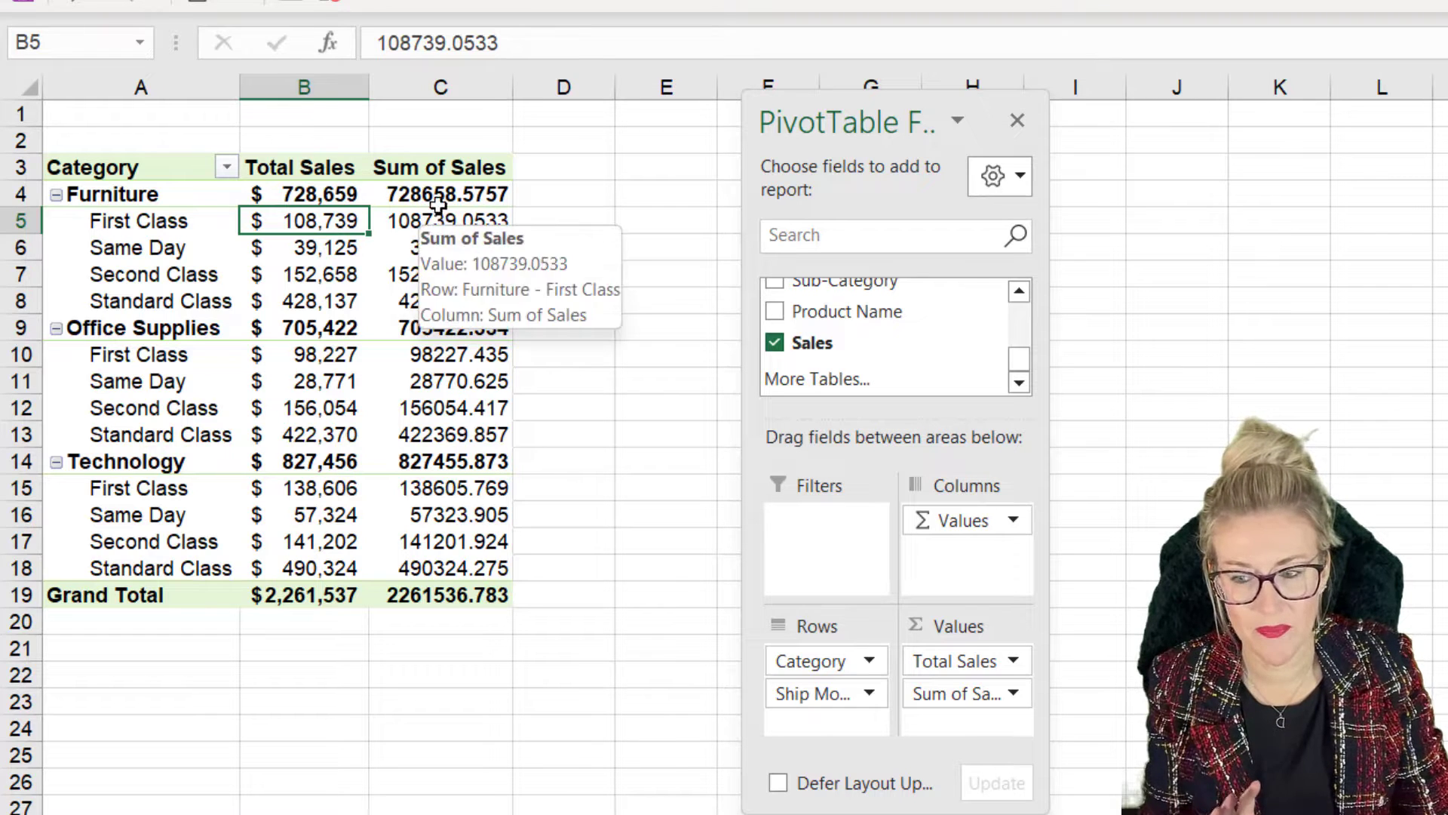
left_click(422, 228)
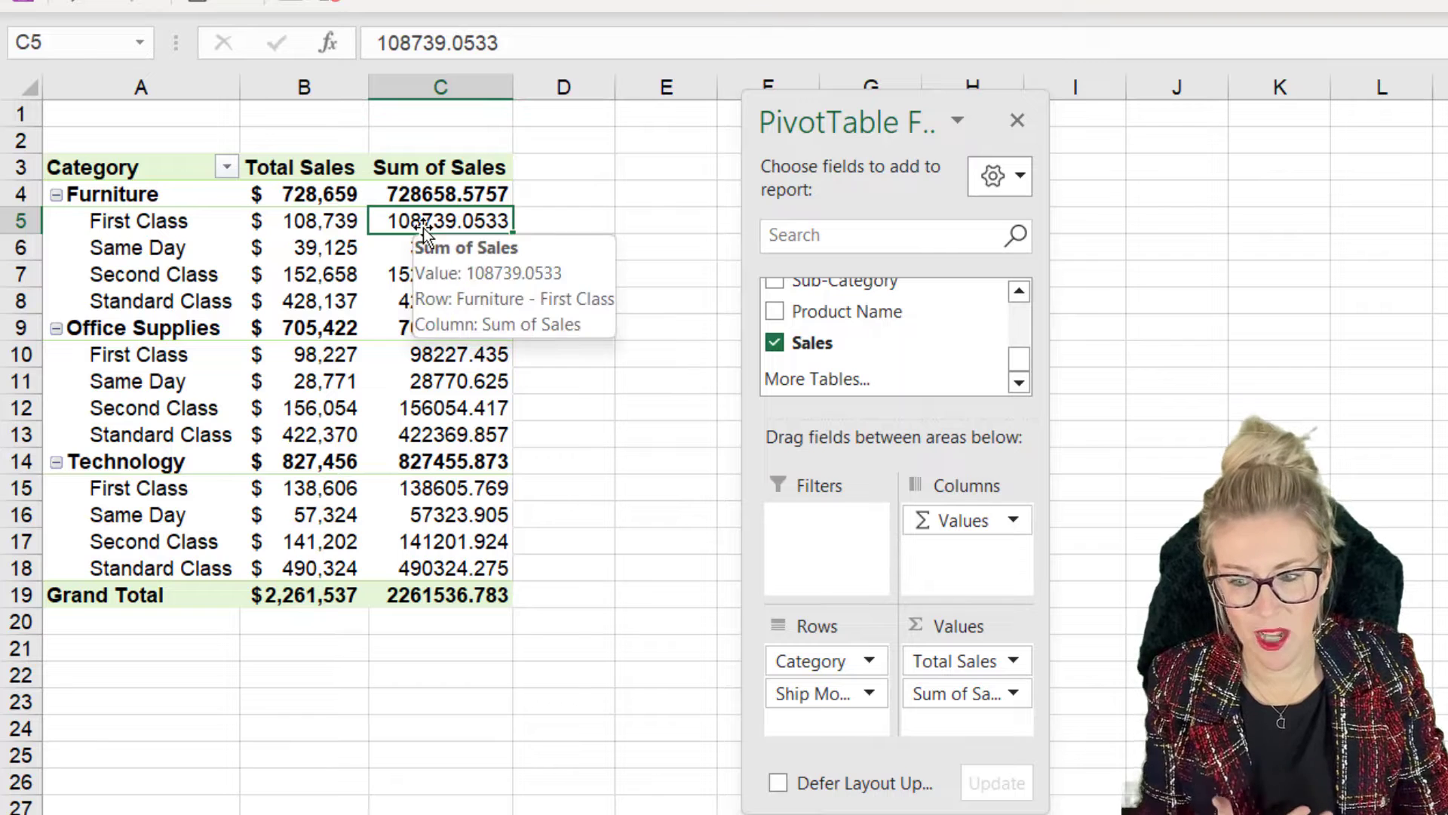
- Change the Sum of Sales column to summarize values by Average
right_click(423, 228)
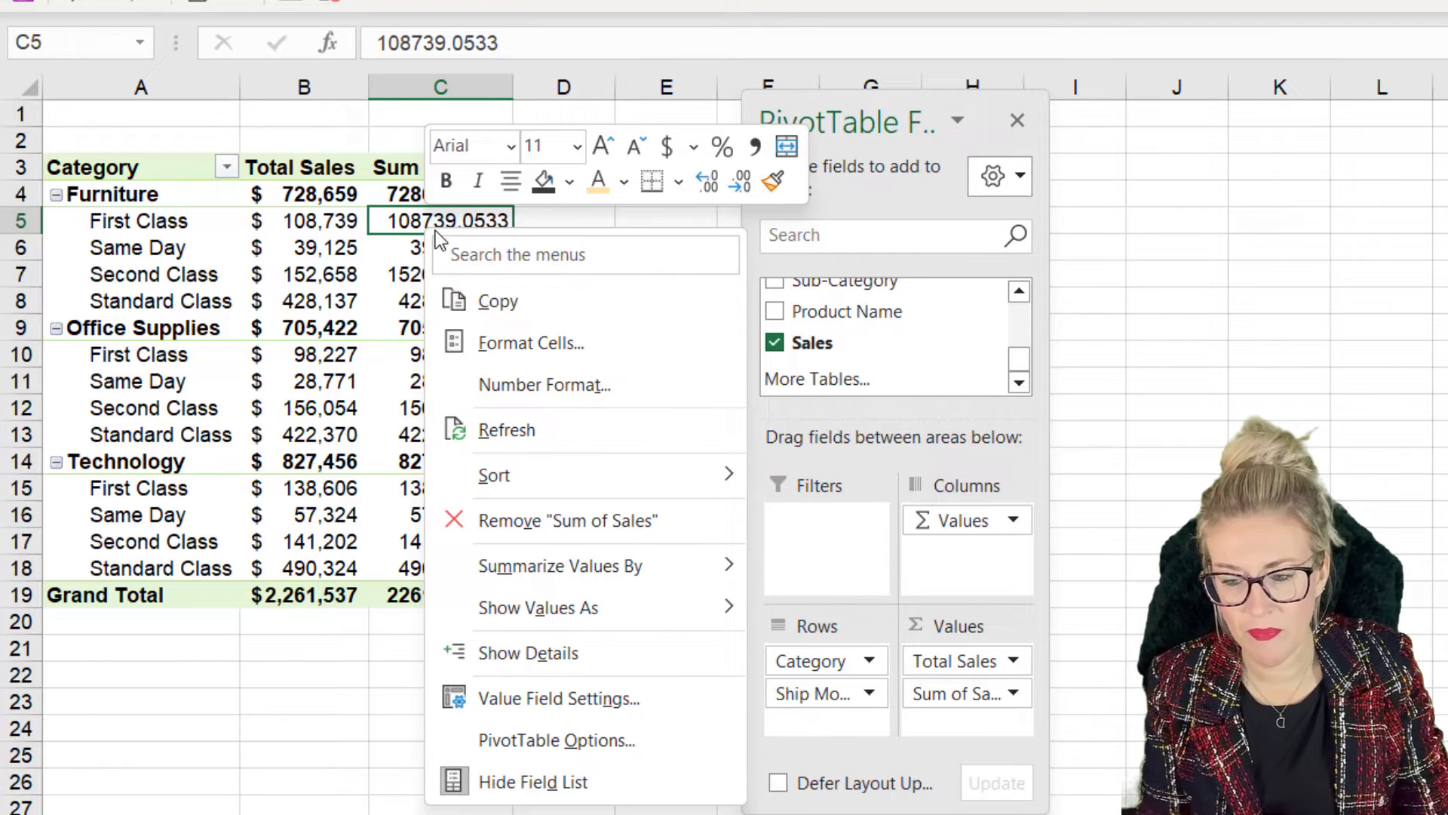
mouse_move(535, 580)
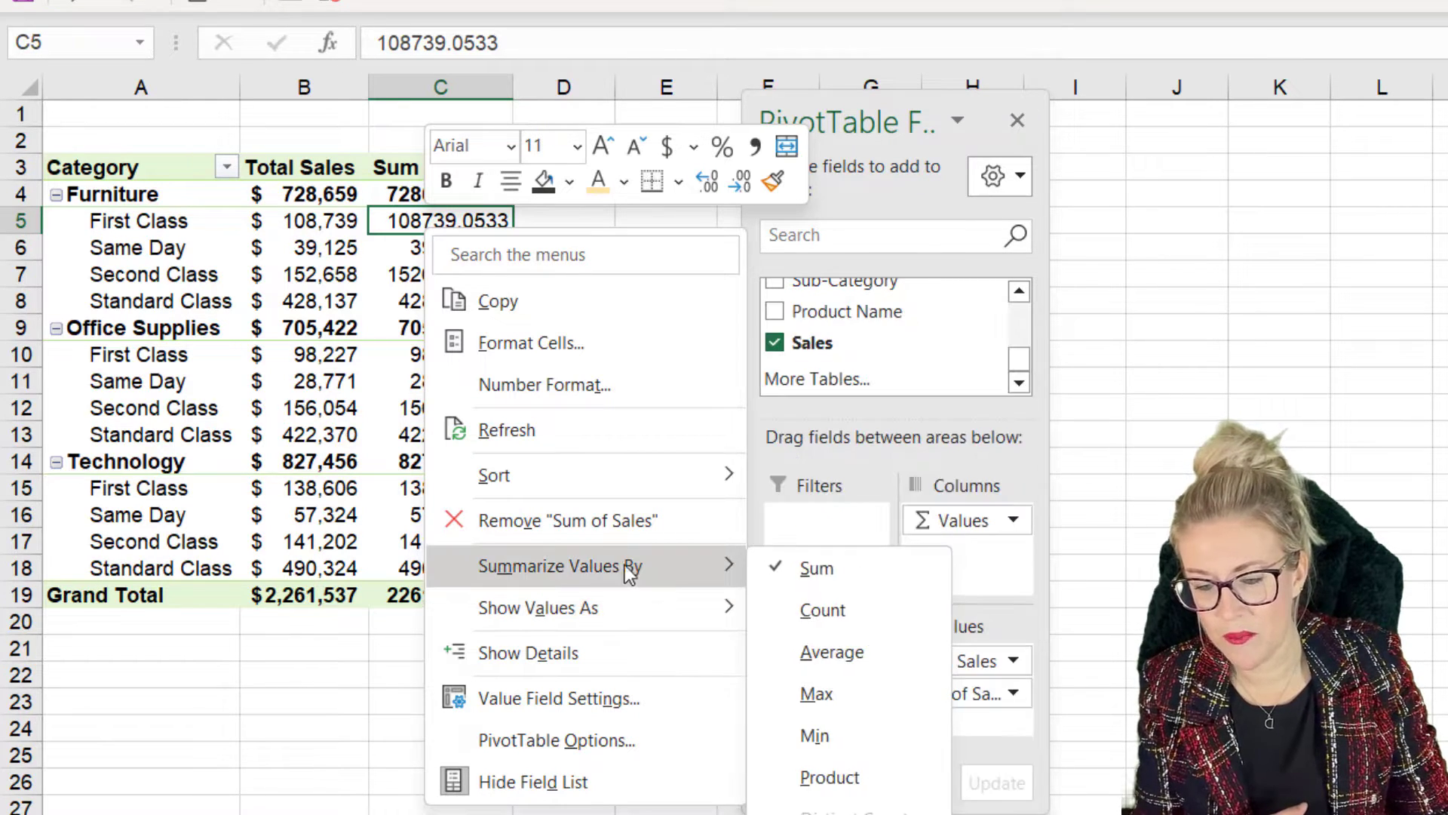
left_click(861, 653)
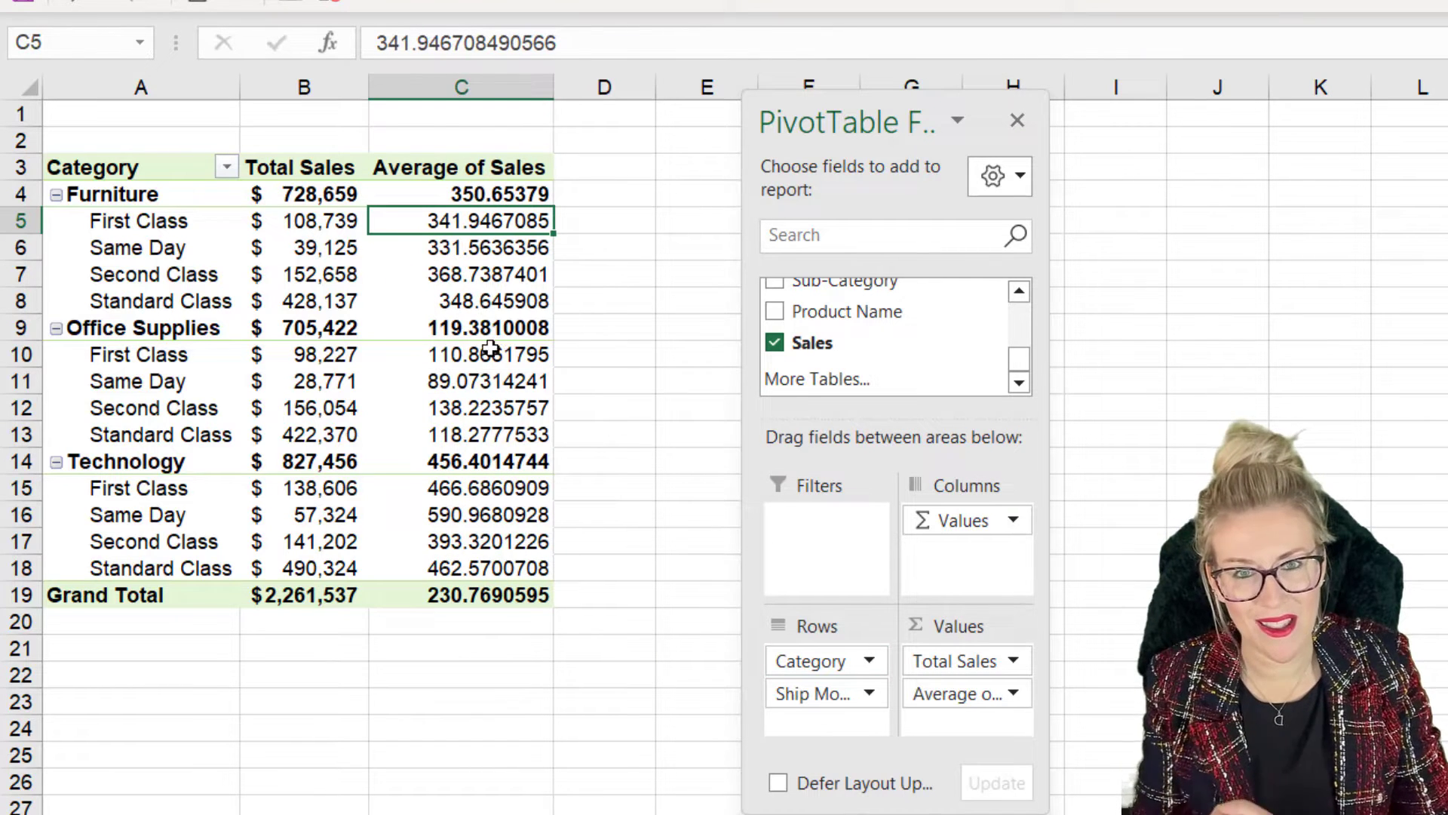
- Rename the Average of Sales field to 'Average Sales'
mouse_move(486, 323)
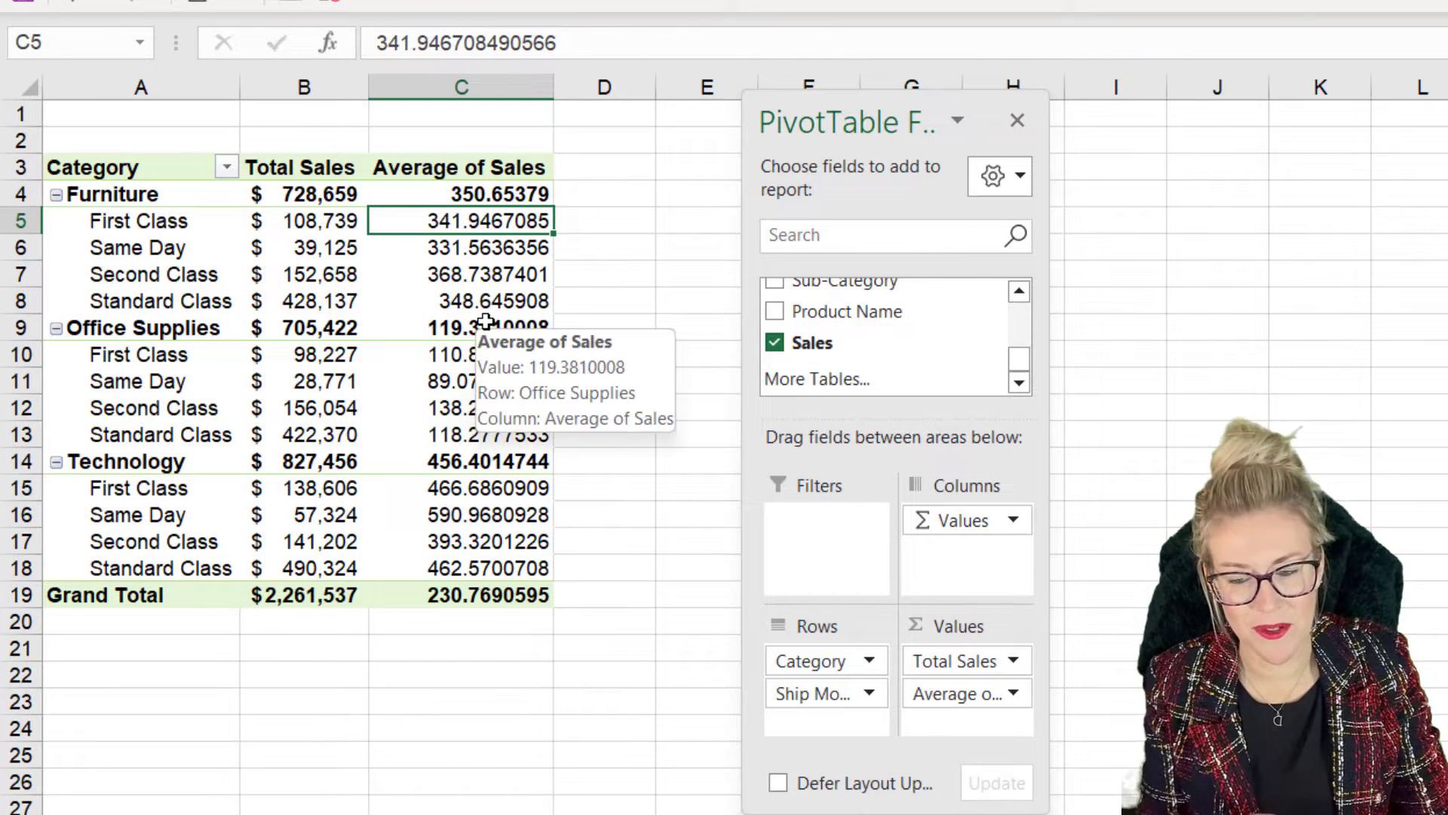
double_click(453, 169)
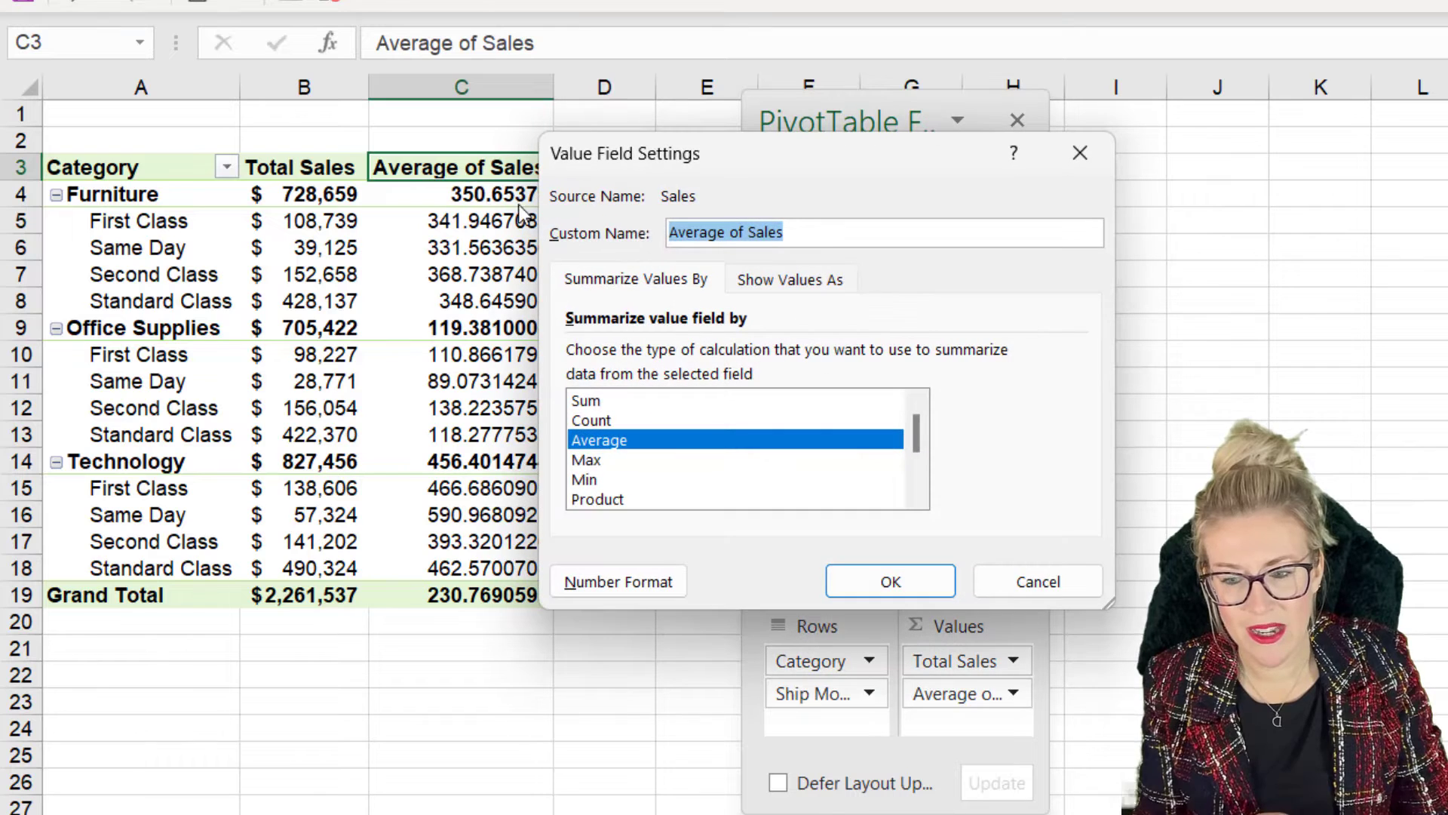
left_click(748, 230)
key("BackSpace")
key("BackSpace")
key("BackSpace")
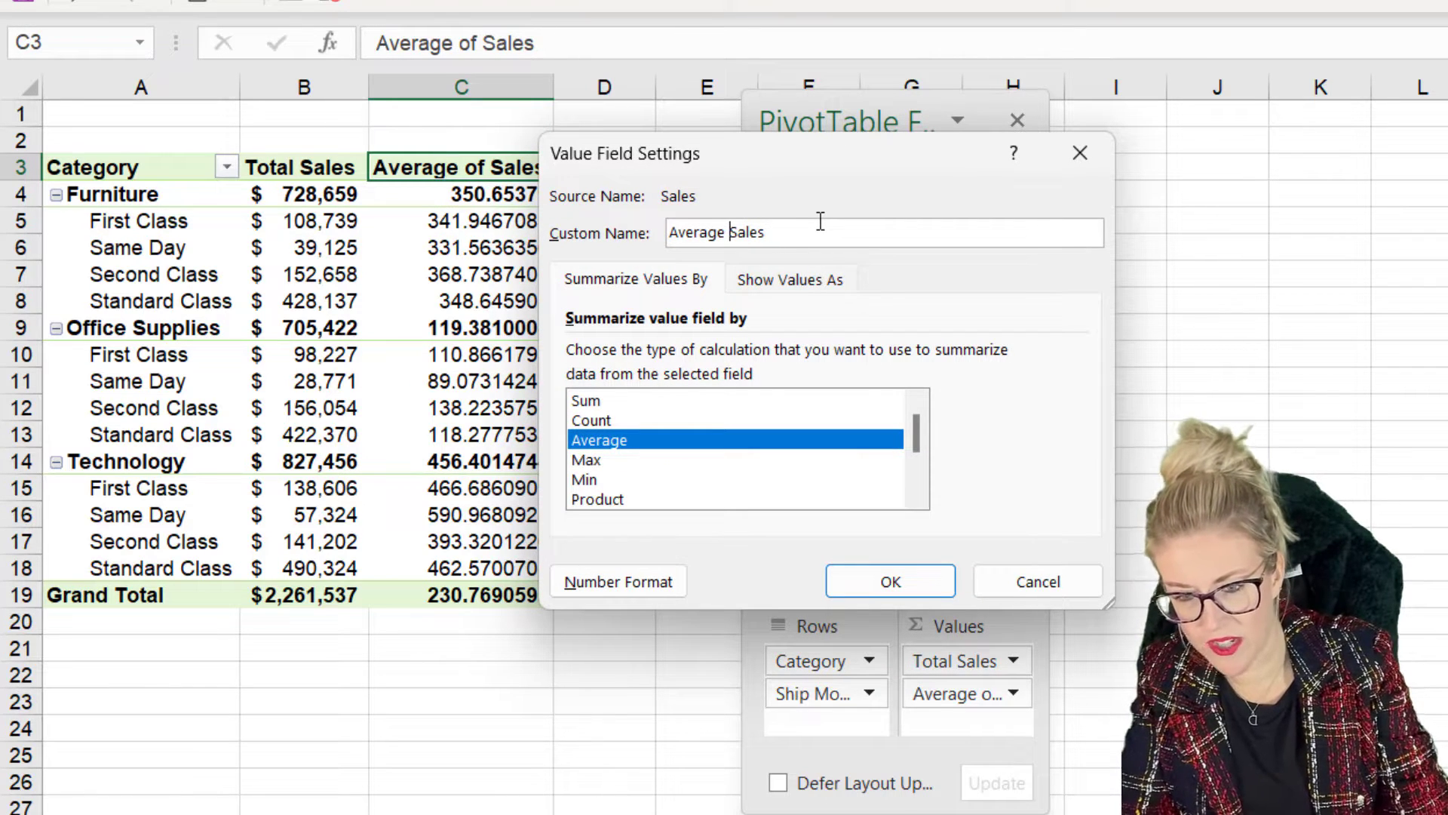
left_click(890, 583)
- Format the Average Sales values as Accounting with 0 decimal places
left_click(463, 214)
right_click(463, 215)
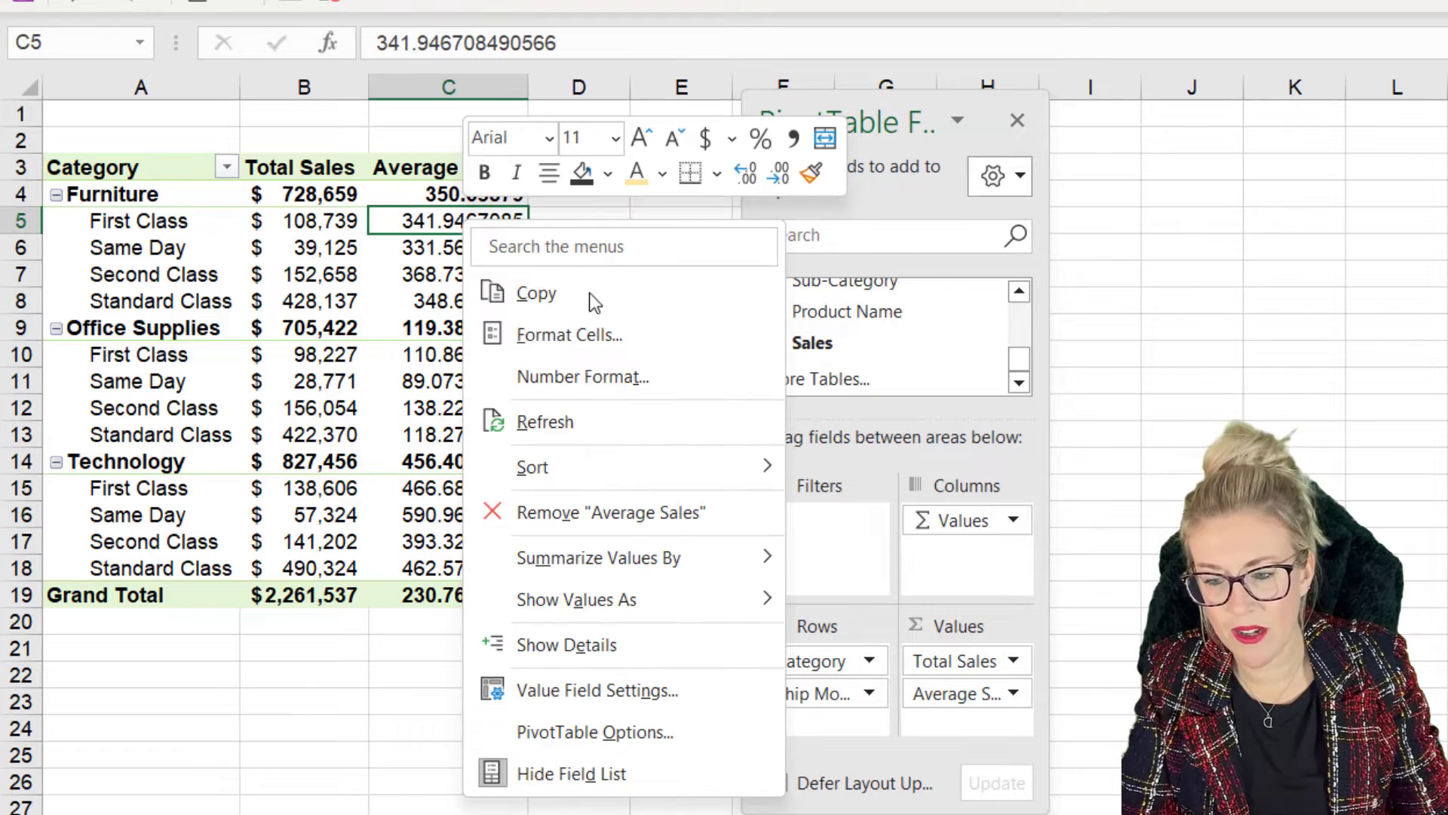
left_click(583, 376)
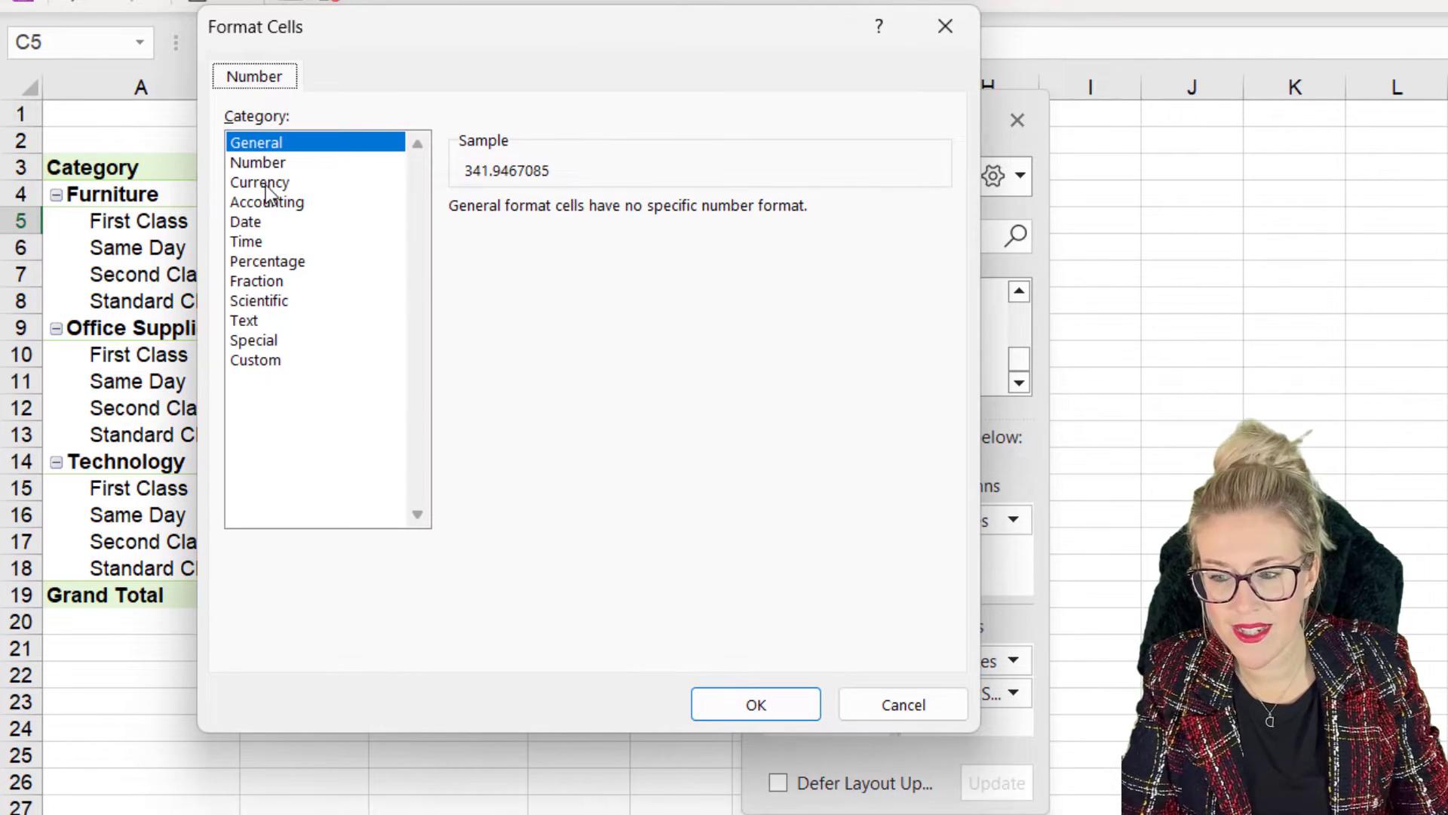
left_click(266, 202)
left_click(653, 216)
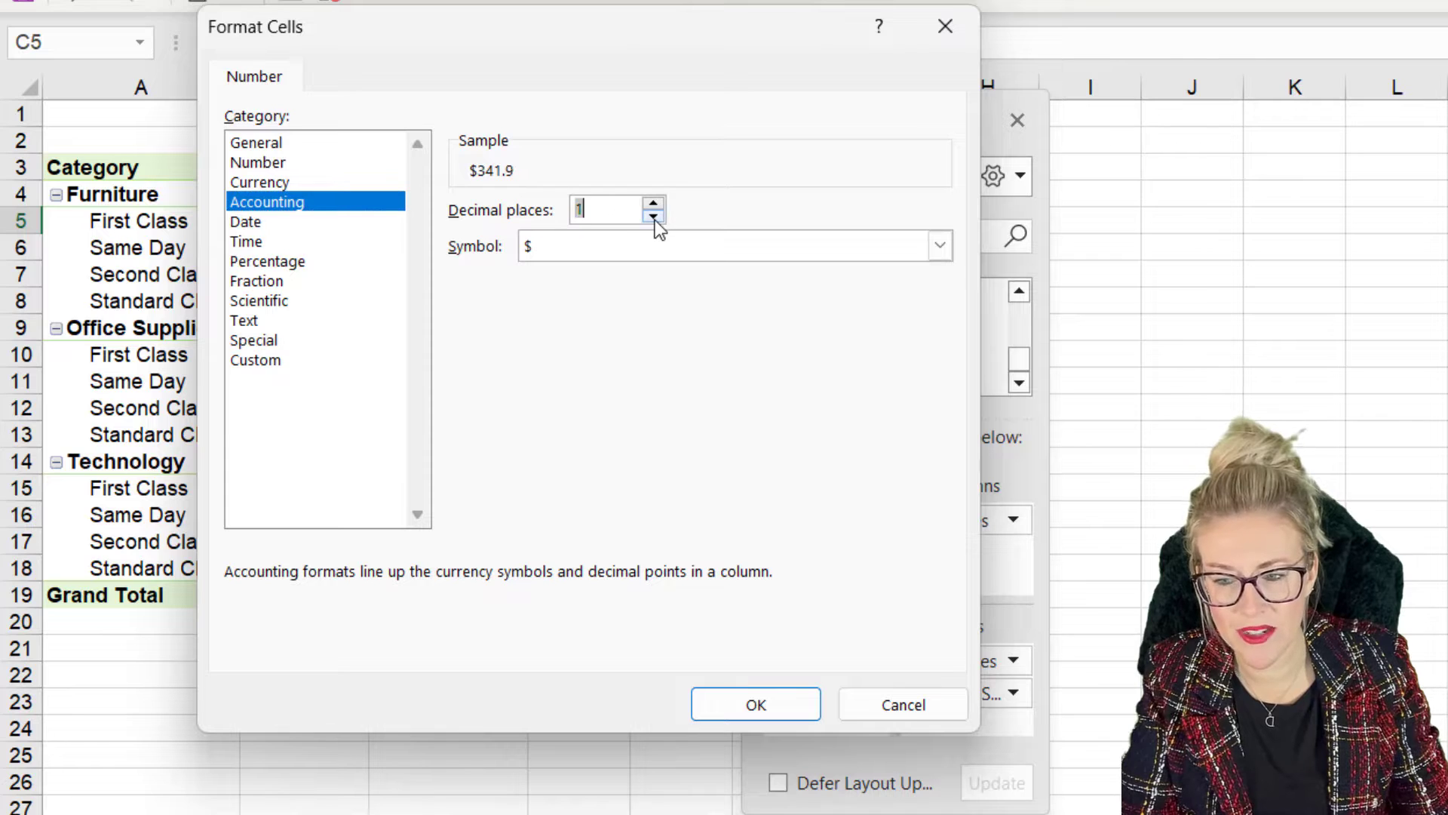
left_click(653, 216)
left_click(755, 704)
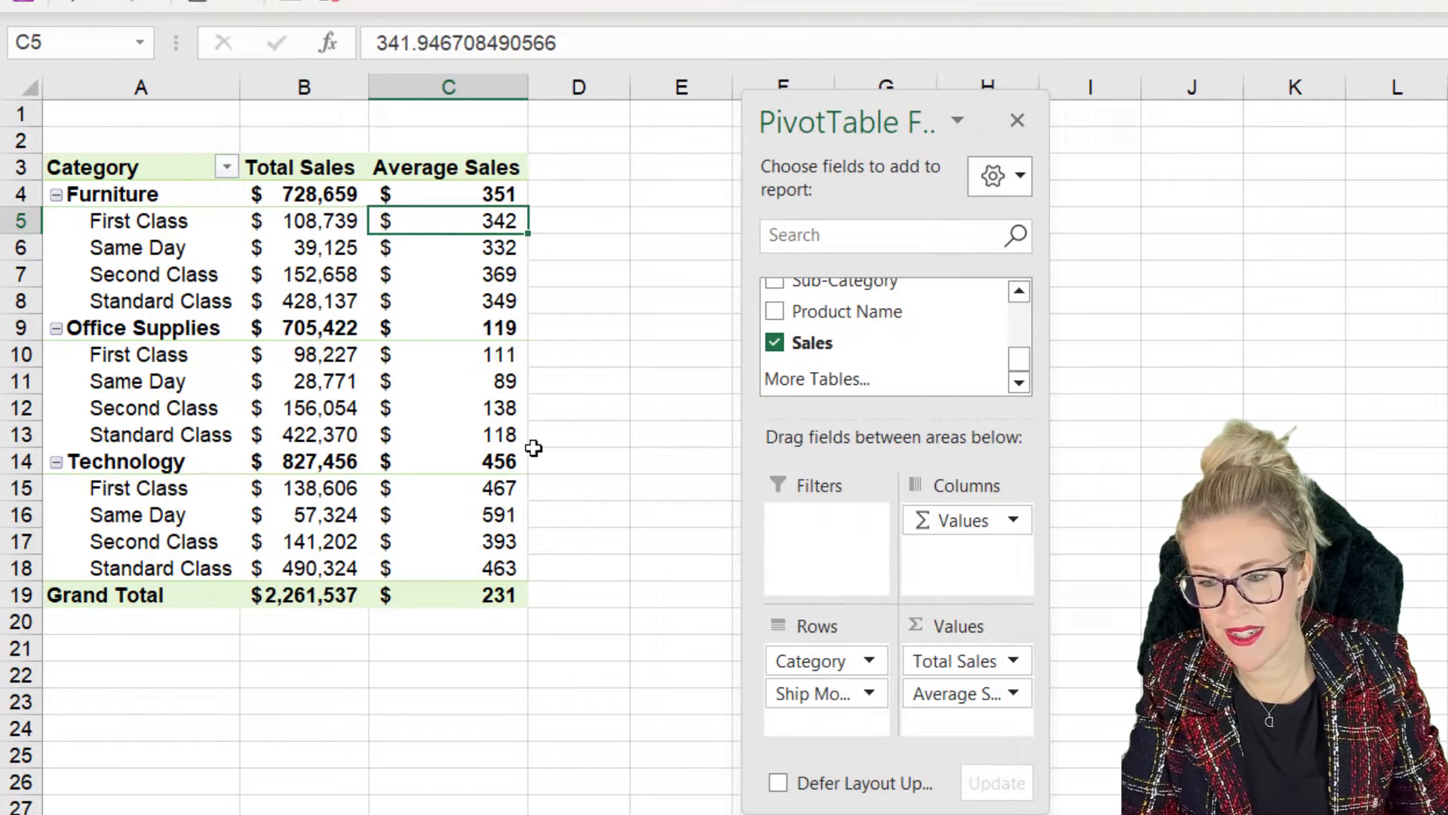
left_click(446, 298)
mouse_move(427, 445)
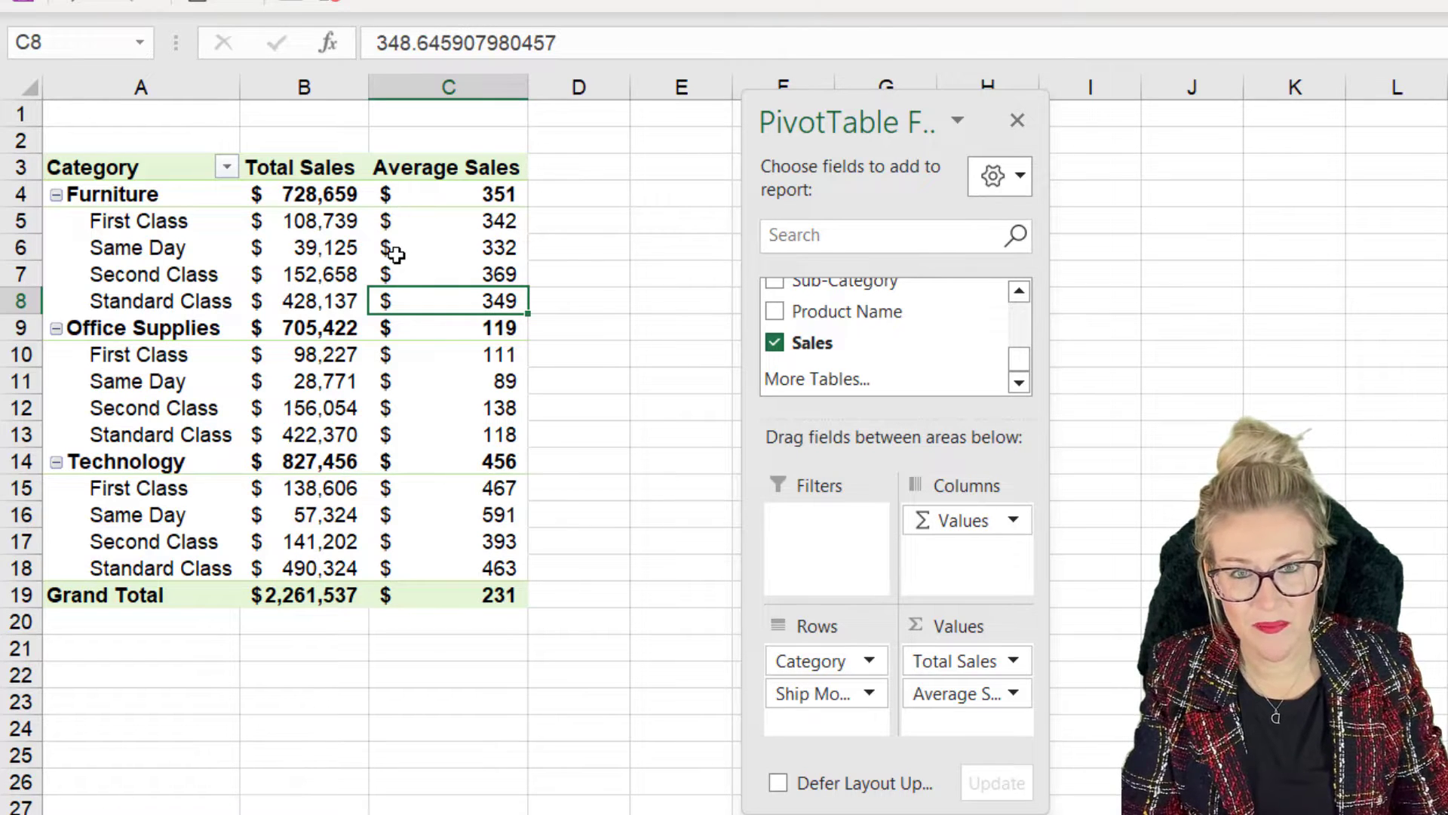
mouse_move(492, 243)
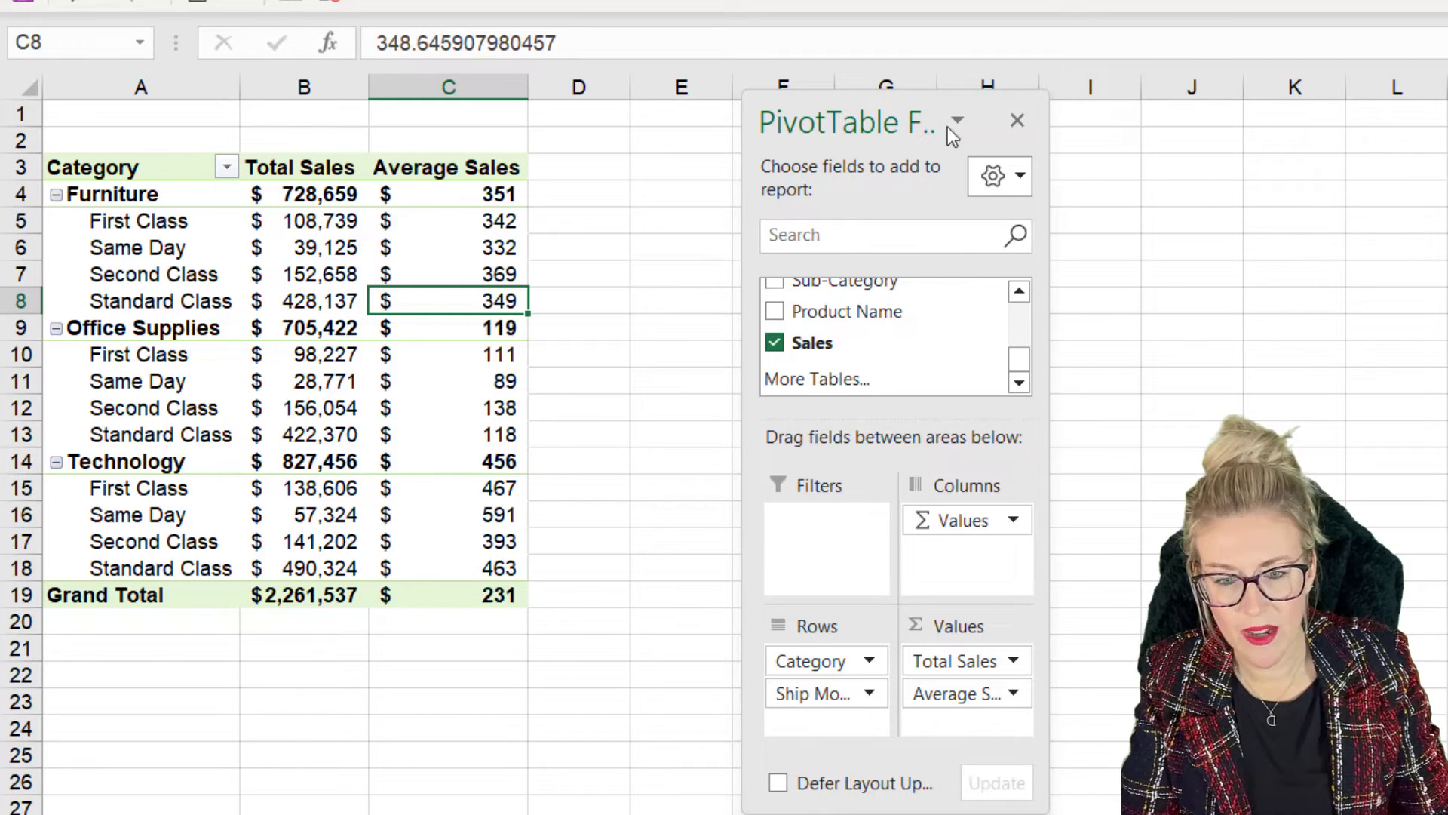
- Close the PivotTable Fields pane
left_click(1018, 118)
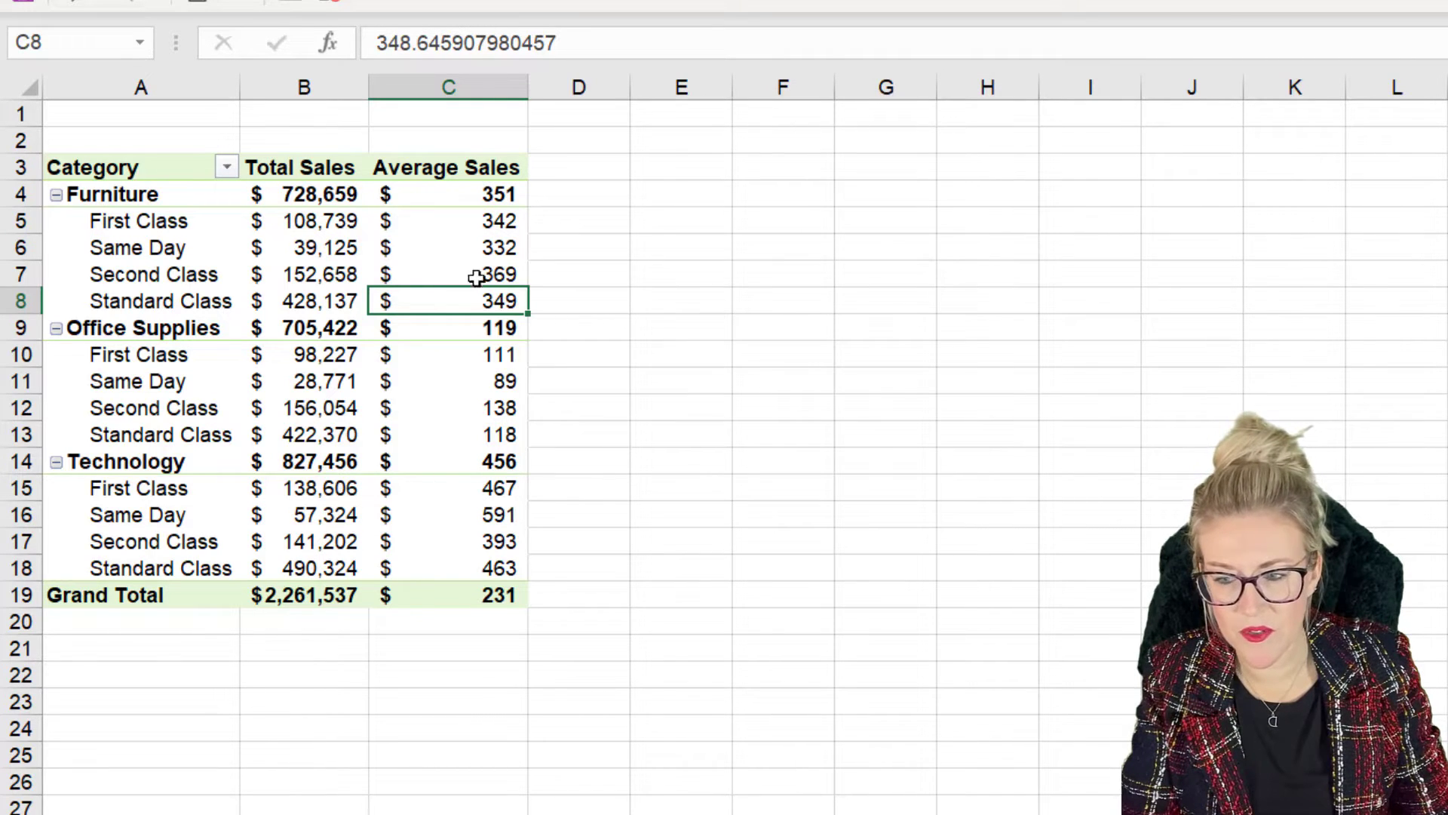
left_click(332, 250)
mouse_move(332, 251)
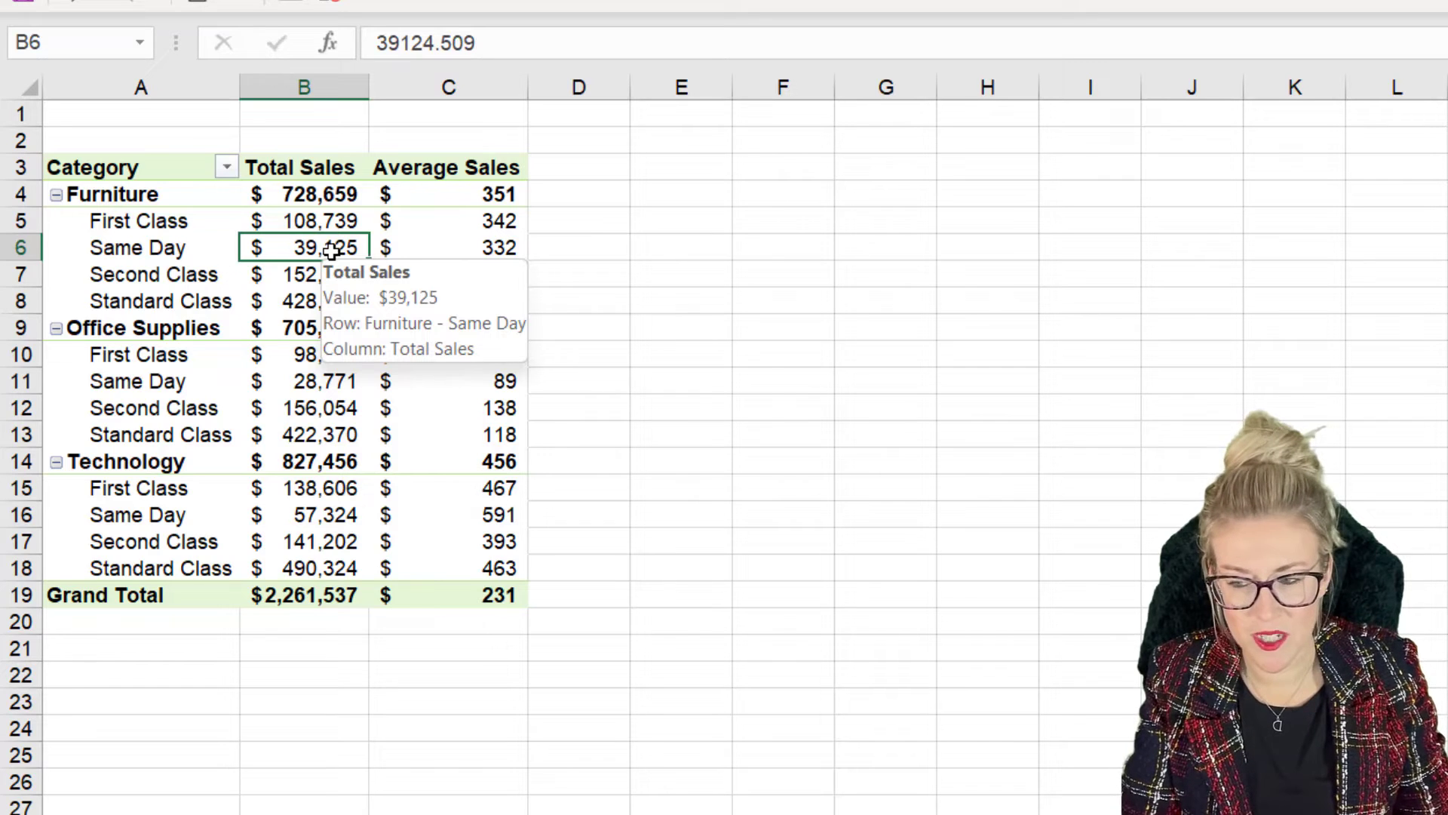
mouse_move(289, 287)
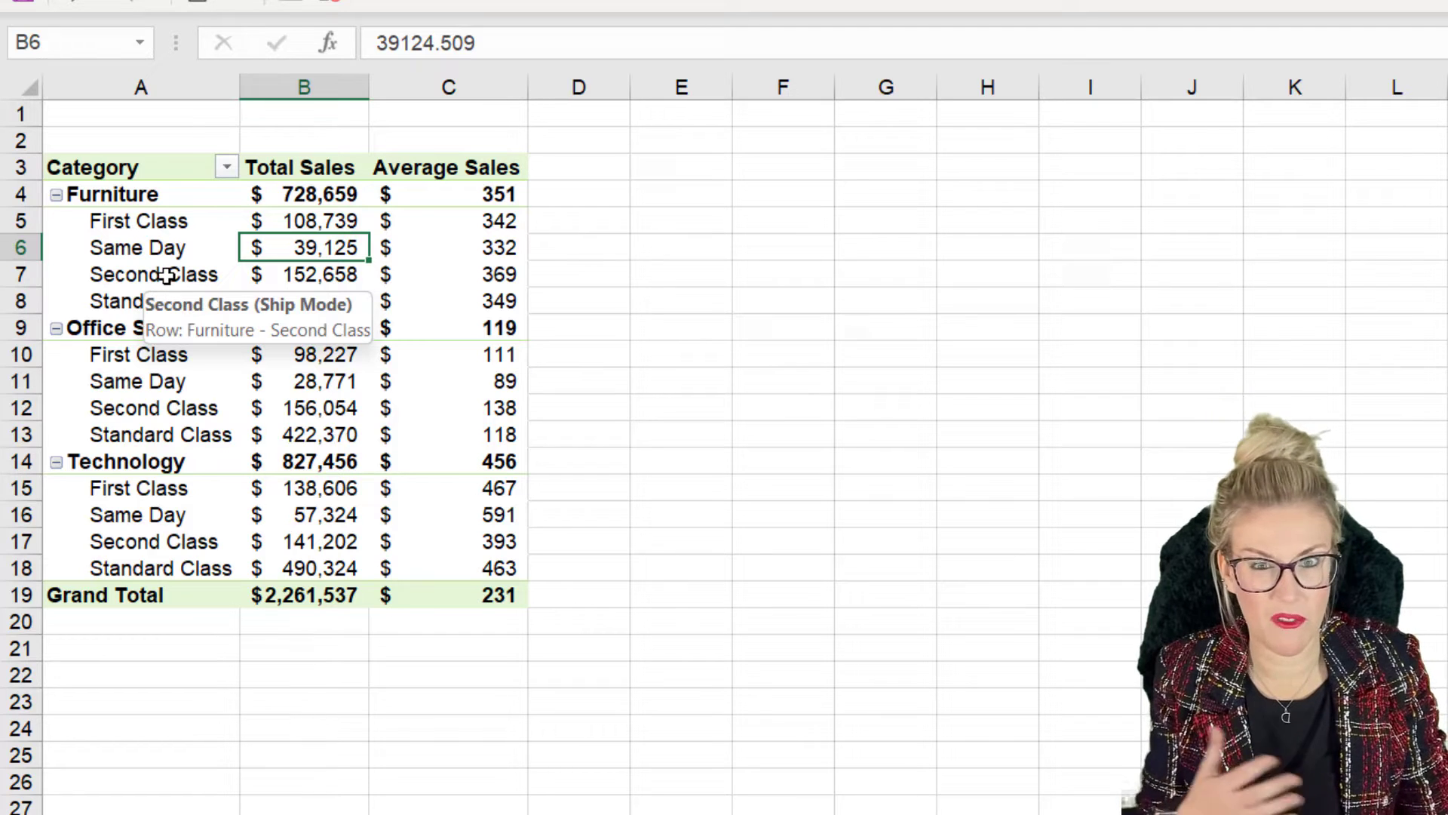
- Try out selections of the First Class, Same Day, Second Class and Standard Class labels
left_click(134, 220)
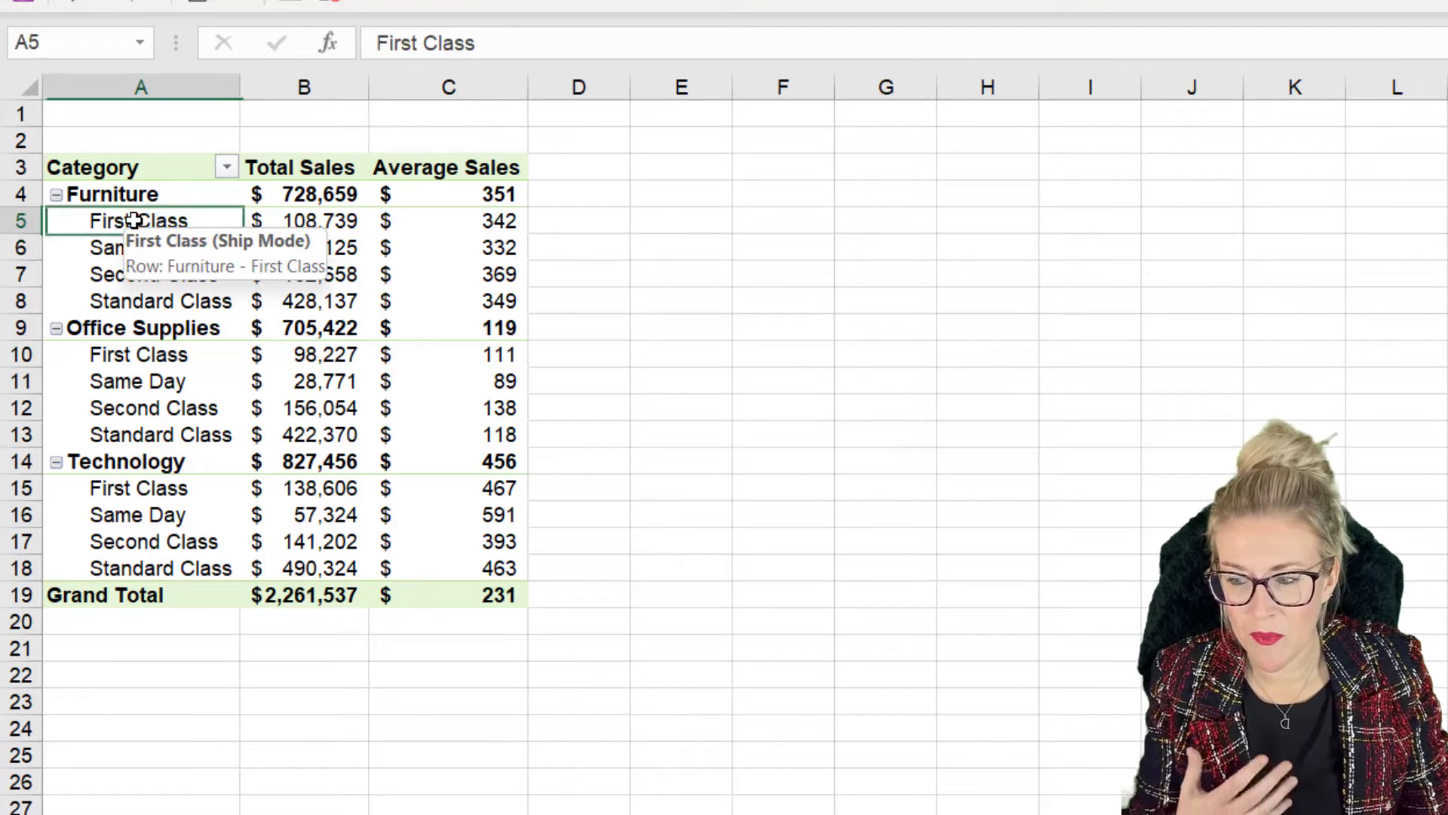
left_click_drag(134, 221, 135, 298)
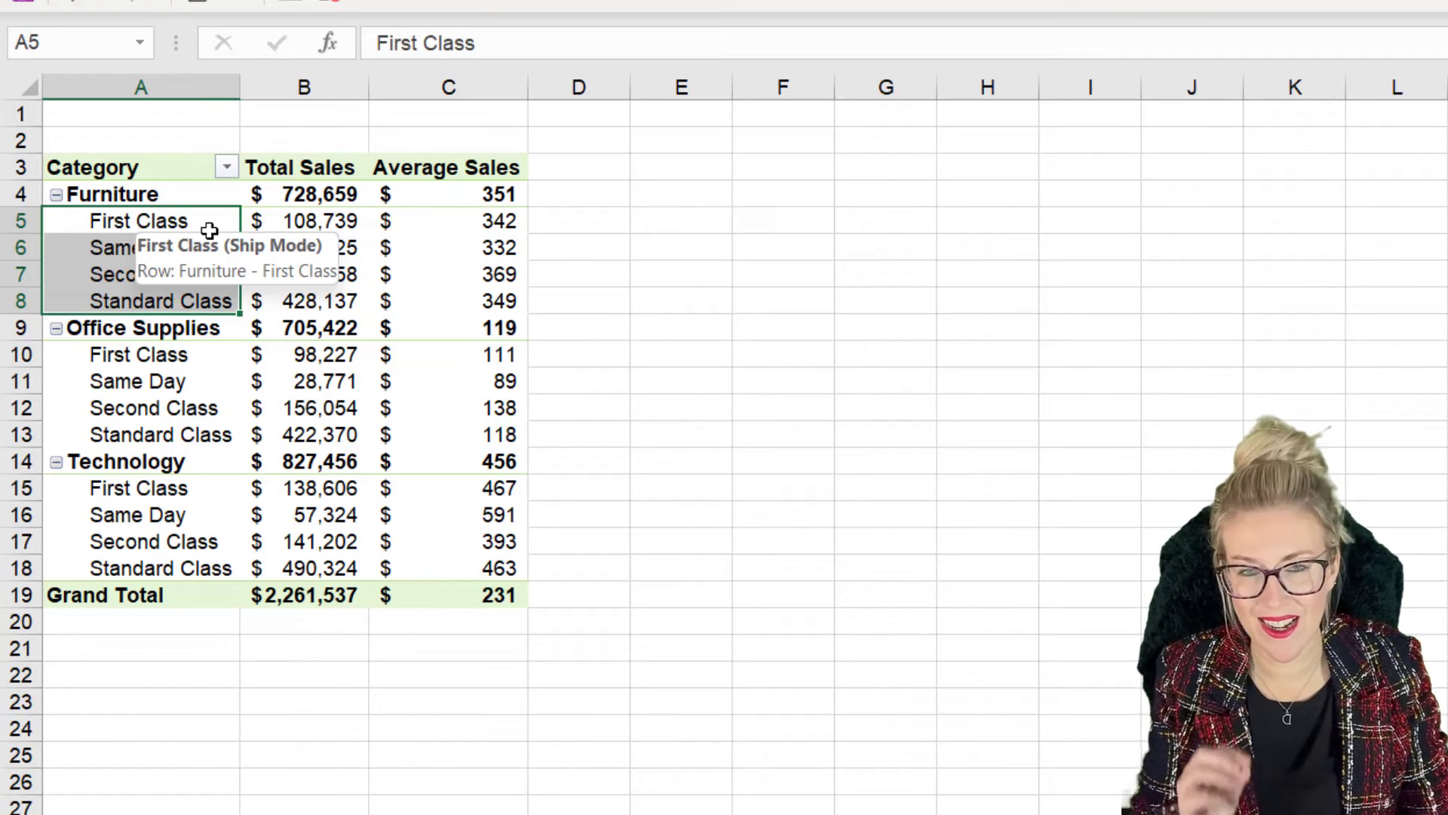
left_click(105, 220)
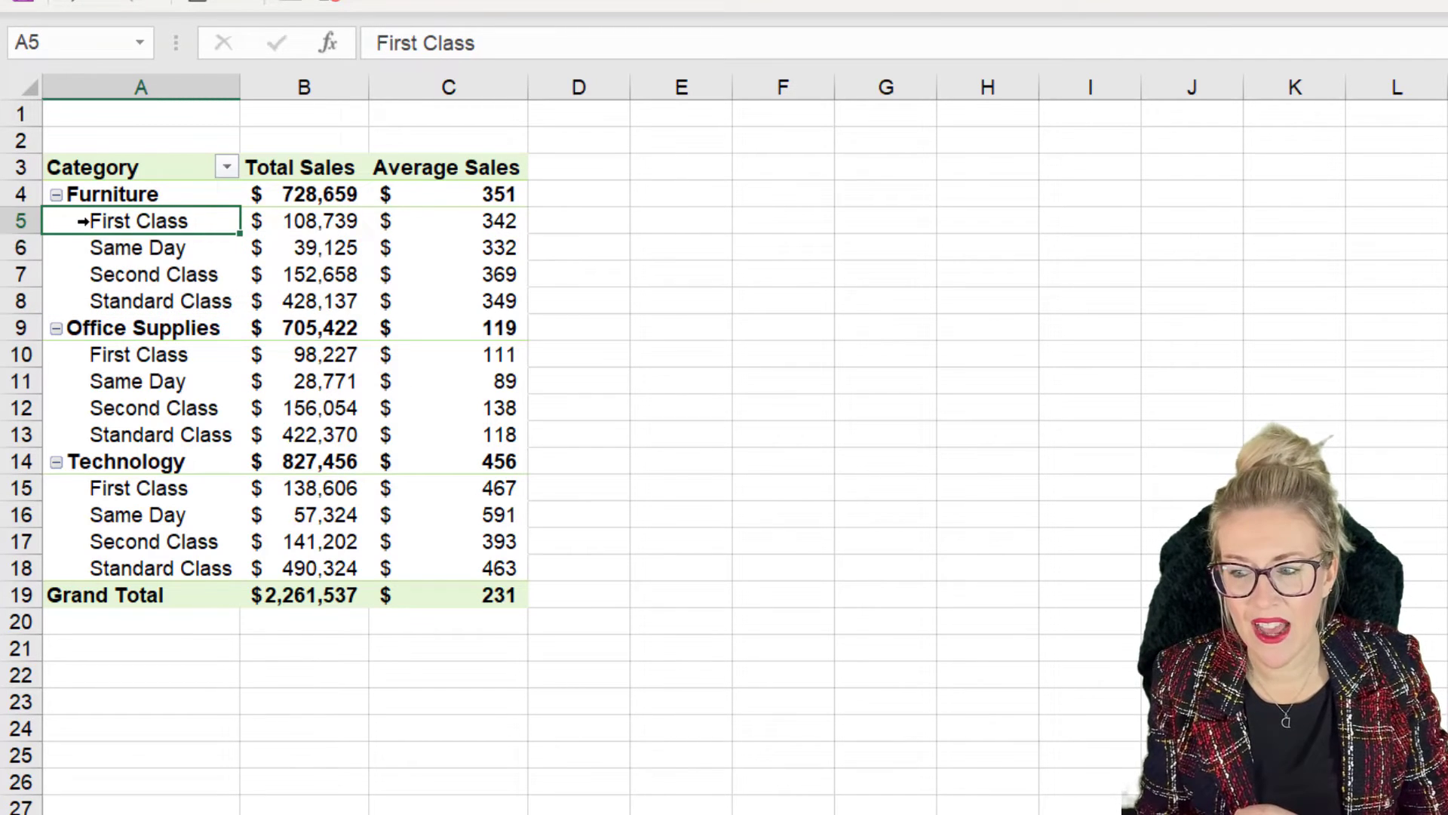
left_click_drag(82, 220, 81, 246)
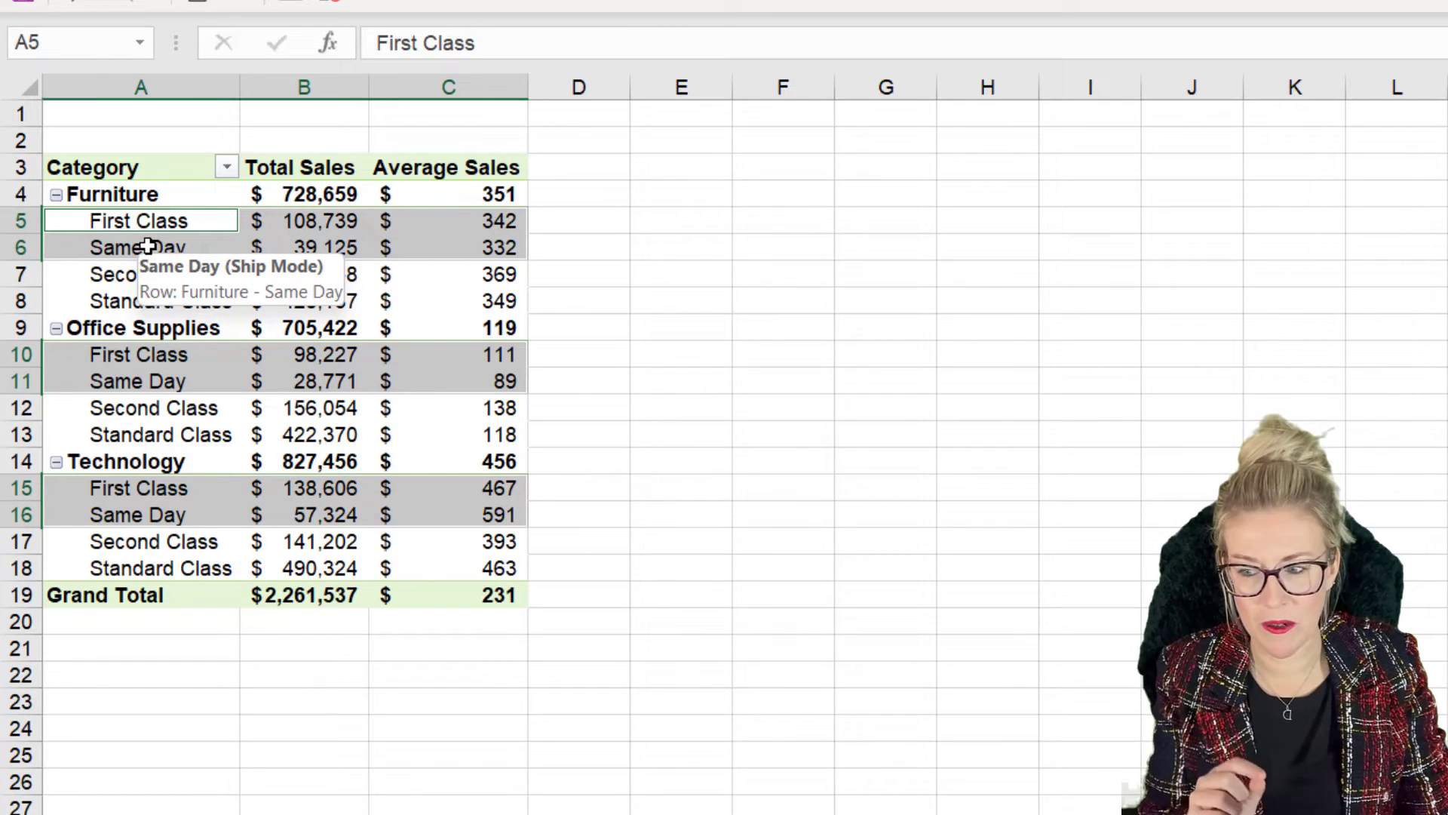
mouse_move(97, 275)
left_mouse_down()
mouse_move(97, 296)
mouse_move(78, 285)
left_mouse_up()
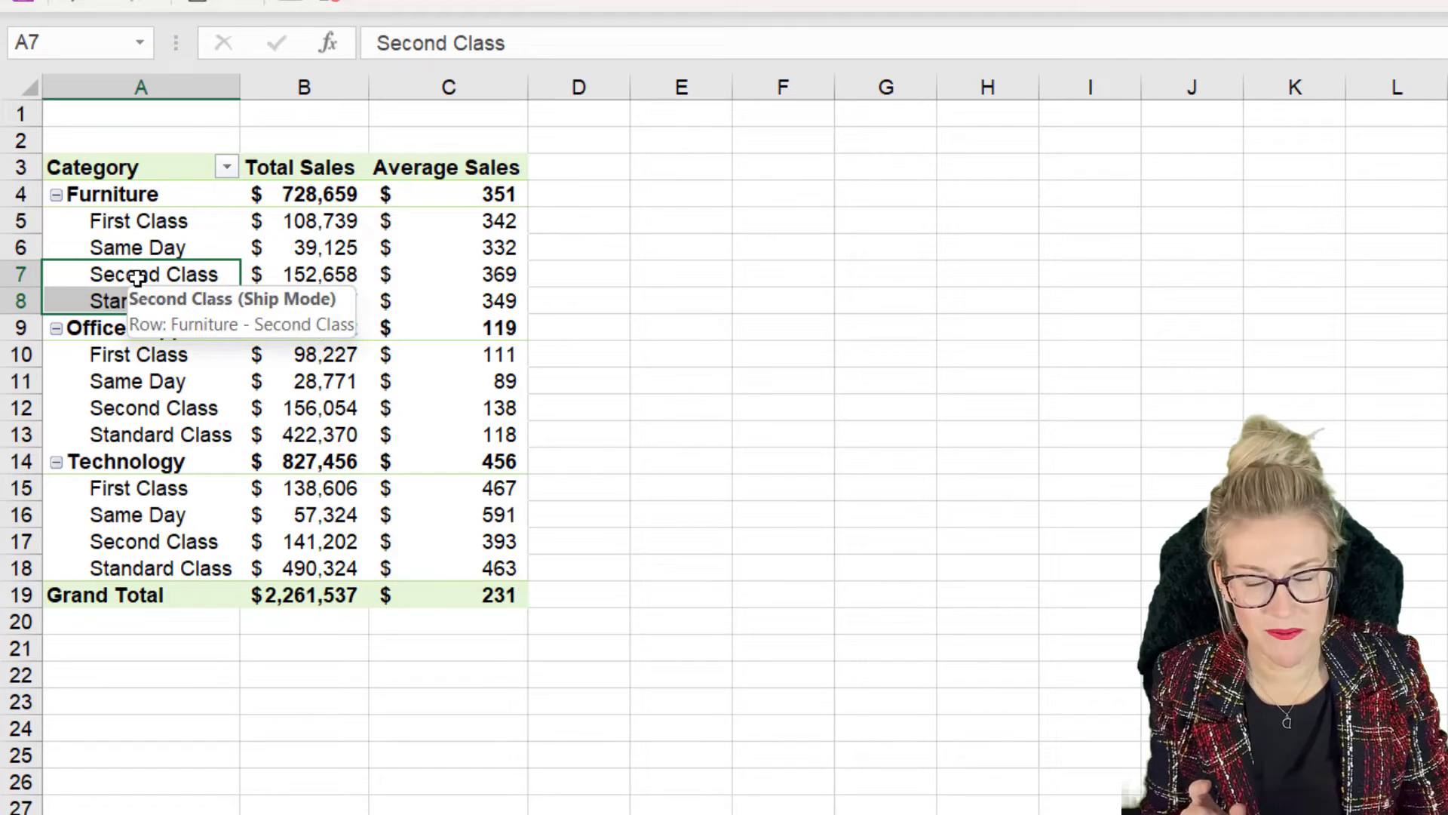
left_click(172, 219)
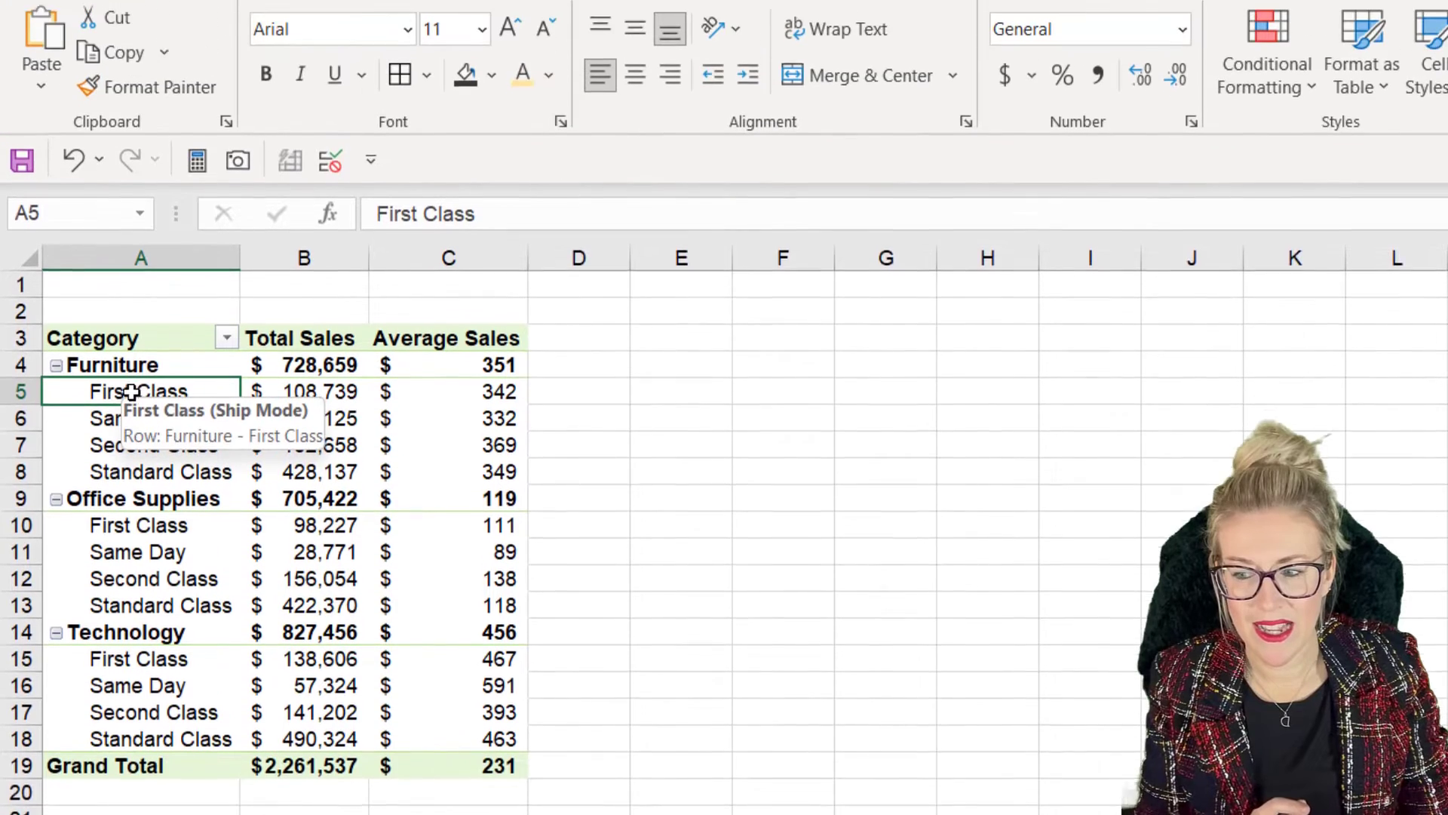
- Group First Class and Same Day and name the group 'Premium'
left_click_drag(128, 227, 131, 244)
left_click_drag(131, 463, 98, 466)
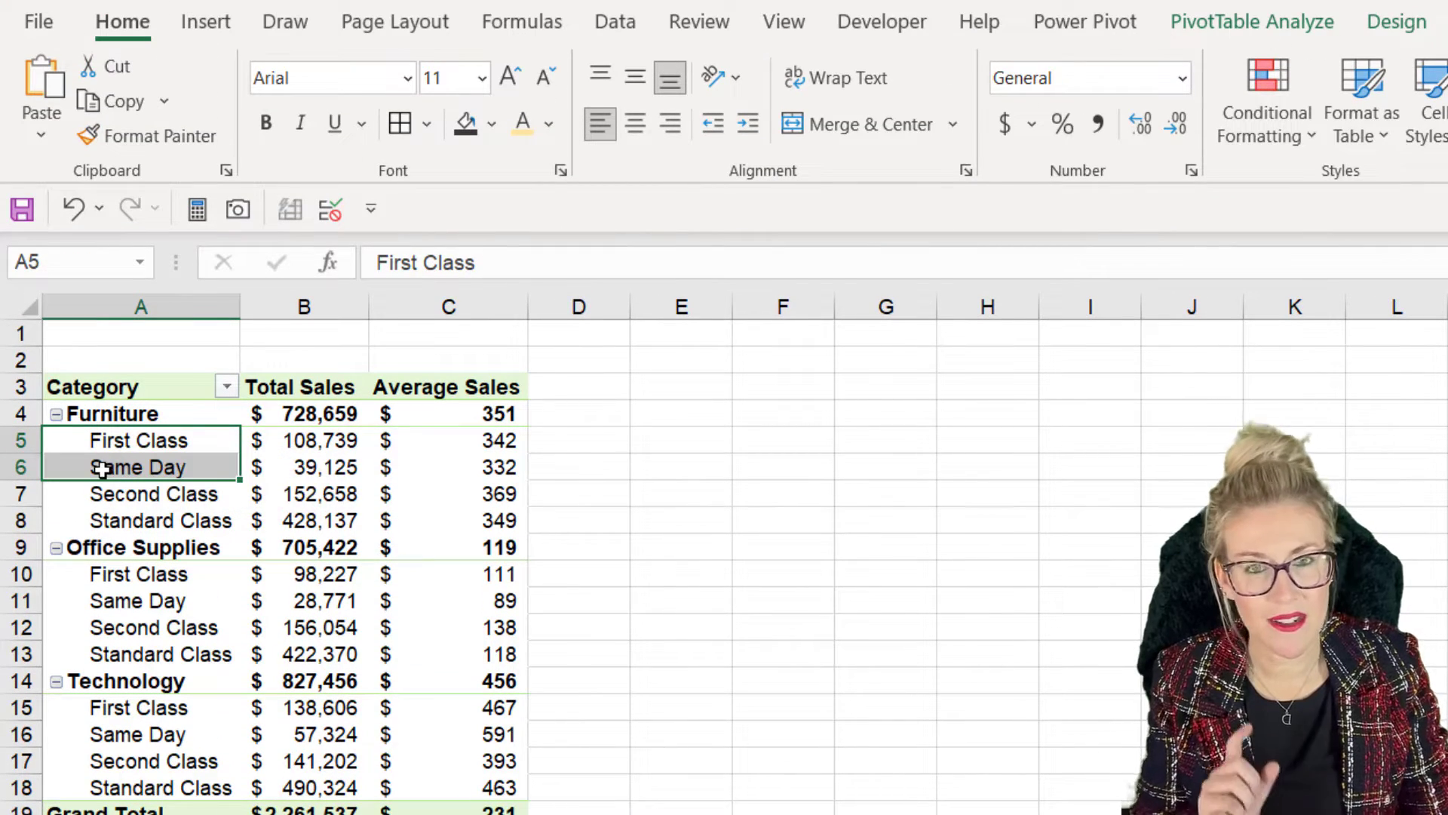
left_click(1252, 22)
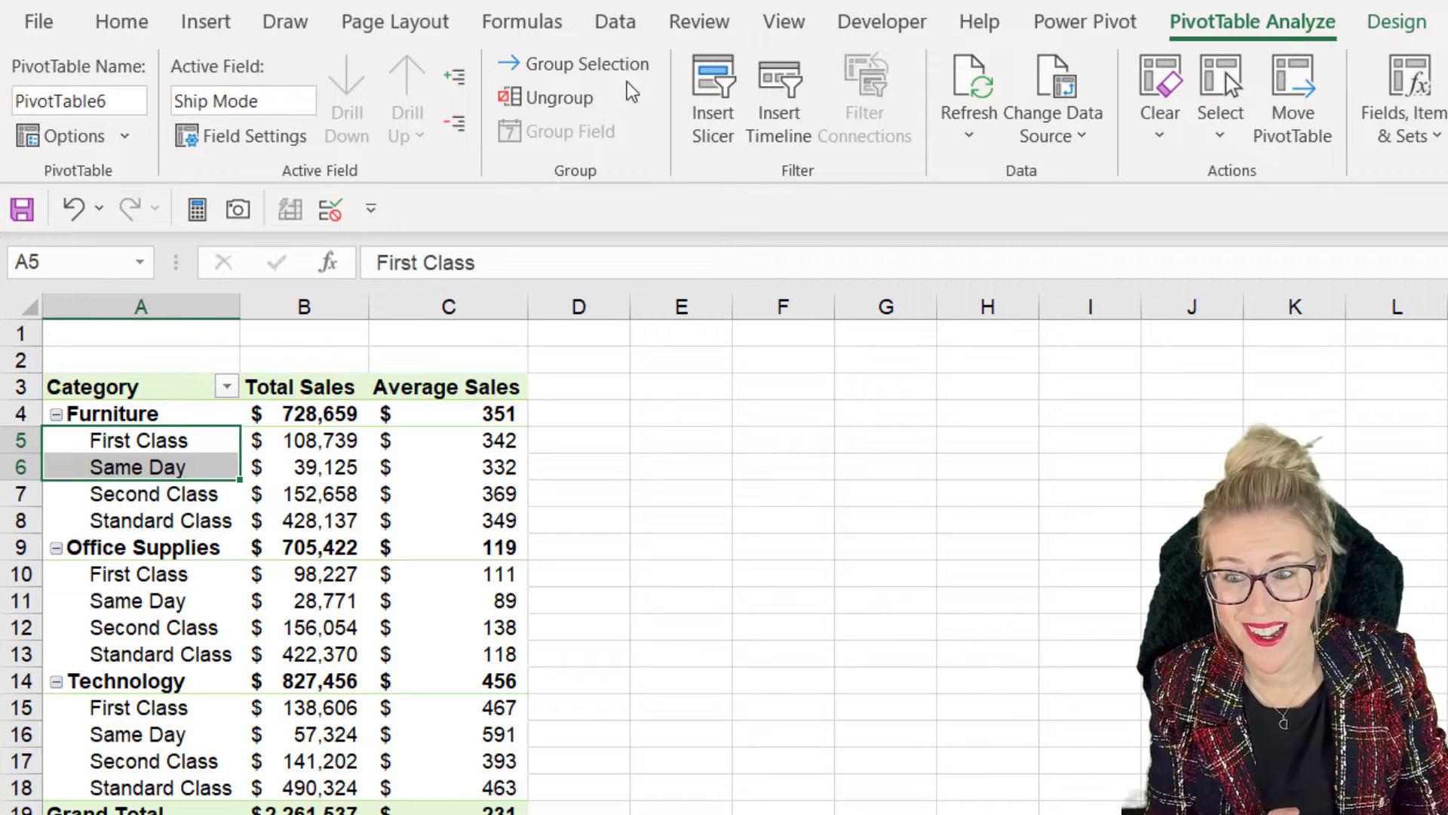
left_click(596, 68)
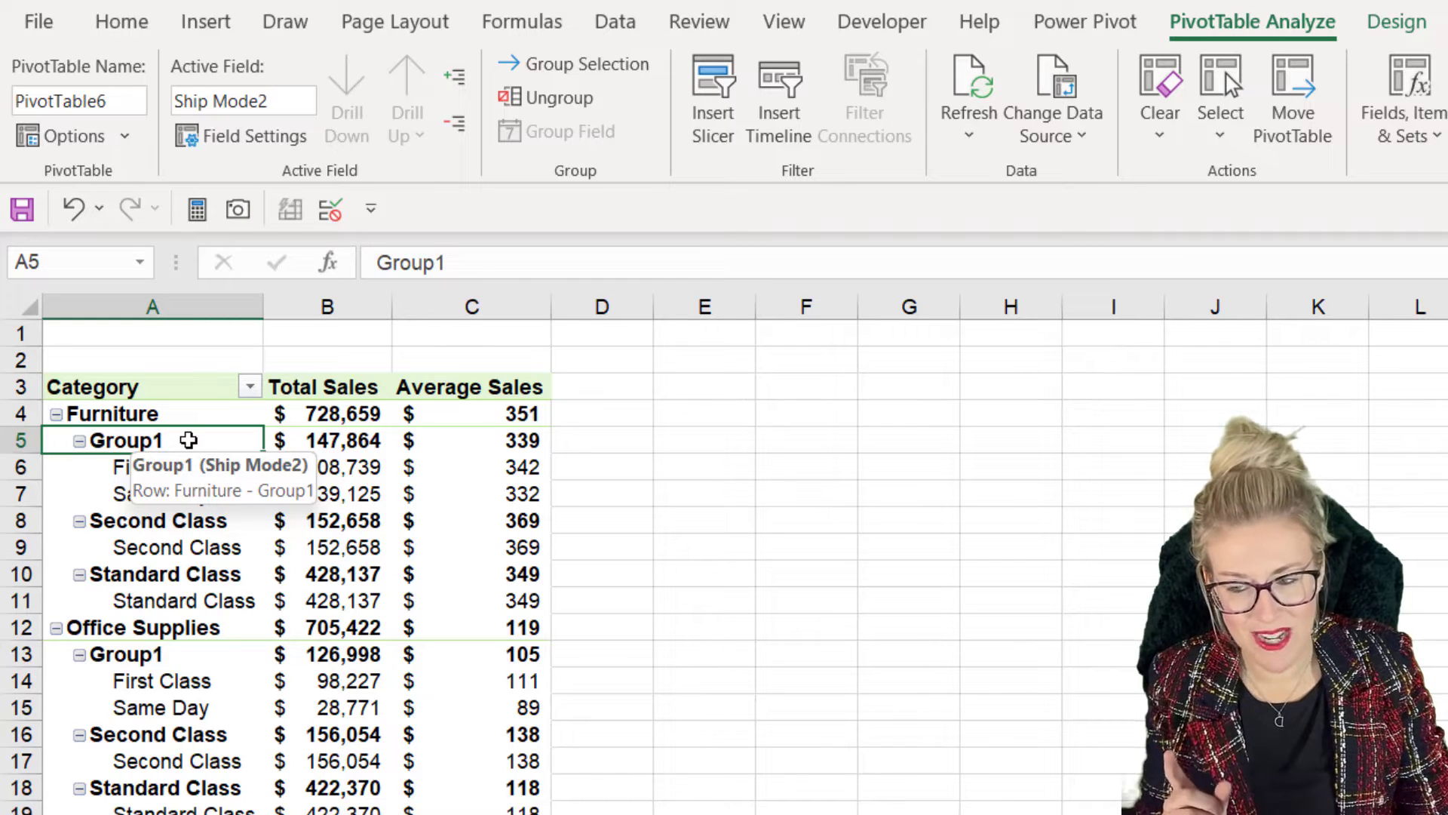
key("F2")
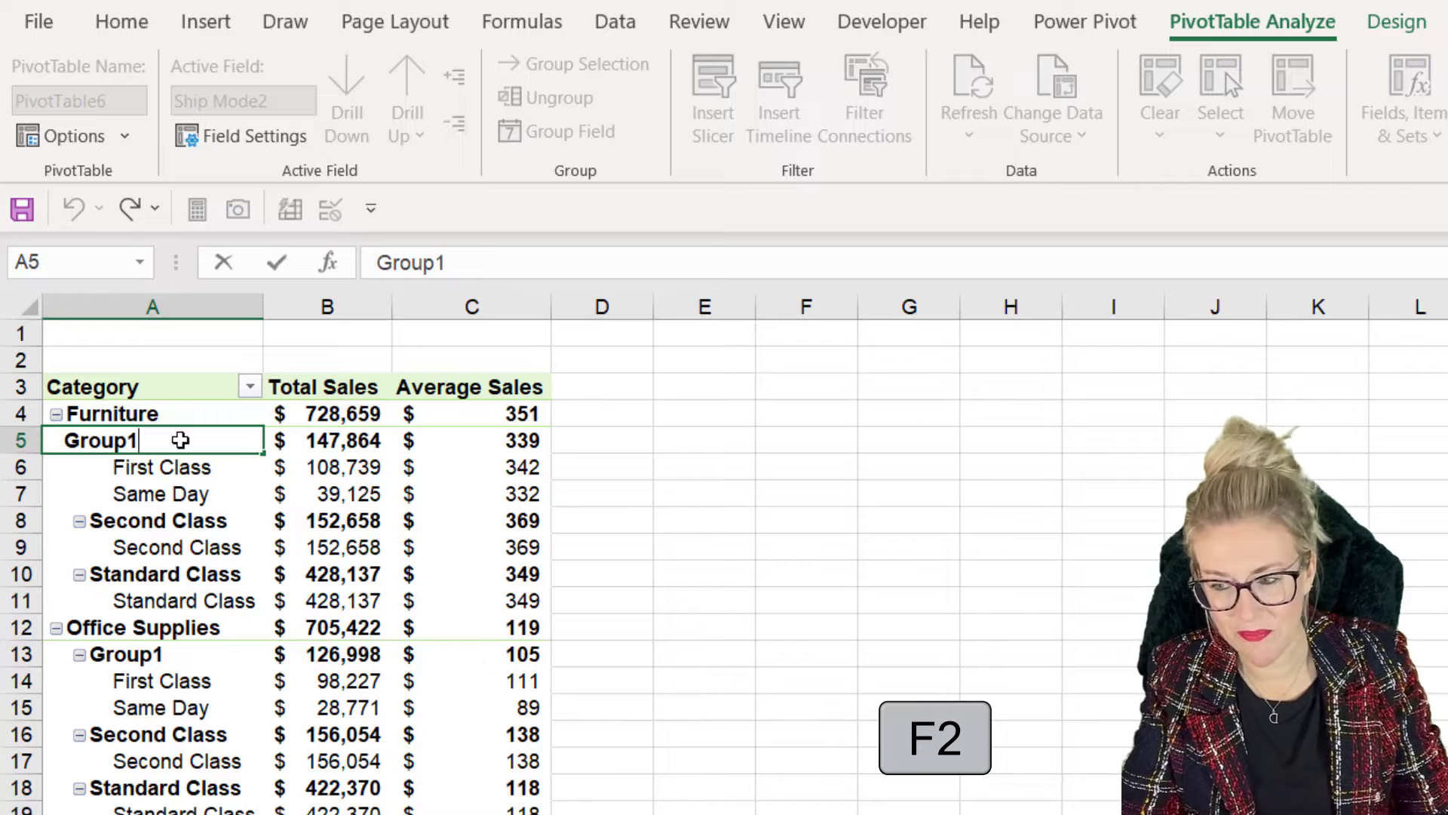
key("BackSpace")
key("BackSpace")
key("BackSpace")
key("BackSpace")
key("BackSpace")
key("BackSpace")
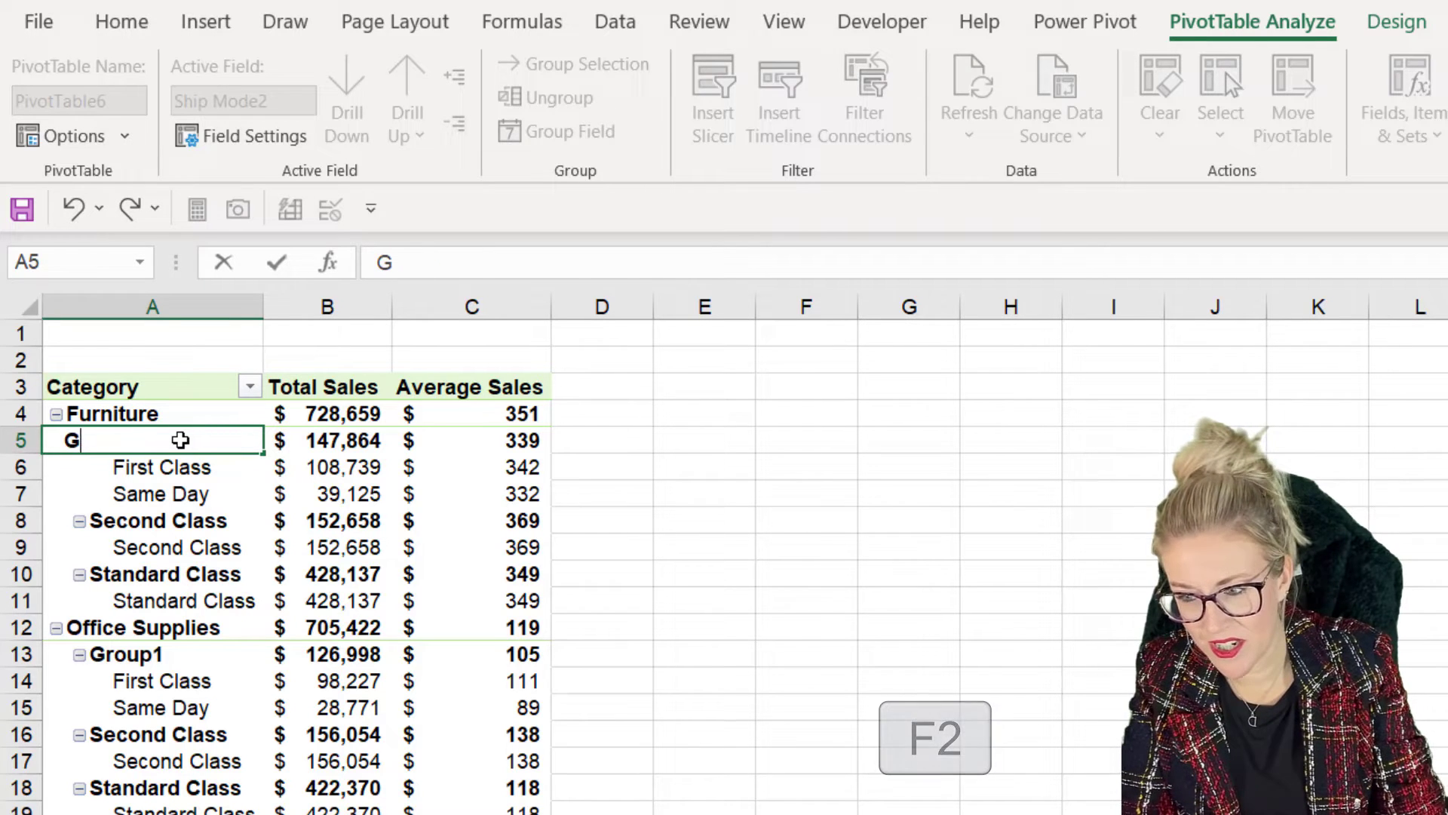
type("Premium")
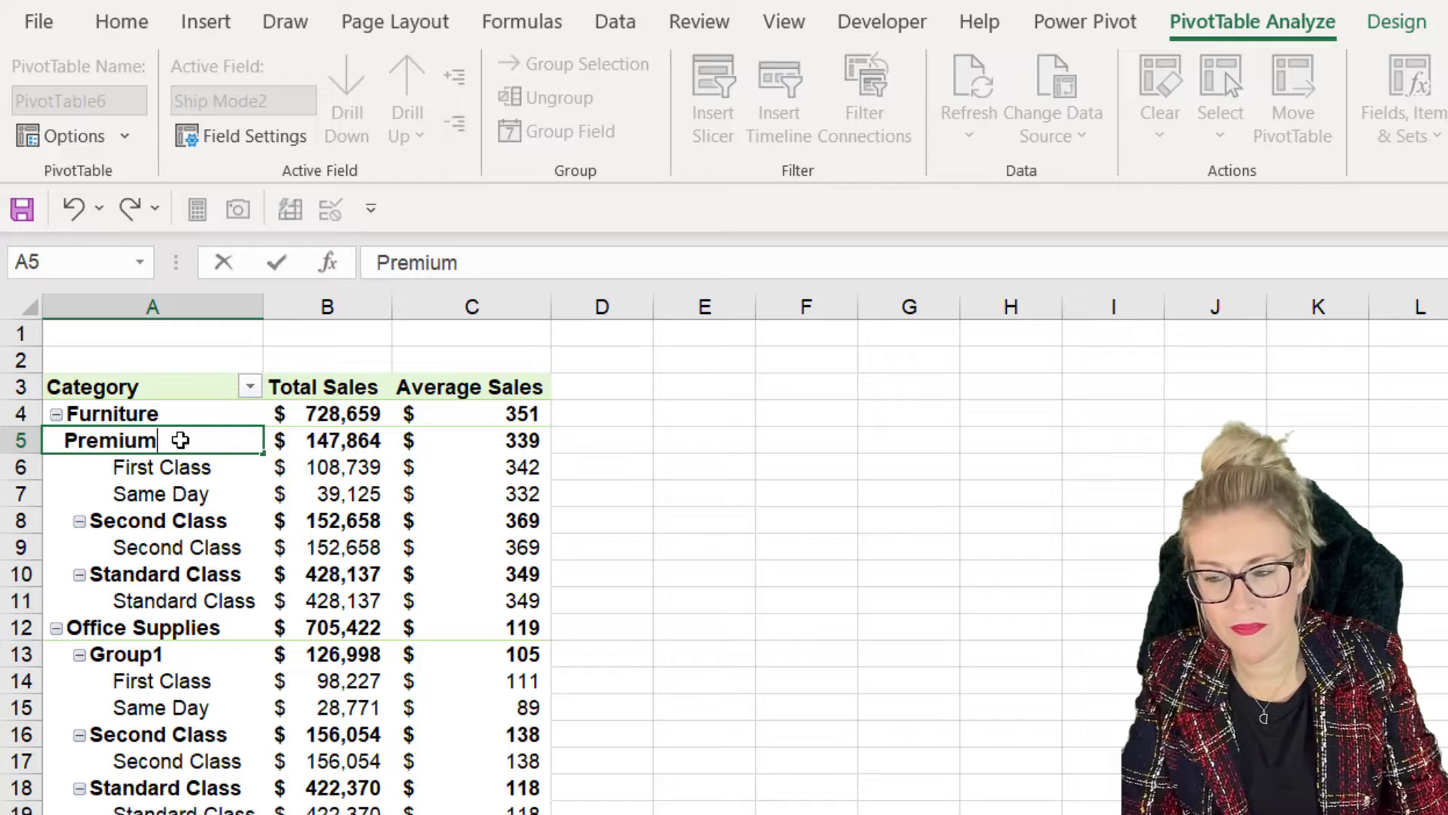
key("Return")
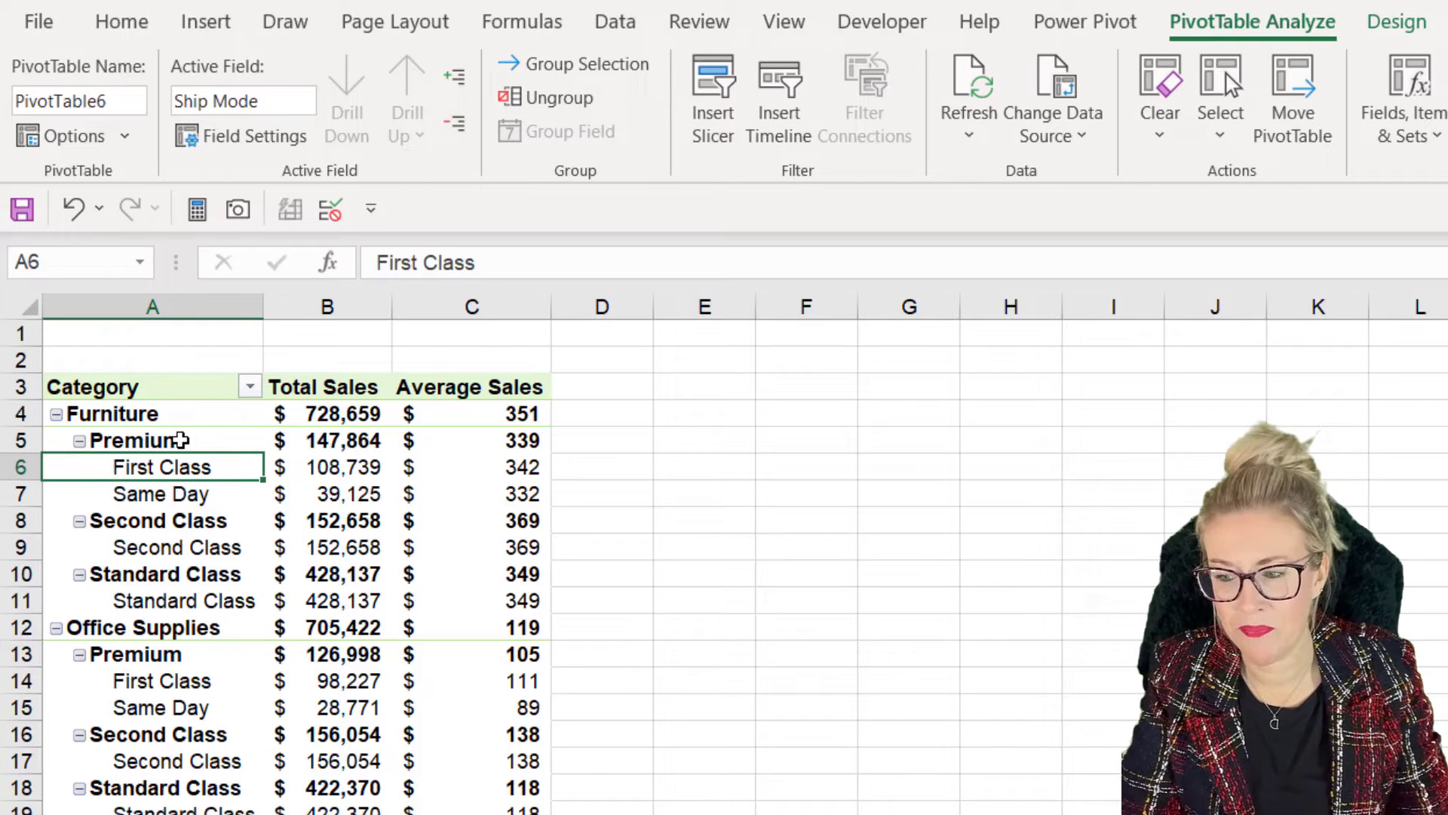
- Group Second Class and Standard Class and name the group 'Budget'
left_click(50, 523)
left_click(50, 548)
left_click(51, 582, "ctrl")
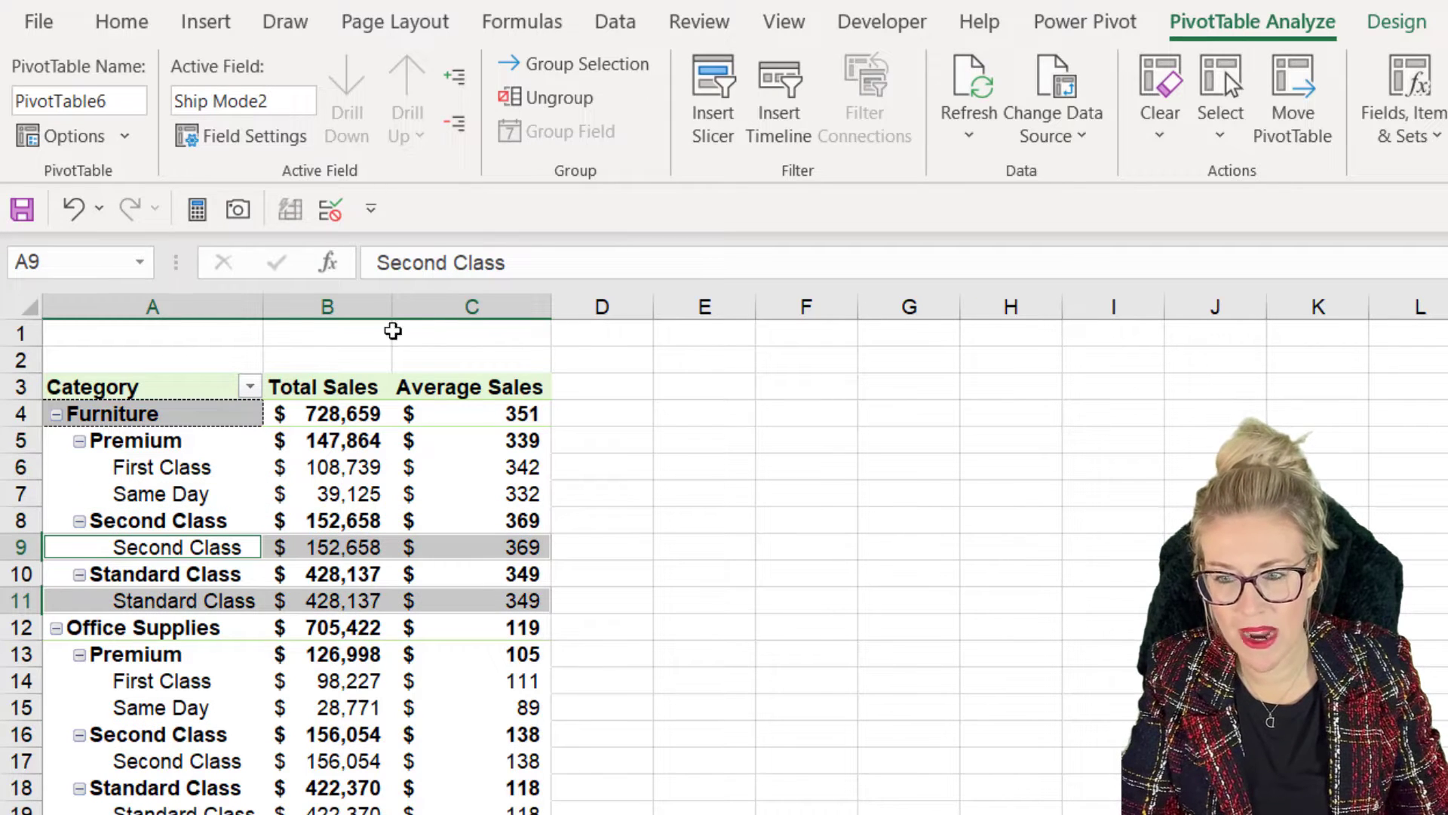
left_click(520, 64)
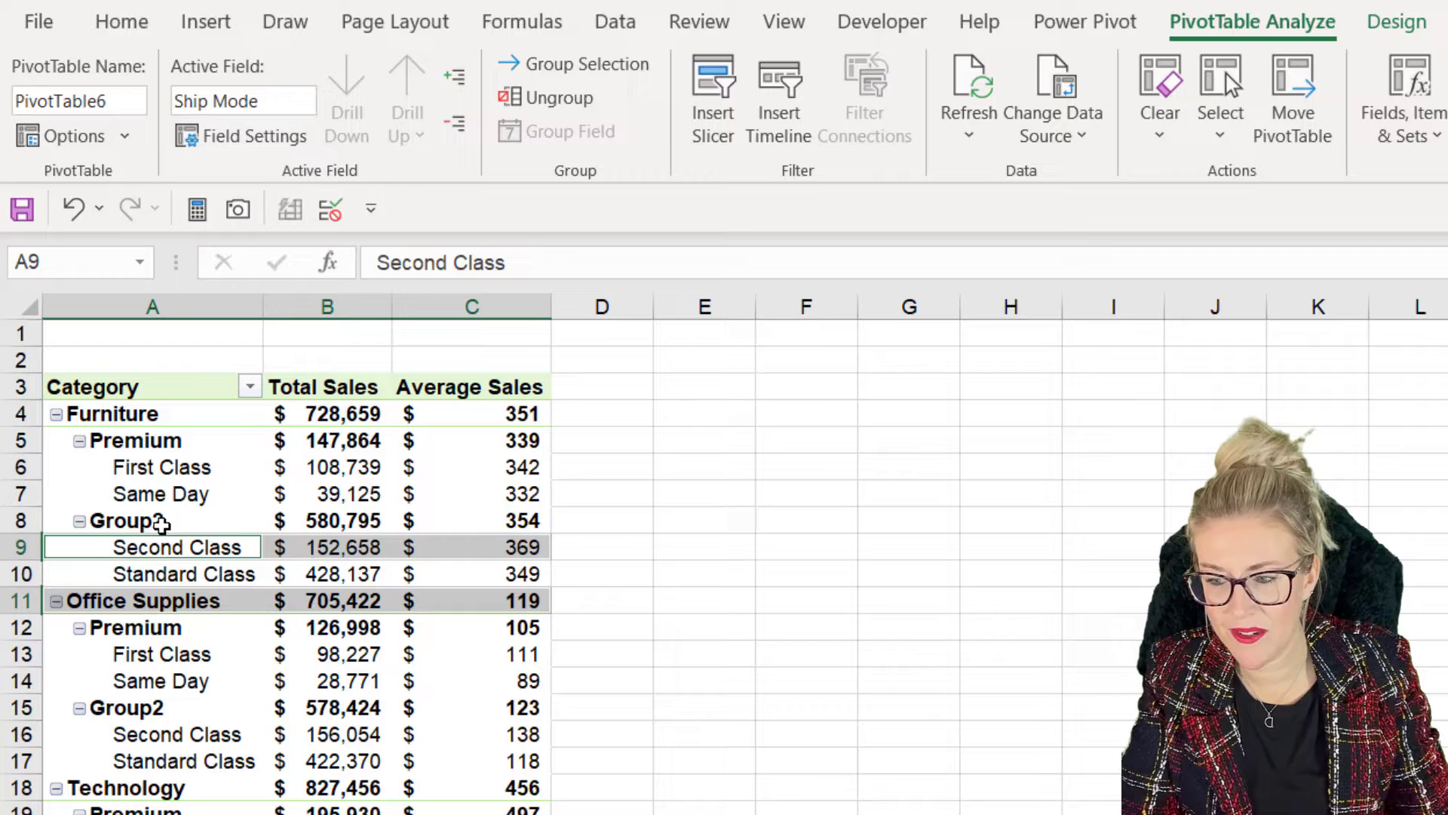
left_click(158, 521)
key("F2")
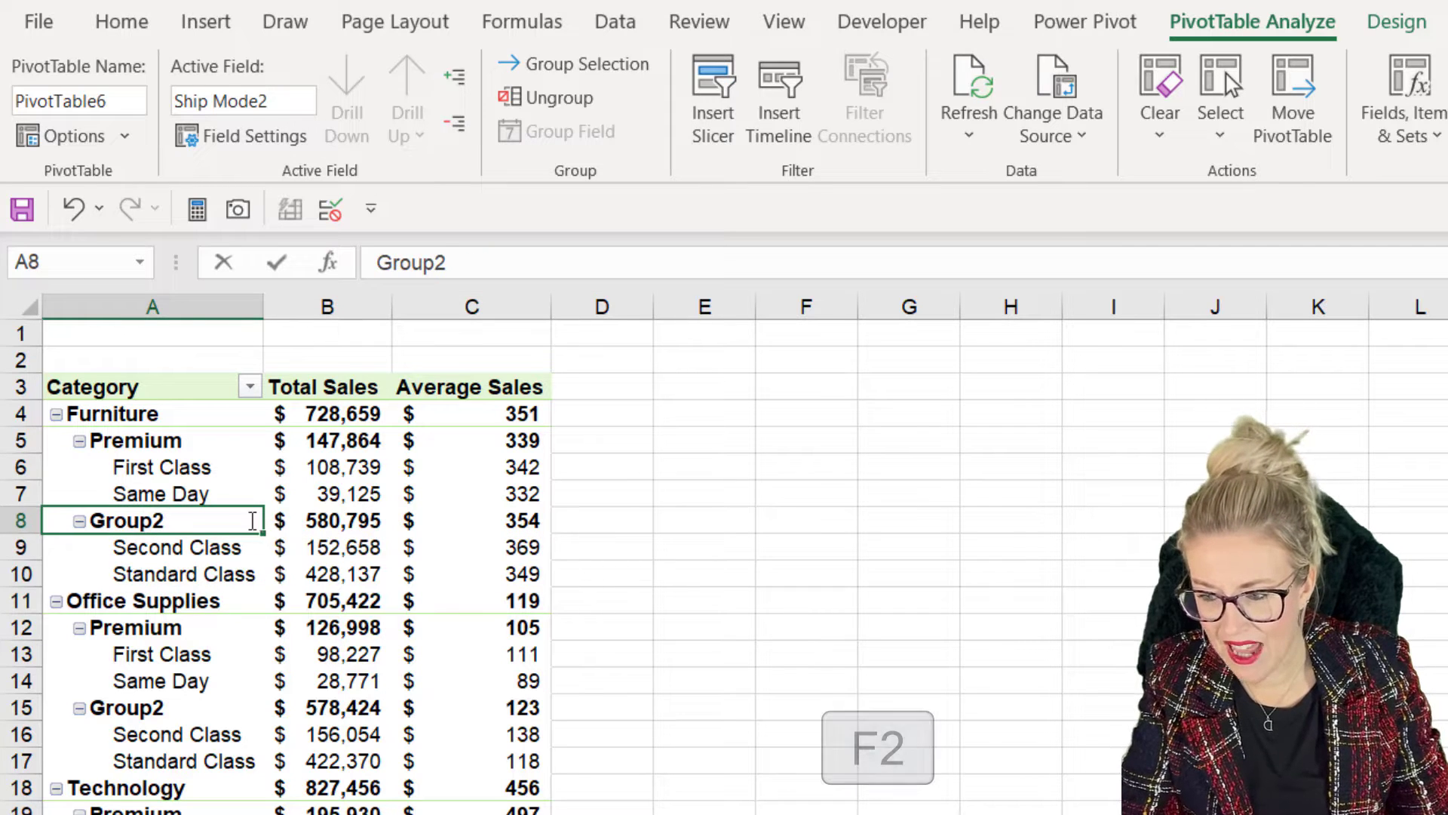
left_click_drag(142, 520, 55, 520)
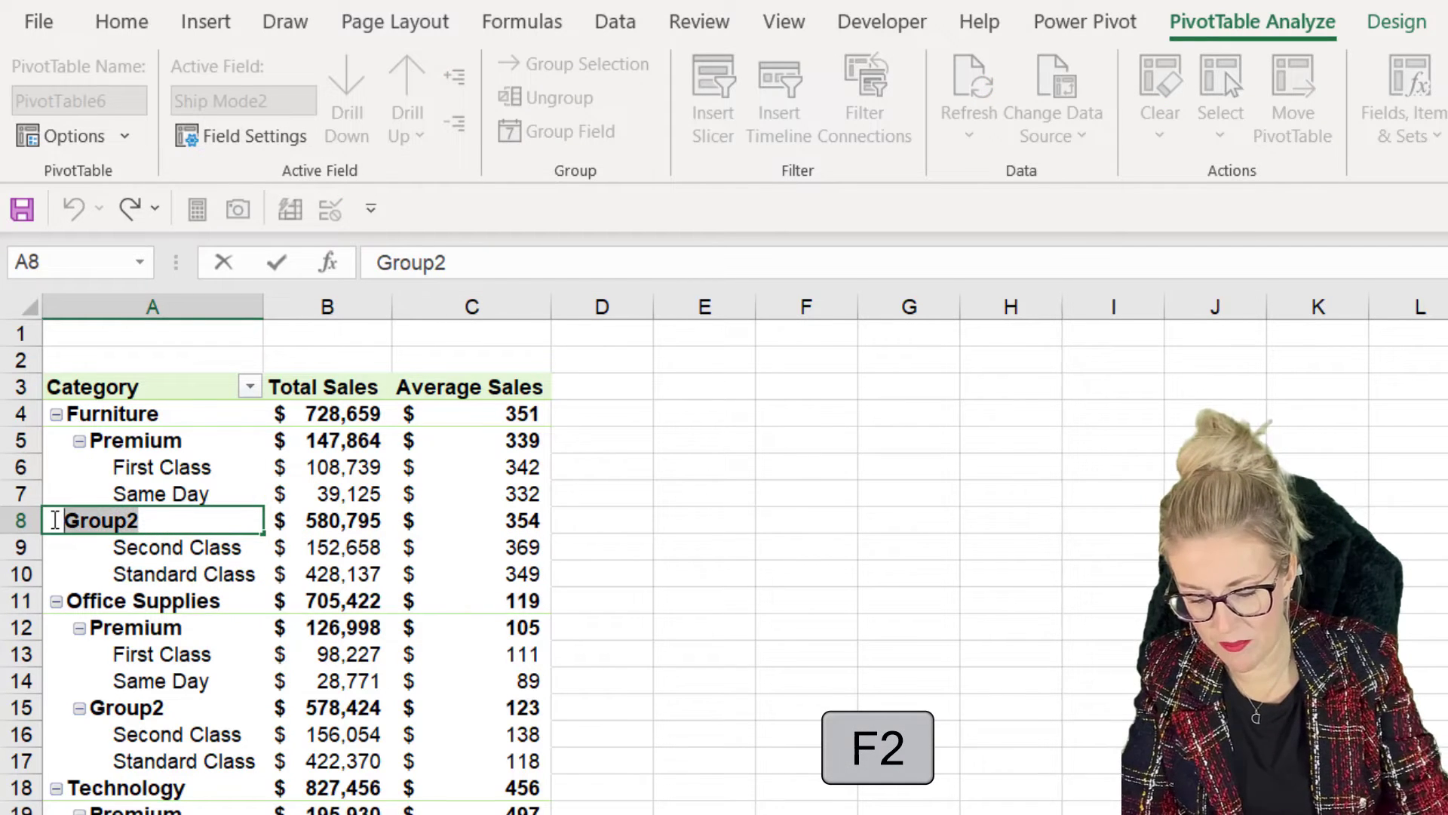
type("Budget")
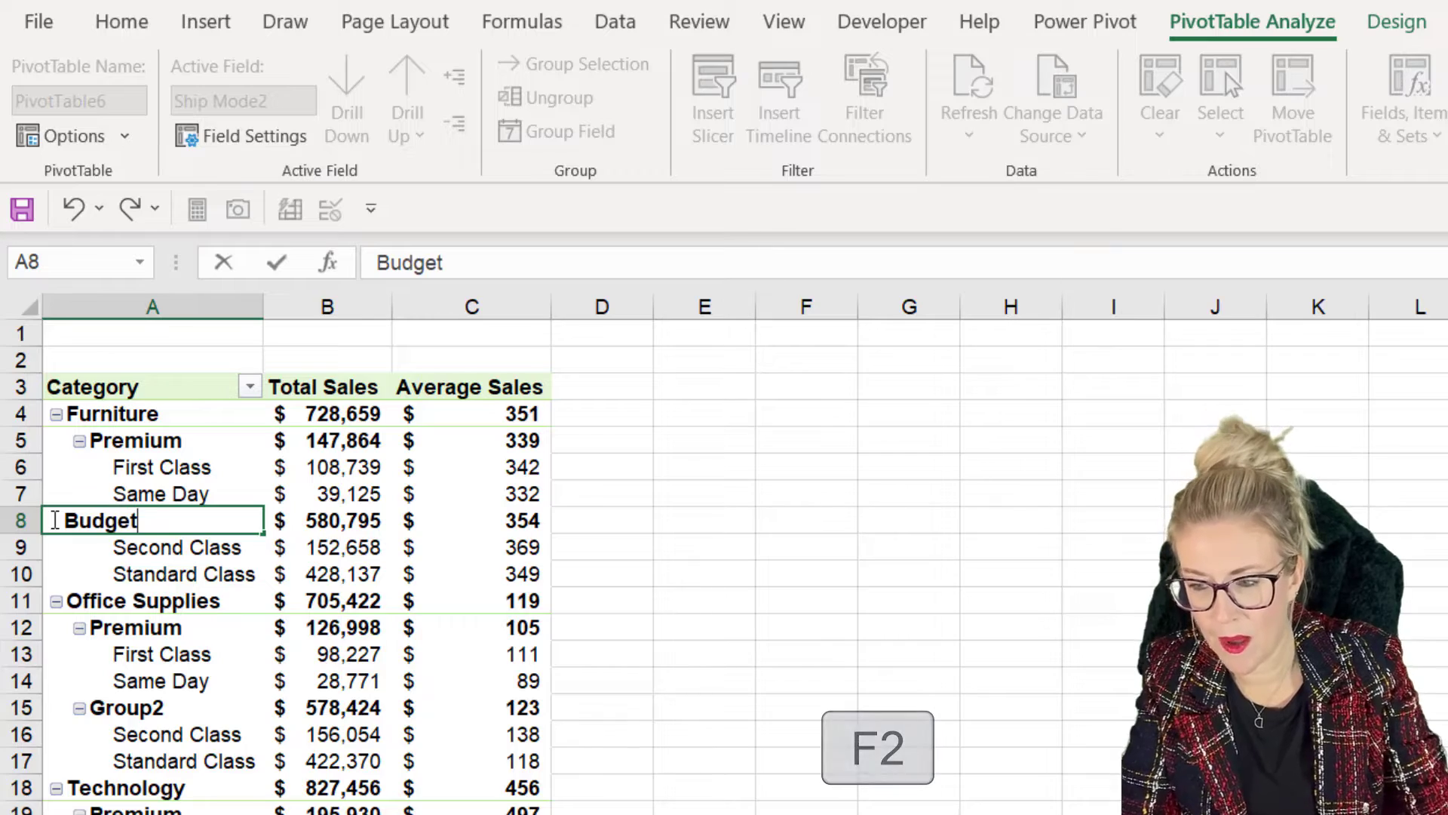
key("Return")
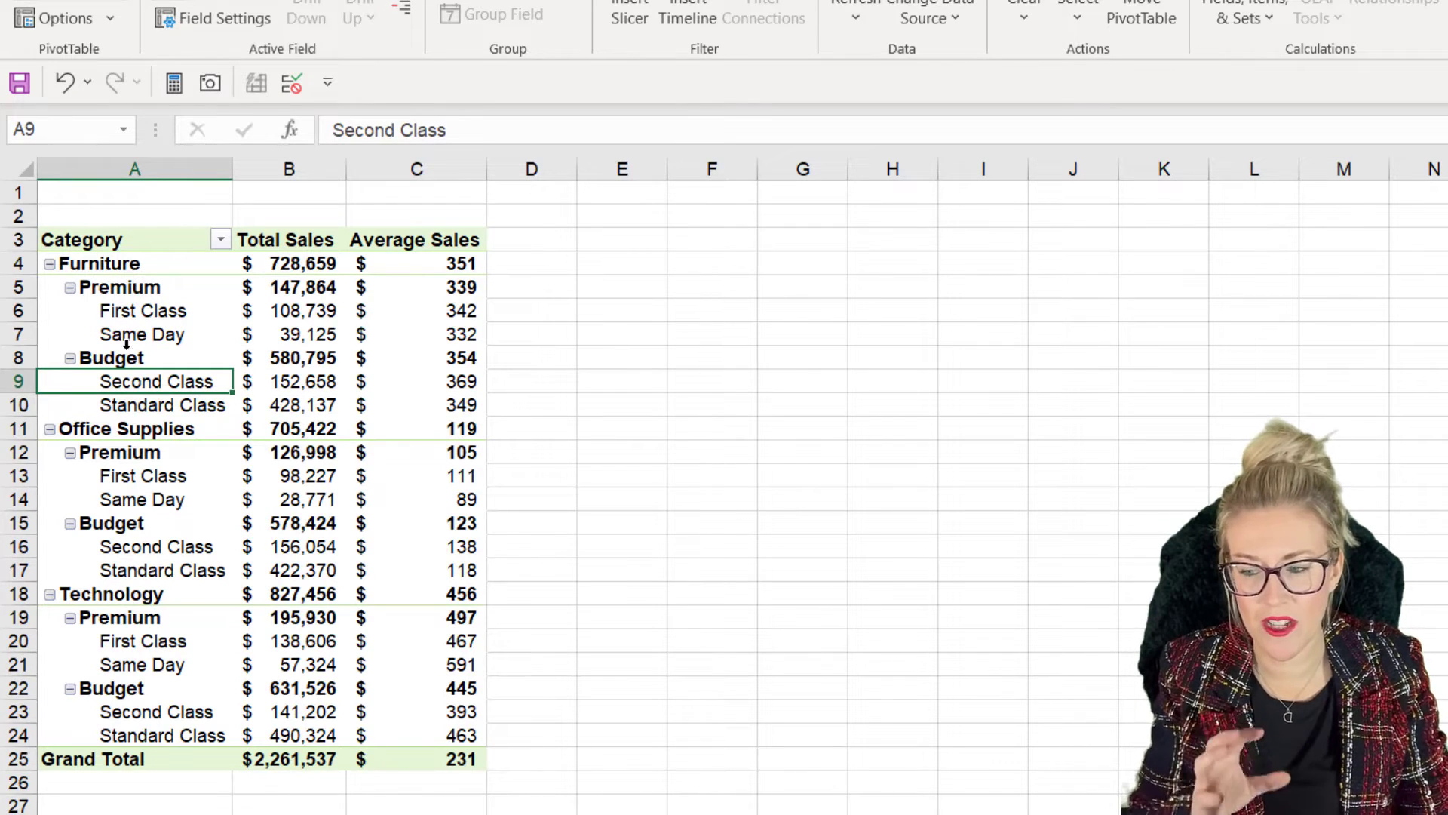
- Review the Premium and Budget ship mode groups under Office Supplies and Technology
left_click(116, 458)
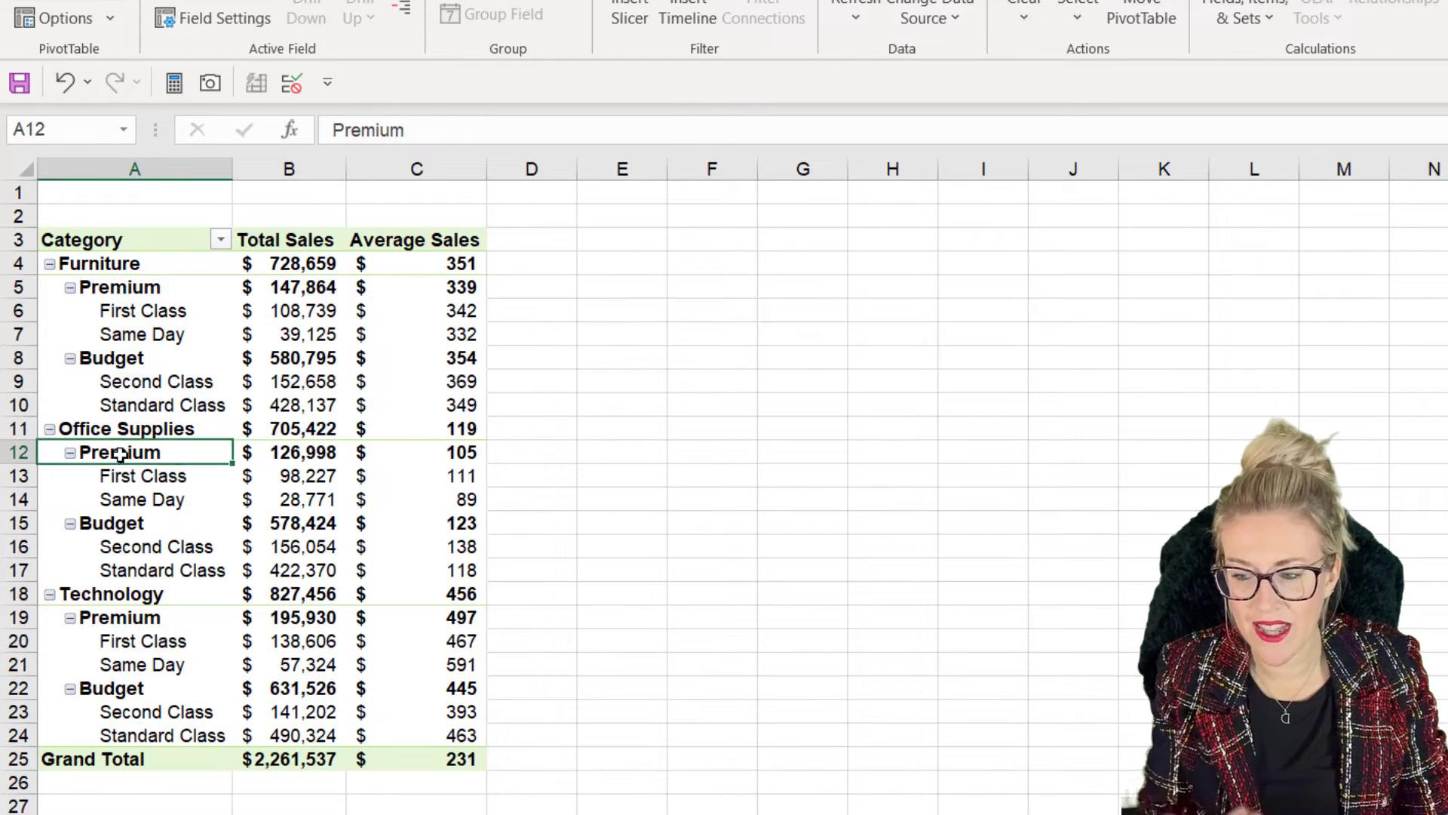
left_click(119, 528)
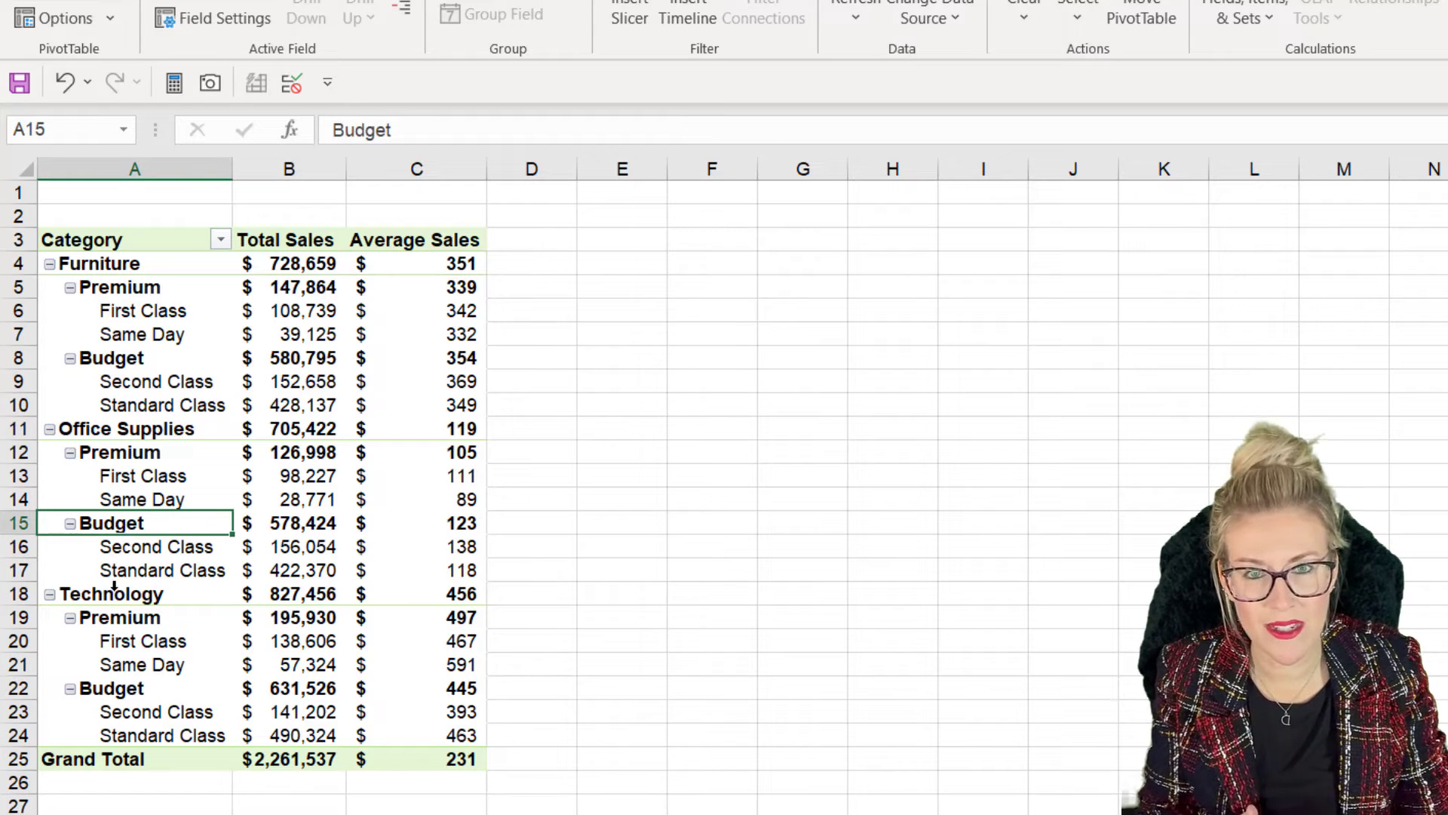
left_click(114, 625)
left_click(125, 690)
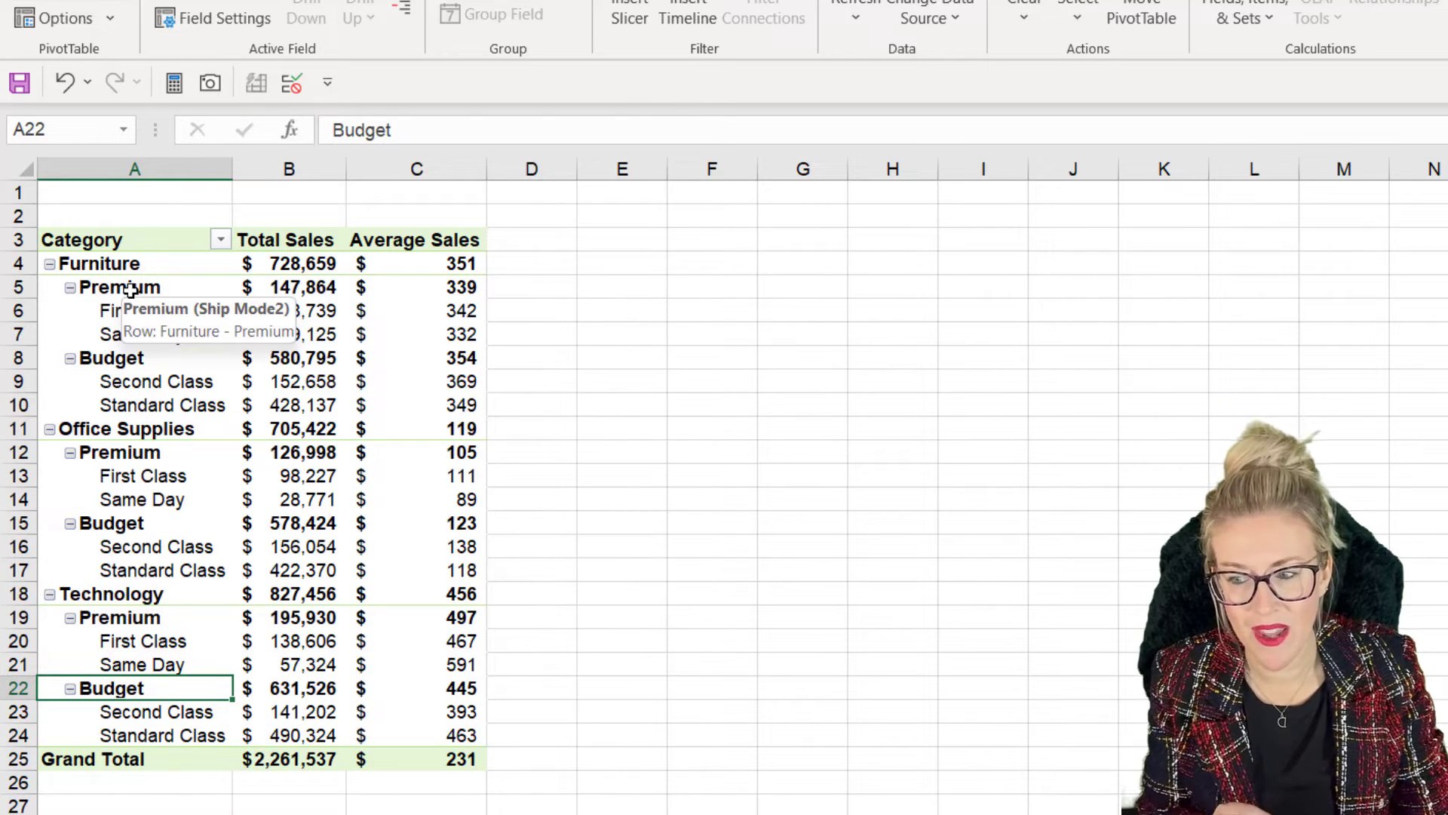
- Inspect Furniture's Premium total sales ($147,864) and its Same Day figures
left_click(292, 289)
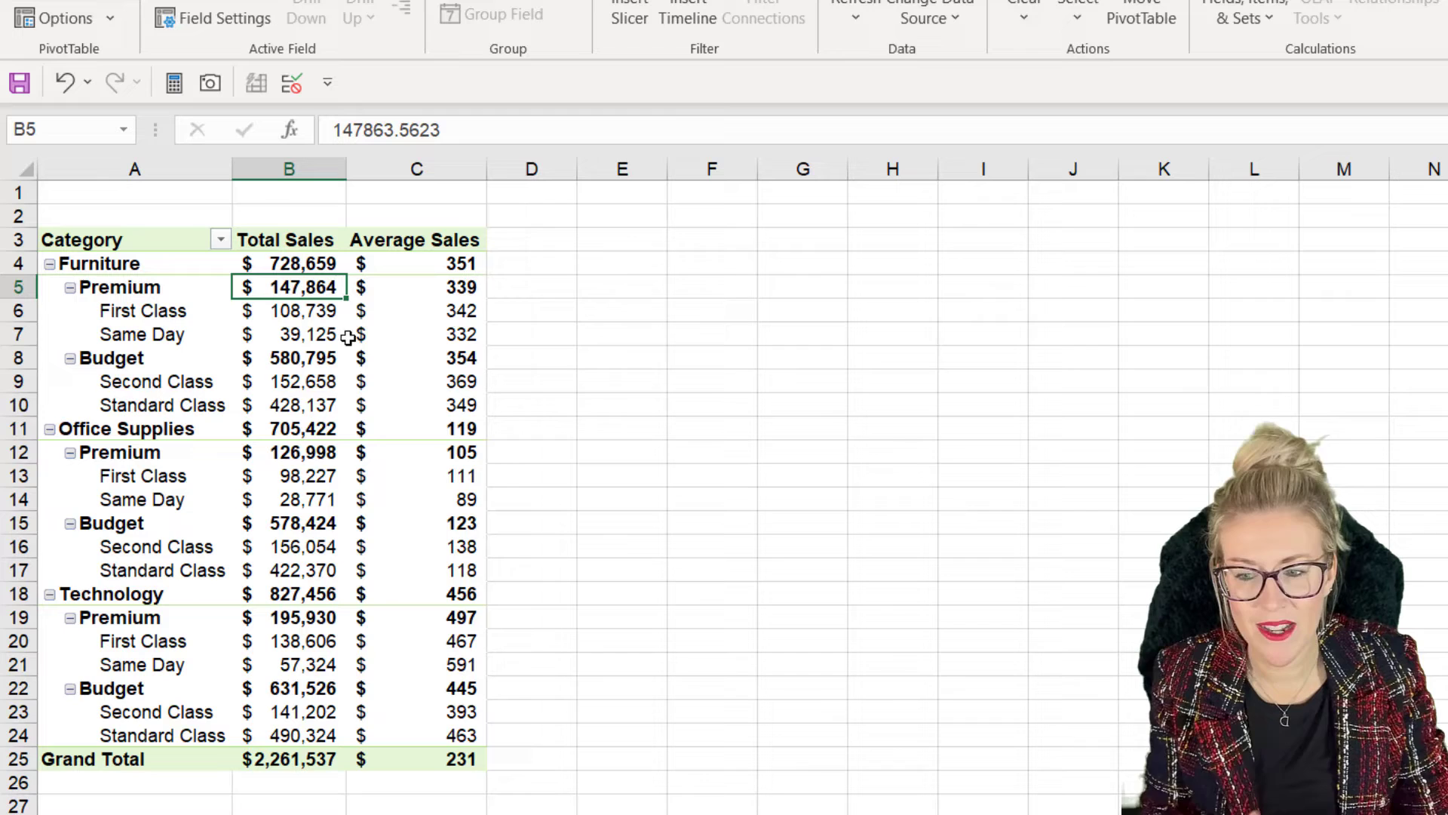
mouse_move(444, 297)
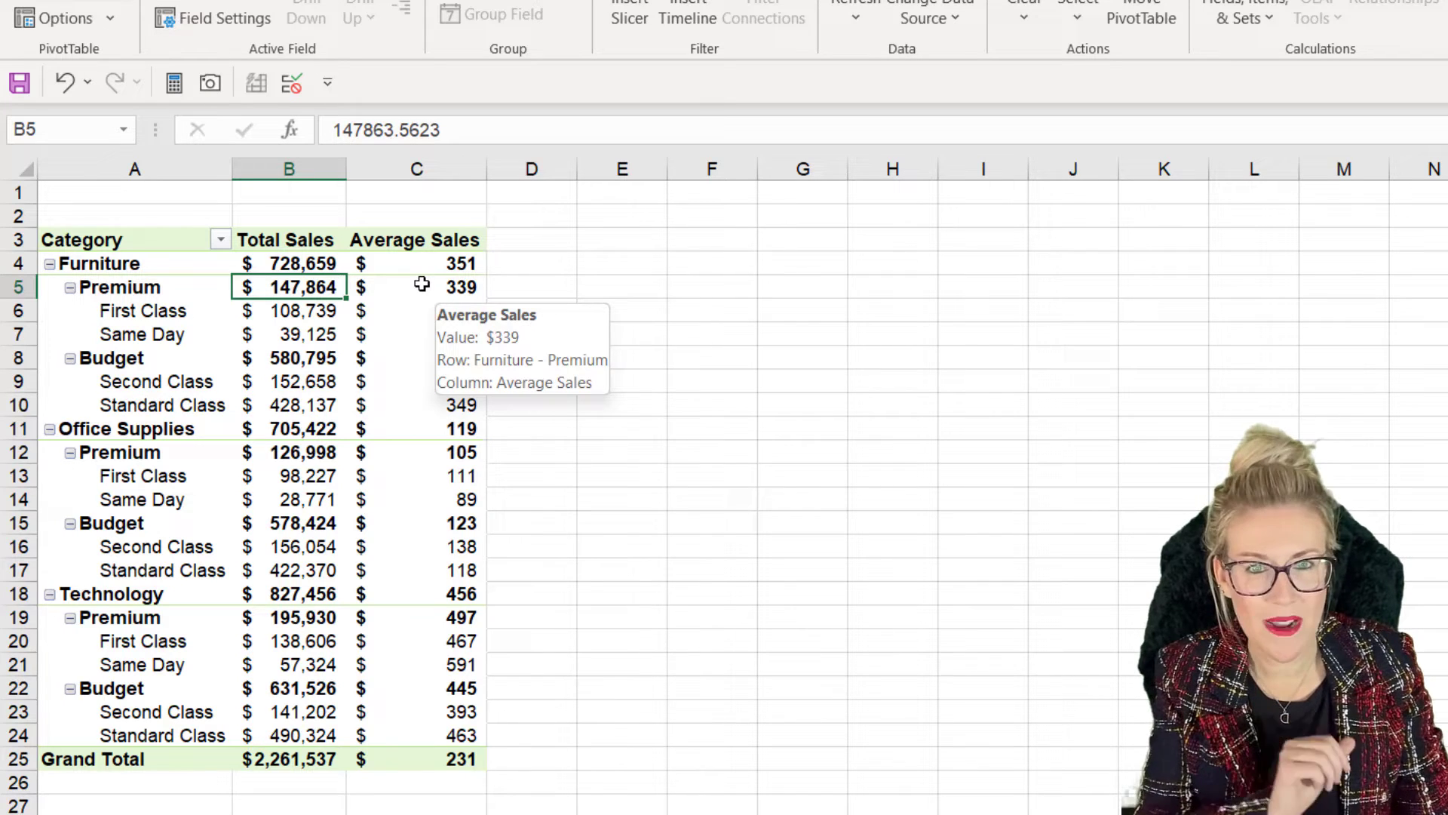
left_click(268, 328)
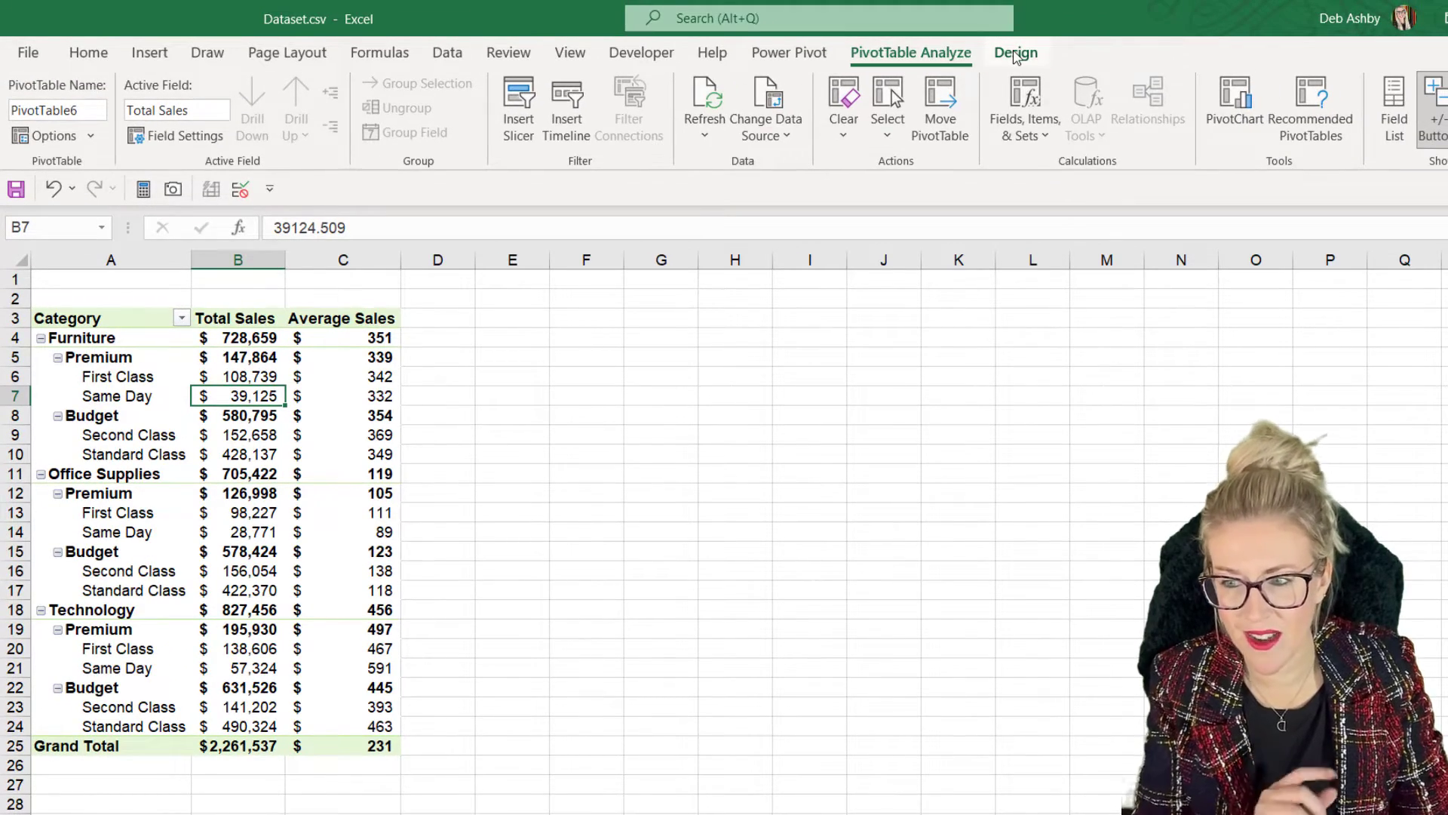
- Set Grand Totals to Off for Rows and Columns so the table ends at Technology's Standard Class
left_click(1016, 54)
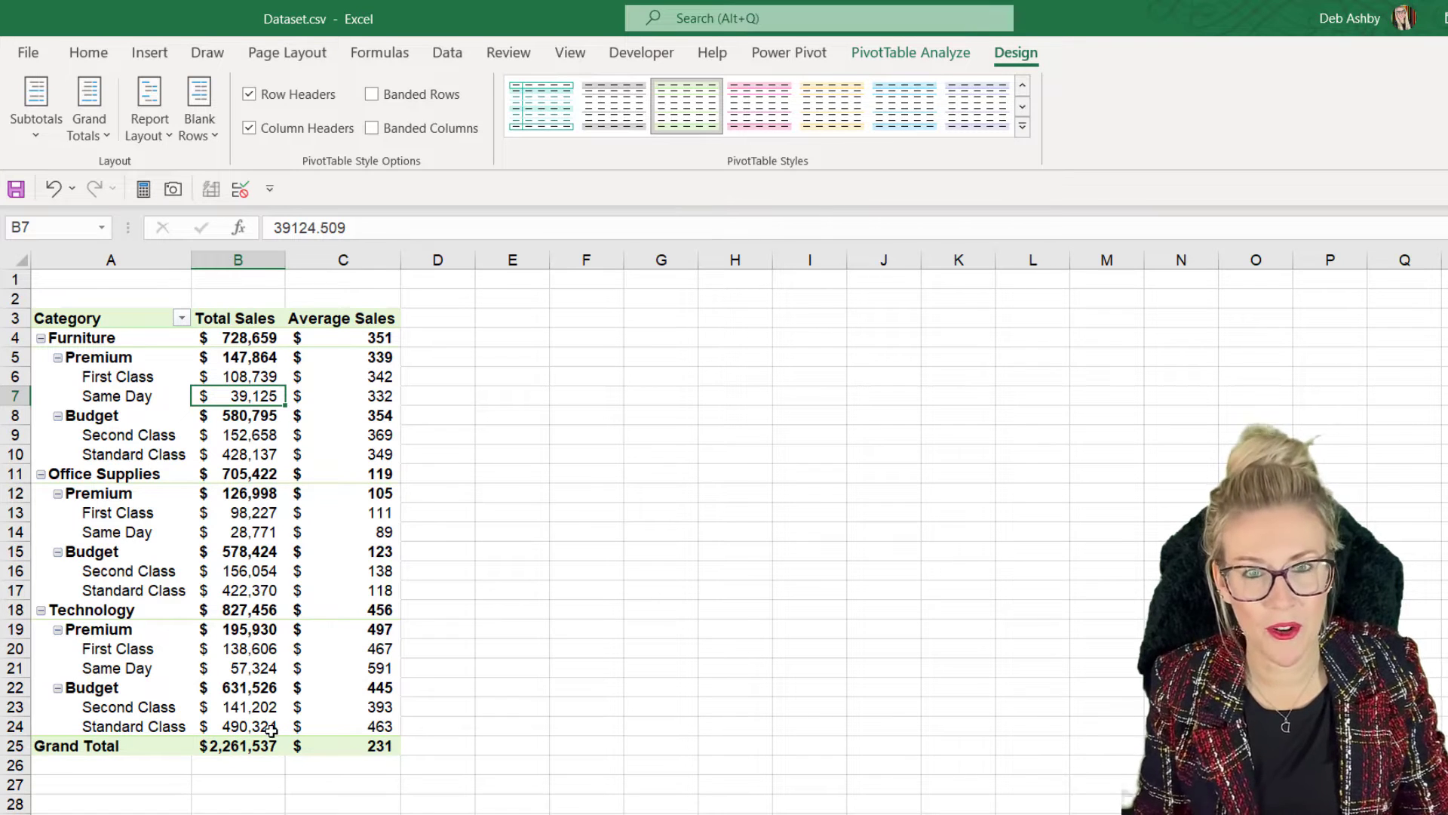
mouse_move(271, 730)
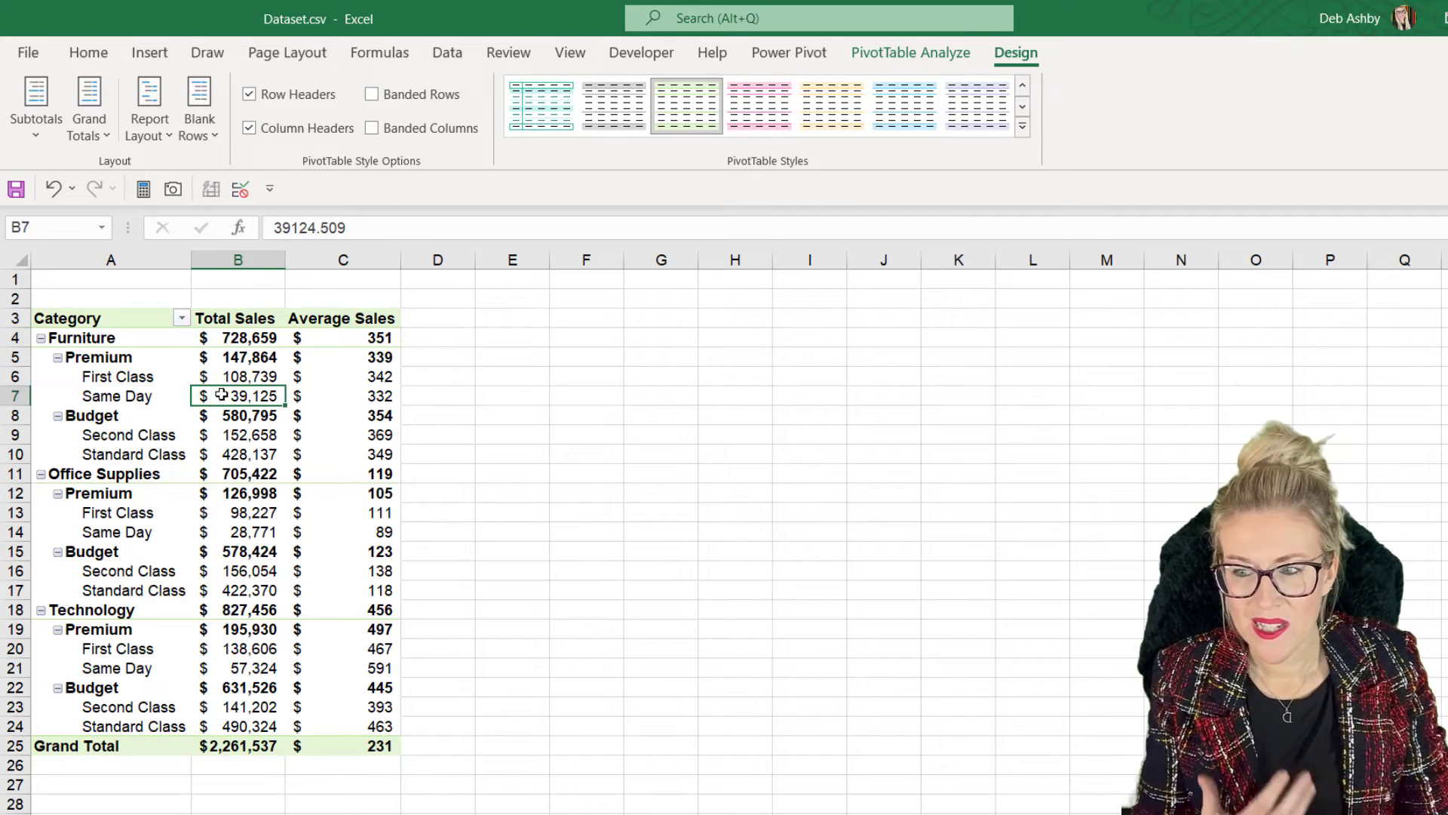
left_click(85, 130)
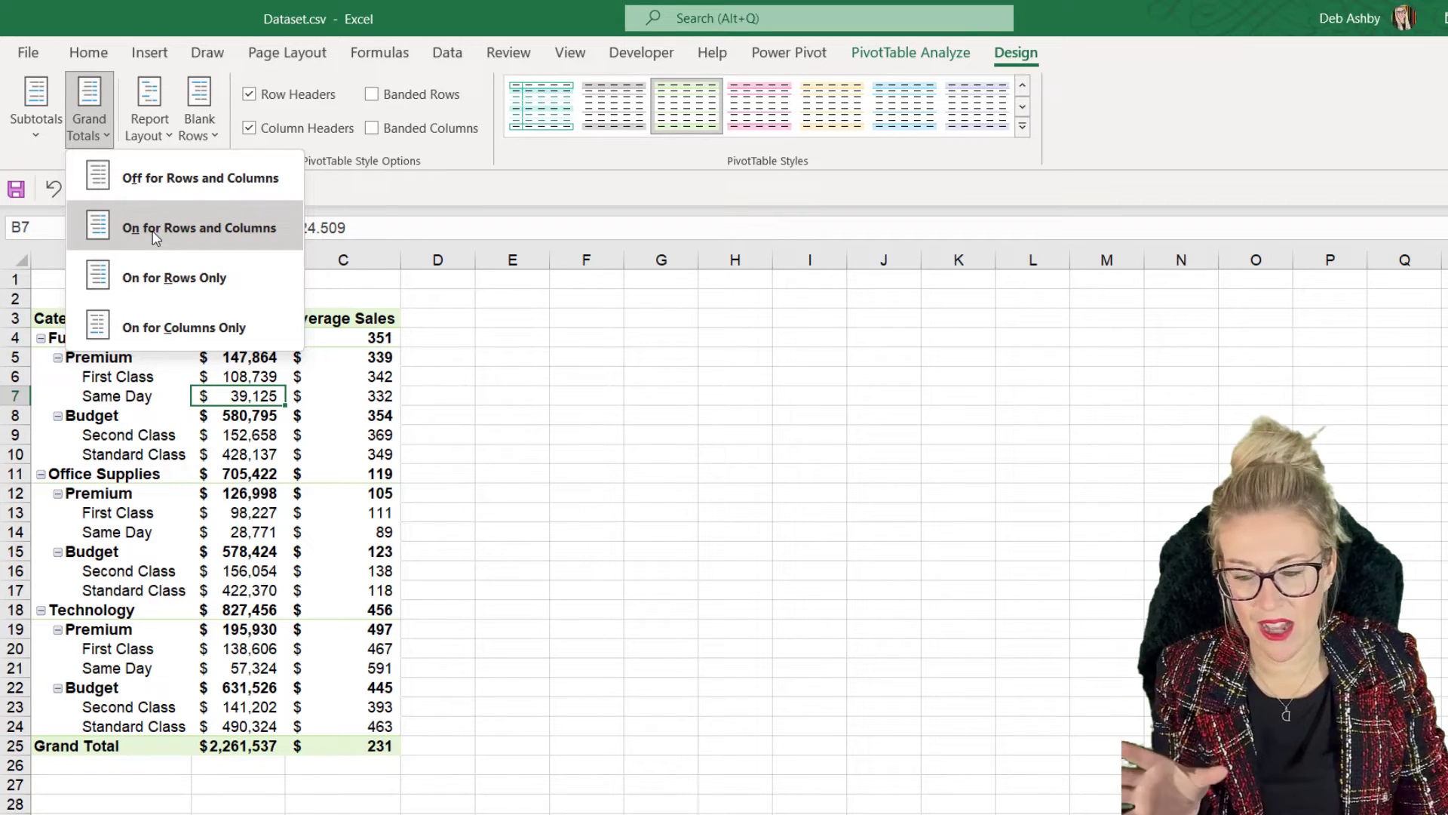
left_click(197, 189)
left_click(262, 436)
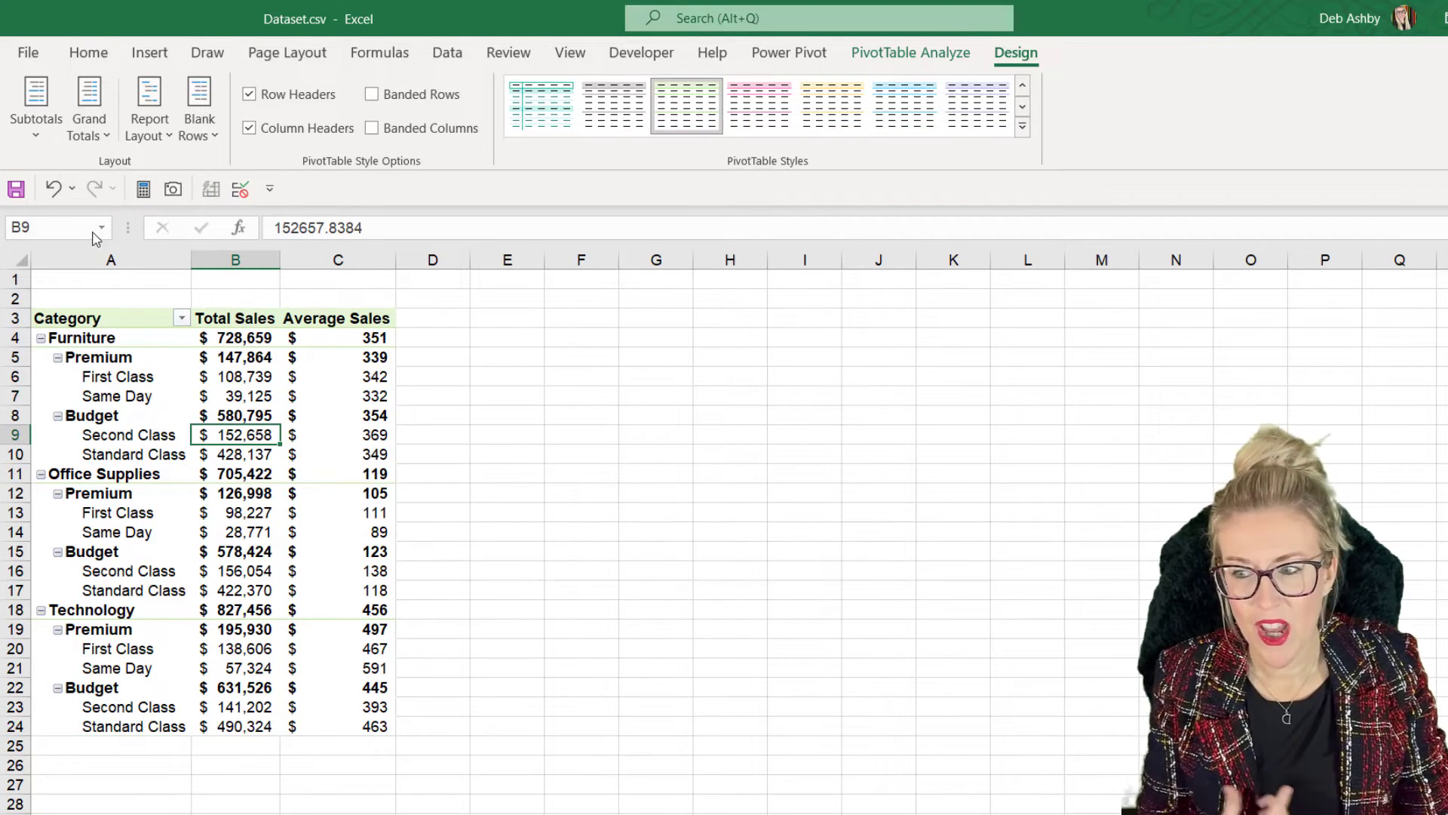
left_click(35, 124)
left_click(79, 193)
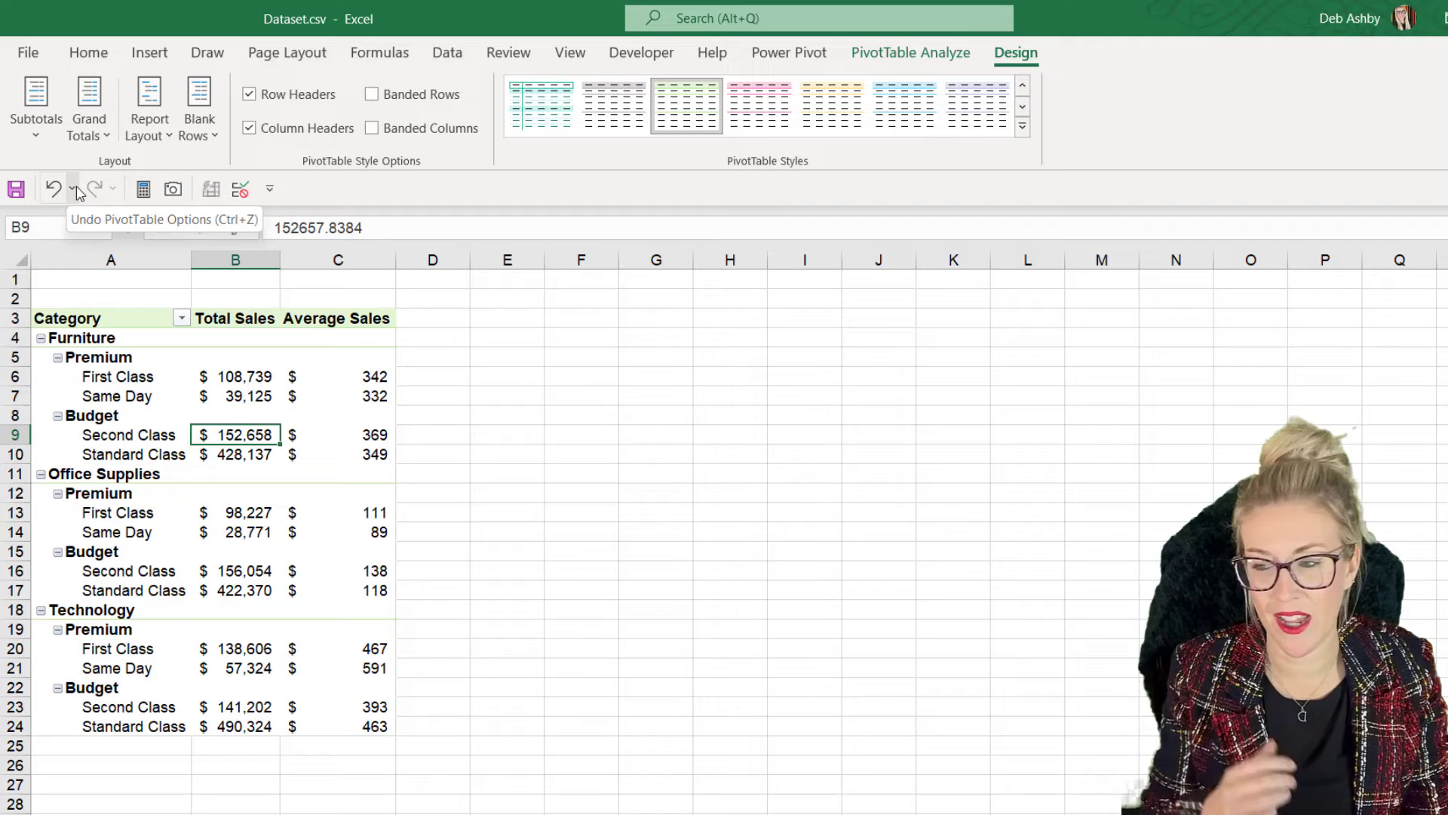
left_click(35, 119)
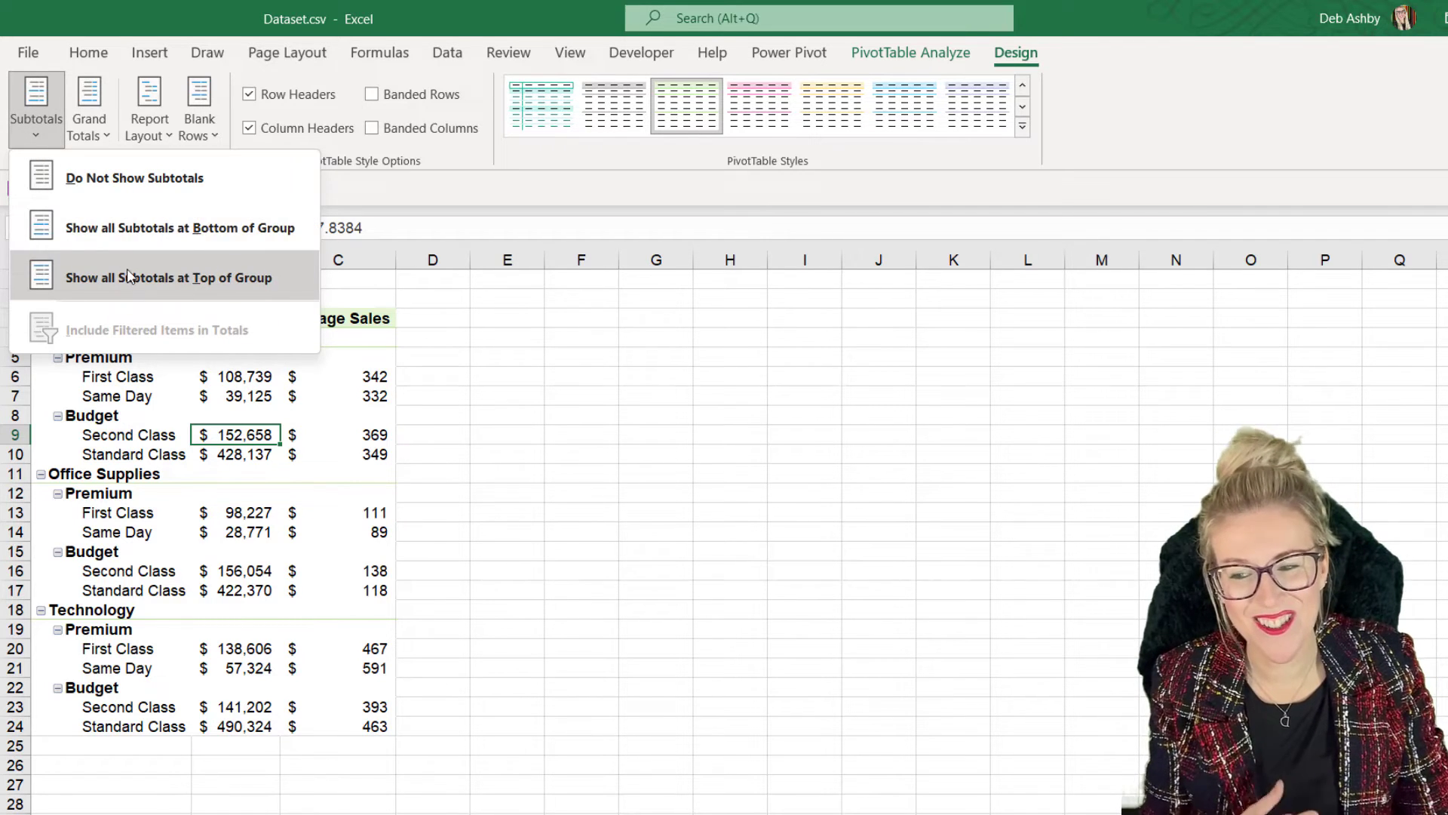
left_click(169, 236)
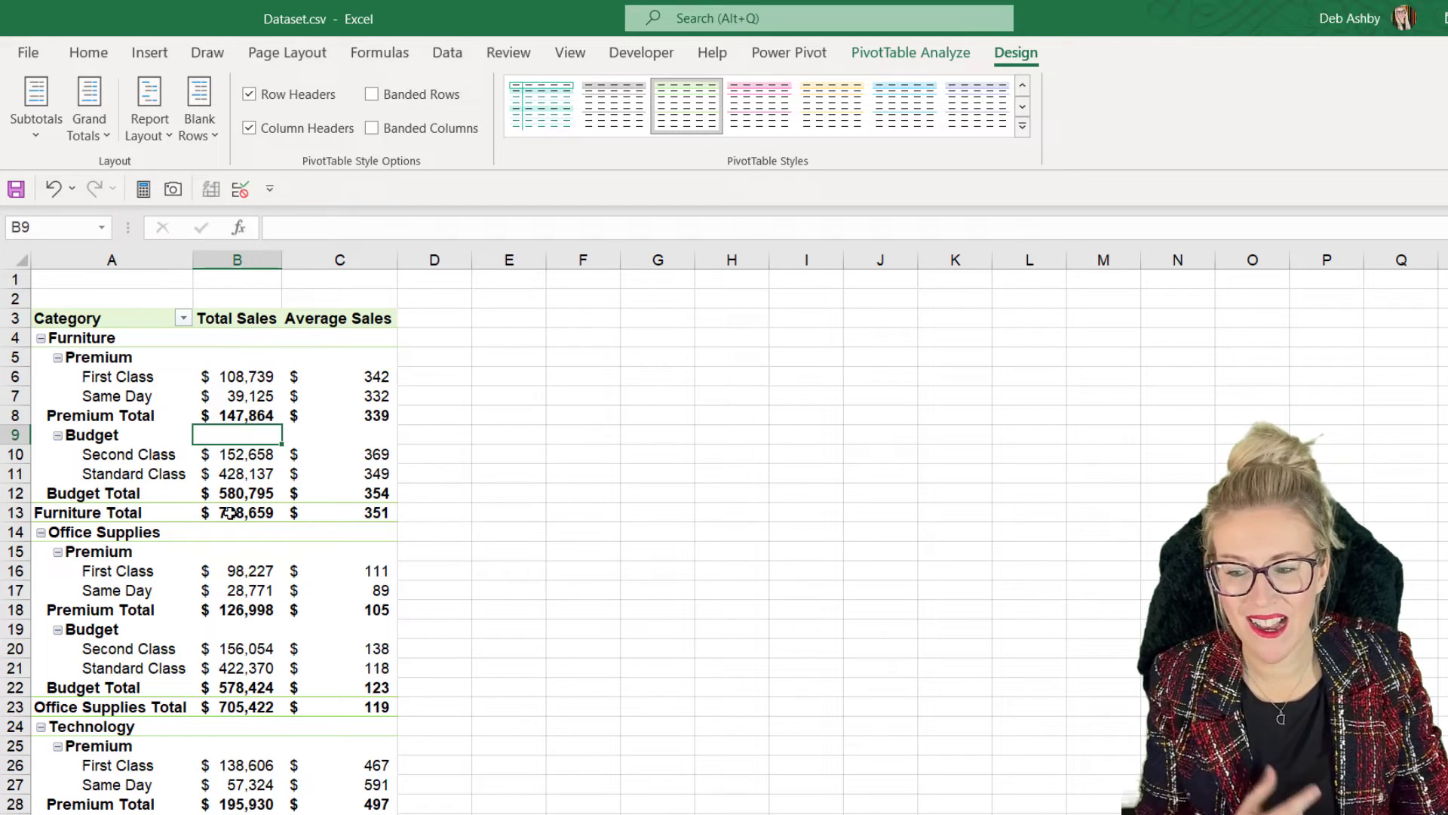
mouse_move(252, 511)
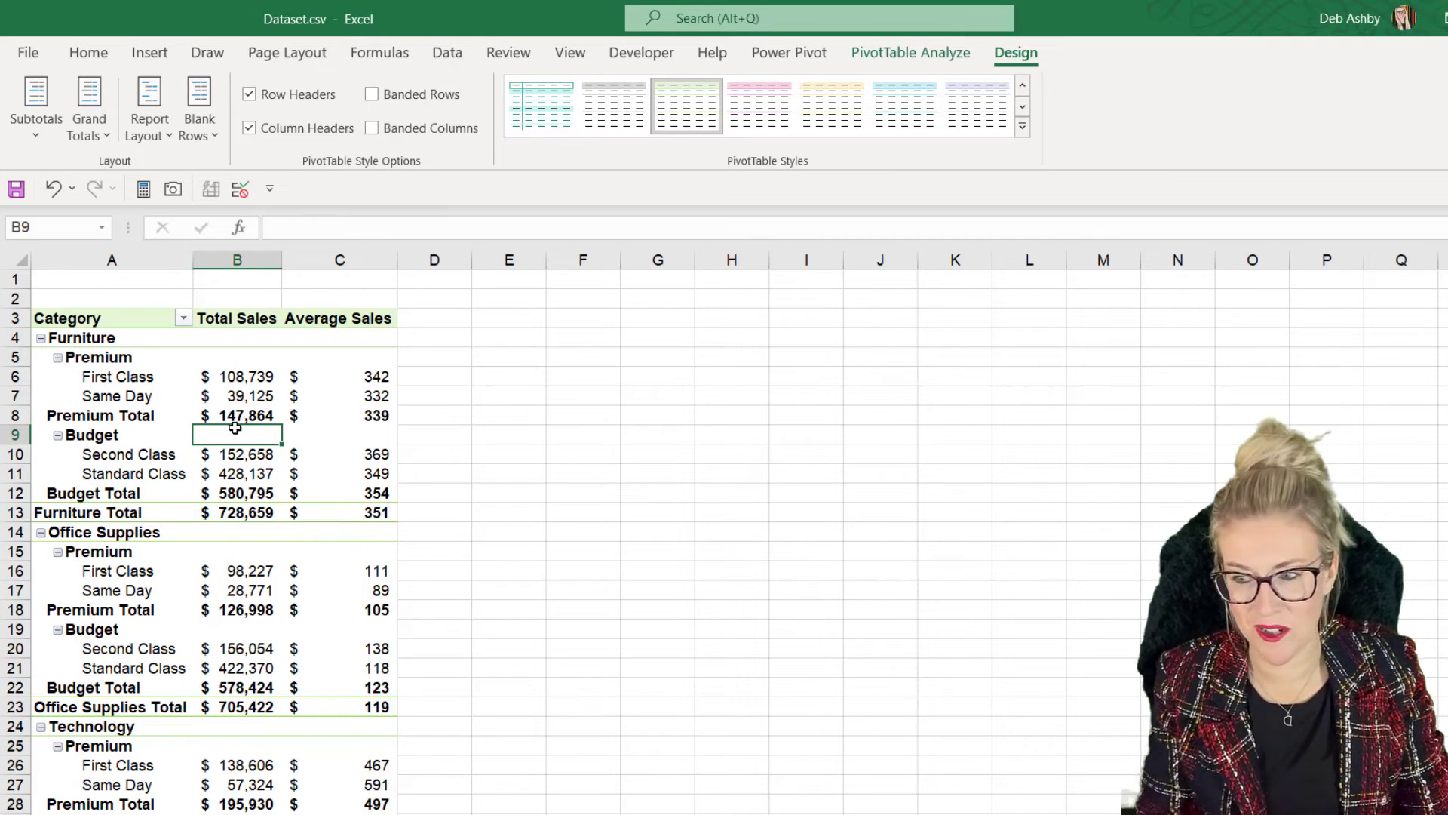
left_click(36, 109)
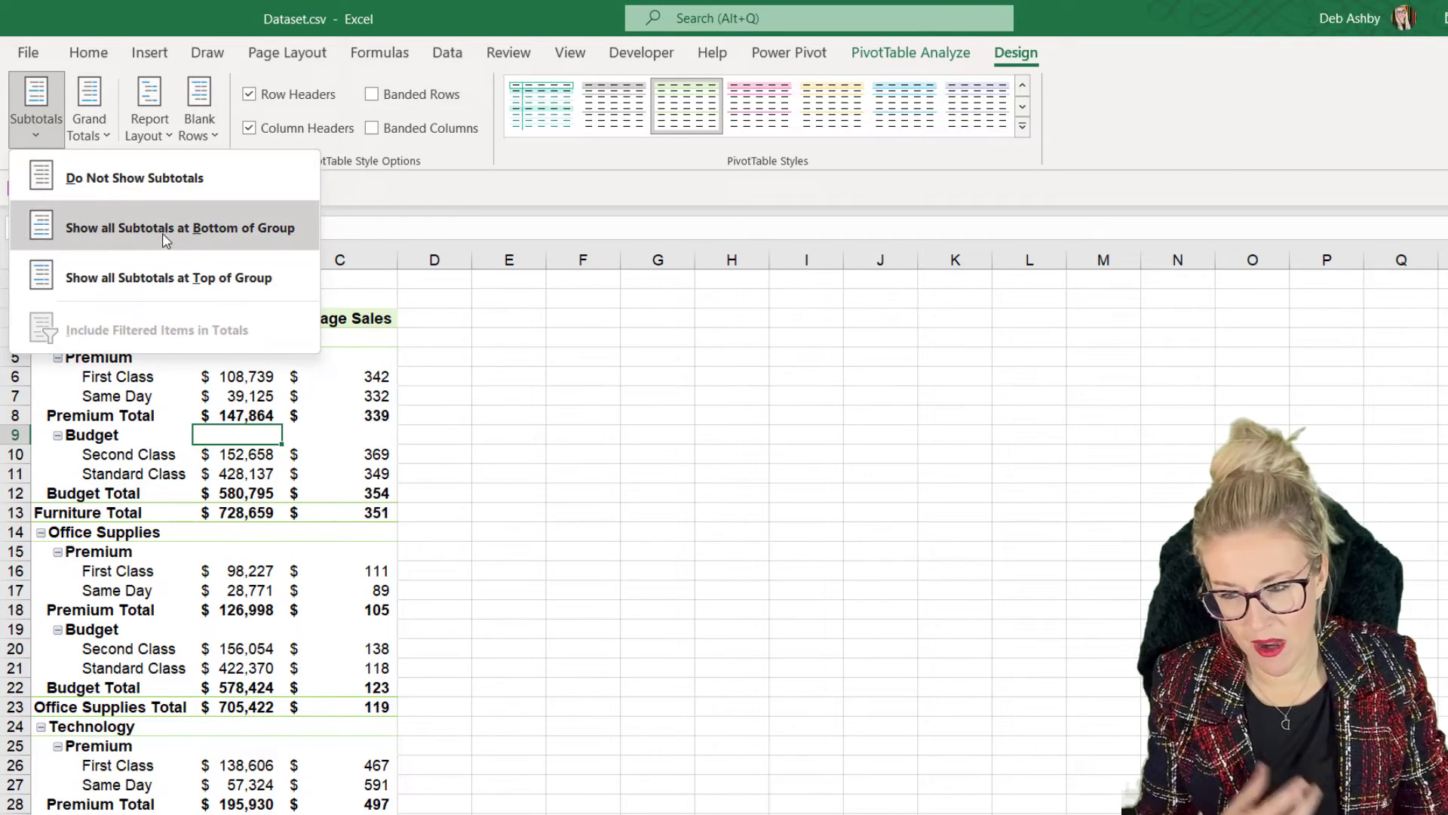
left_click(162, 278)
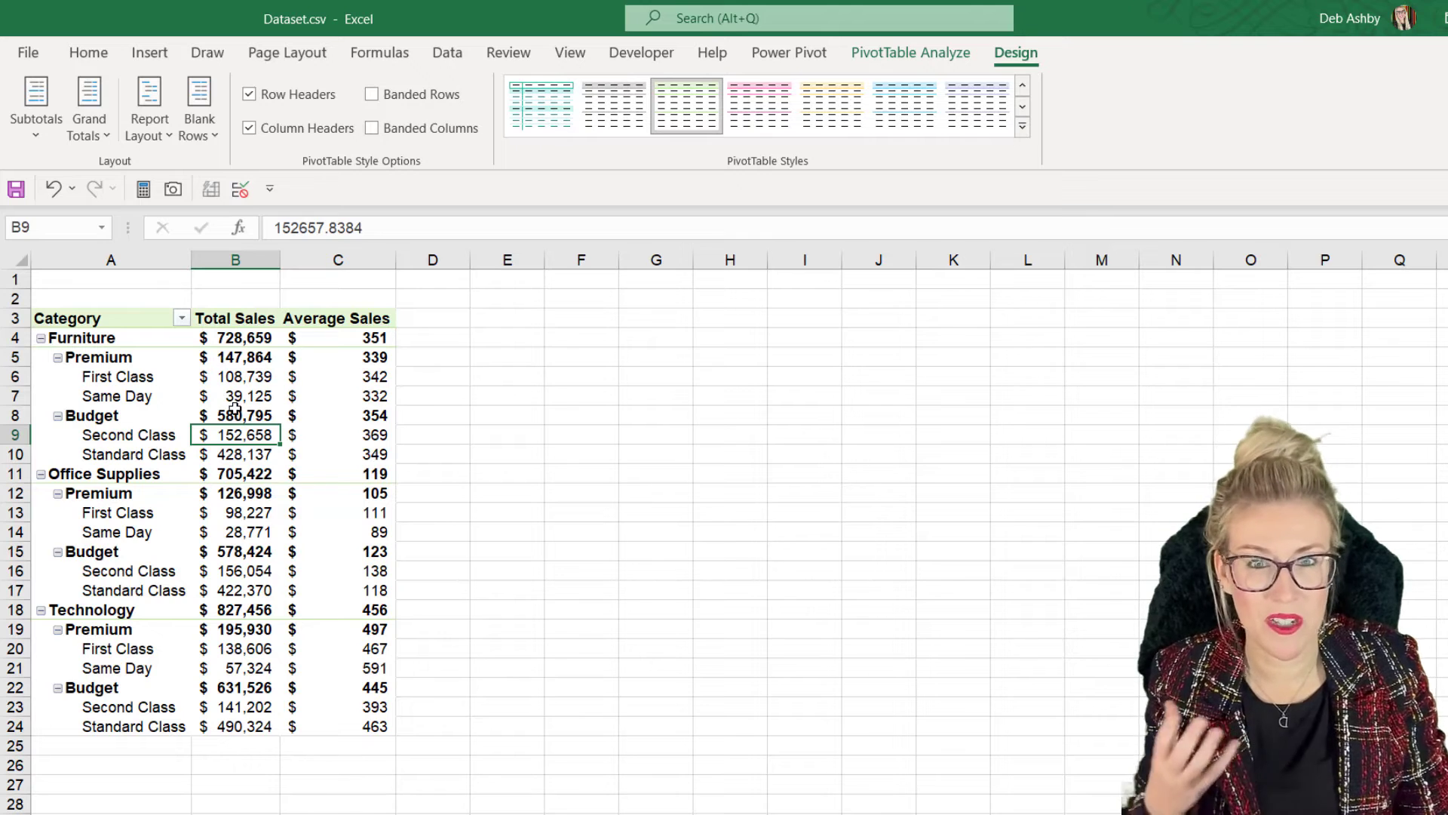
mouse_move(235, 411)
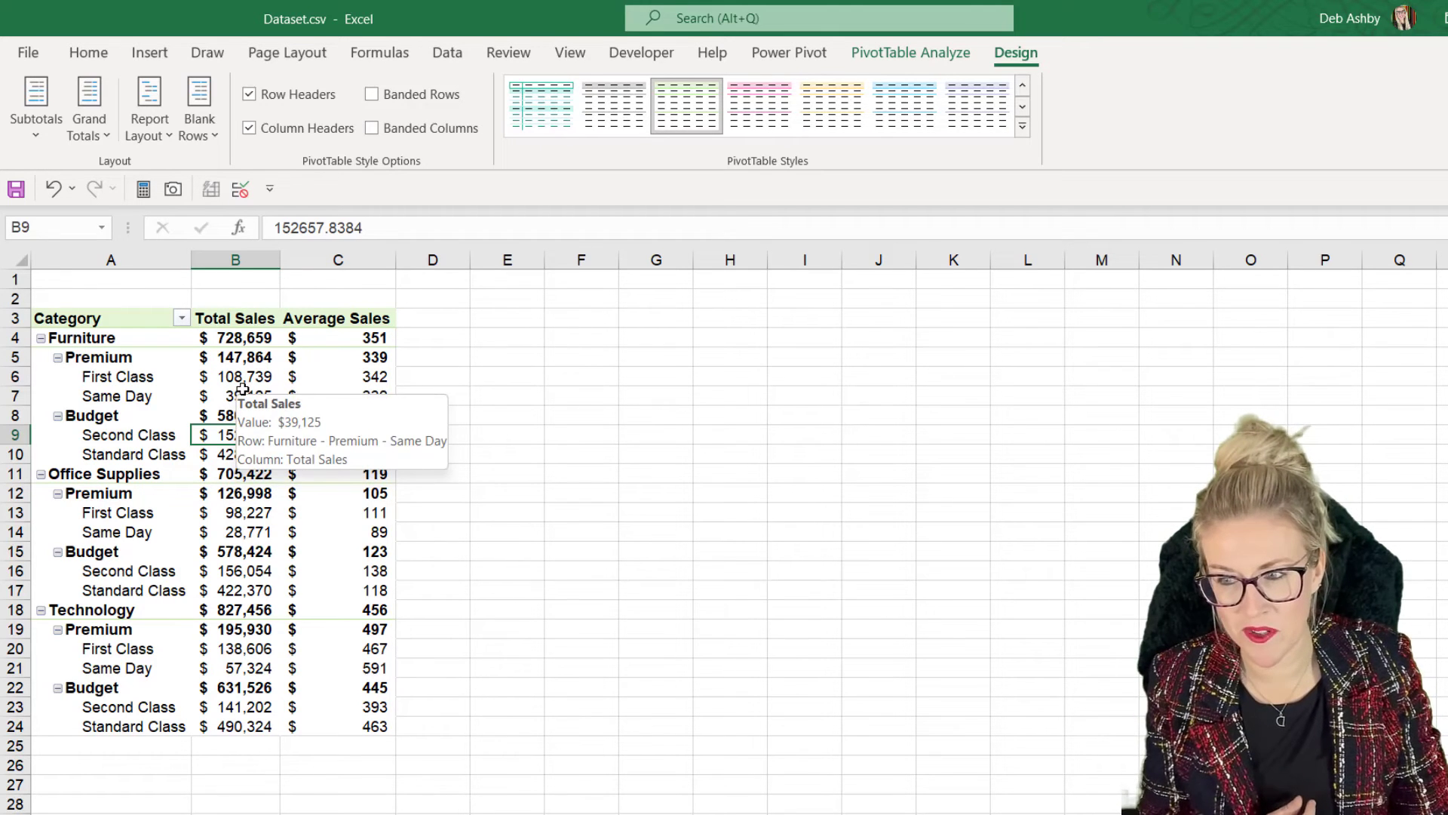
left_click(143, 121)
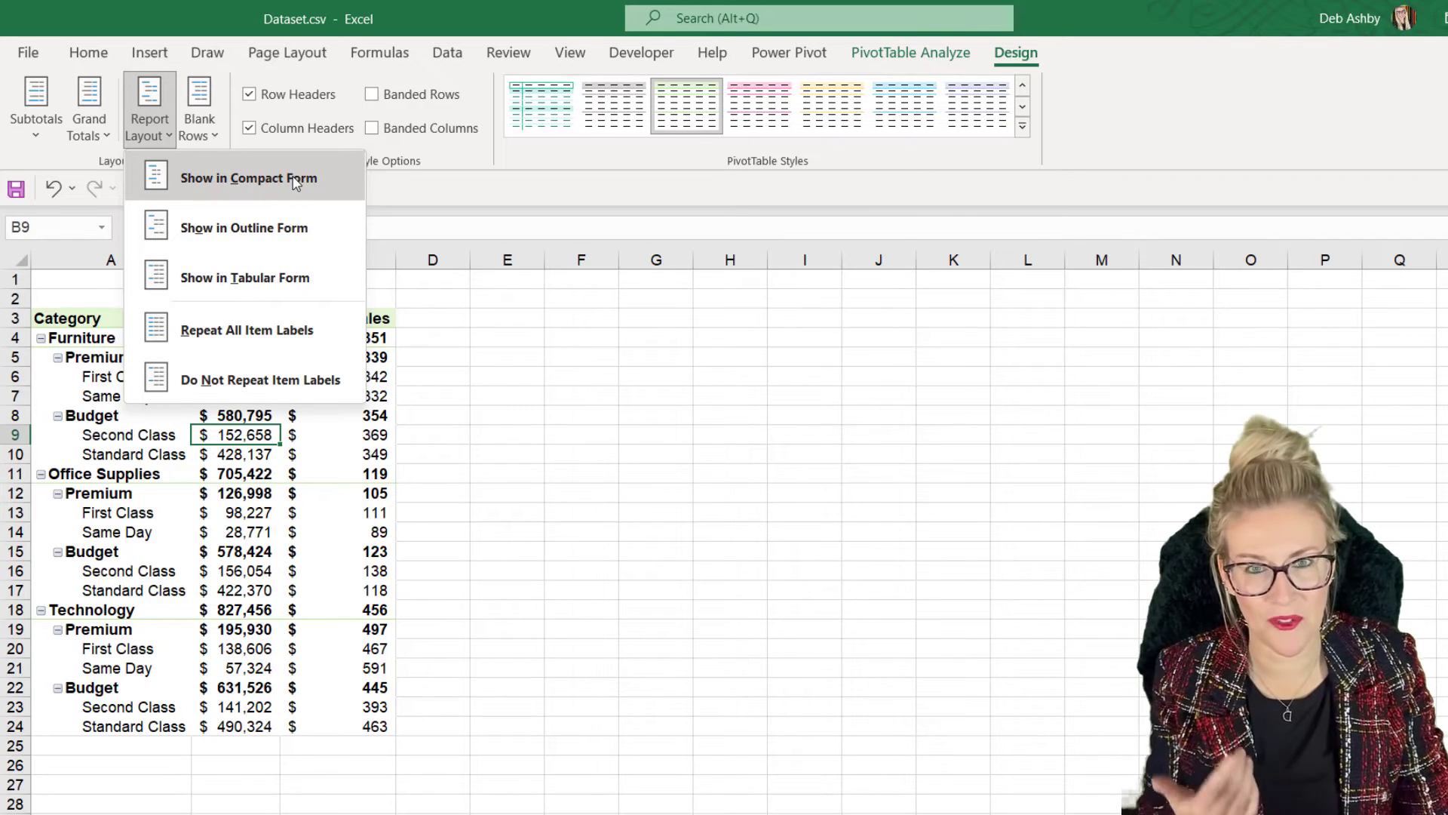
left_click(281, 278)
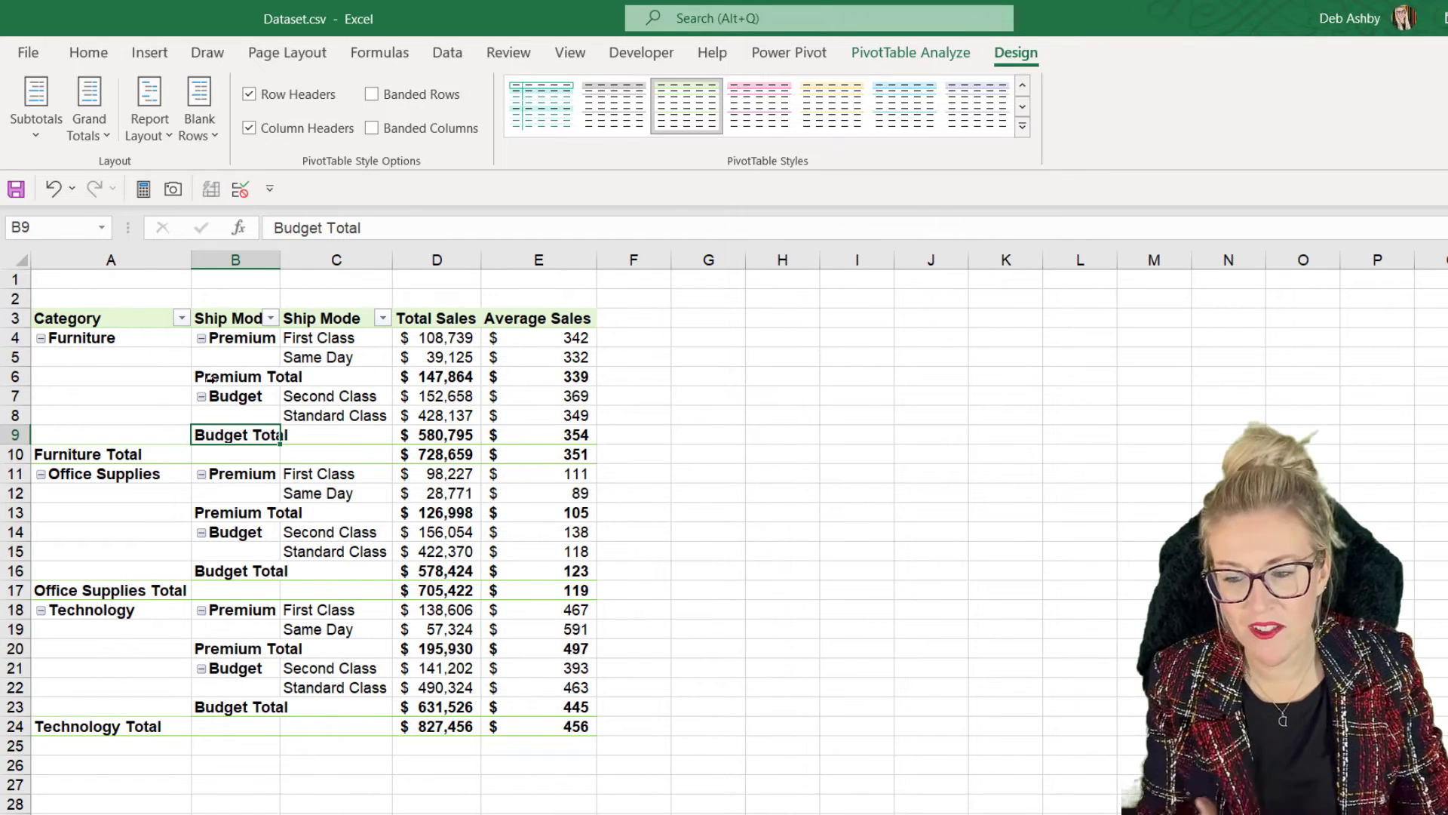
double_click(280, 259)
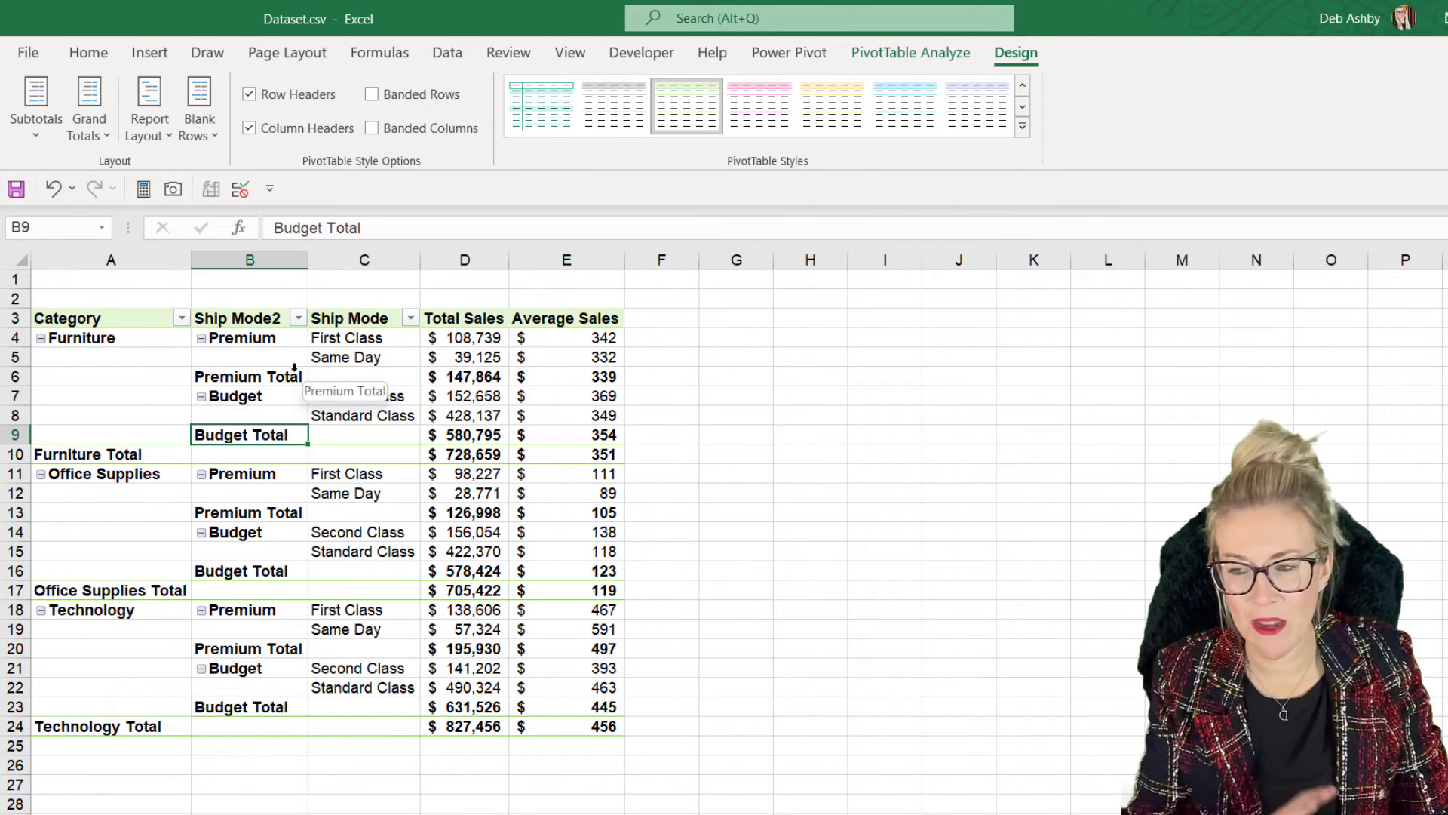
left_click(91, 361)
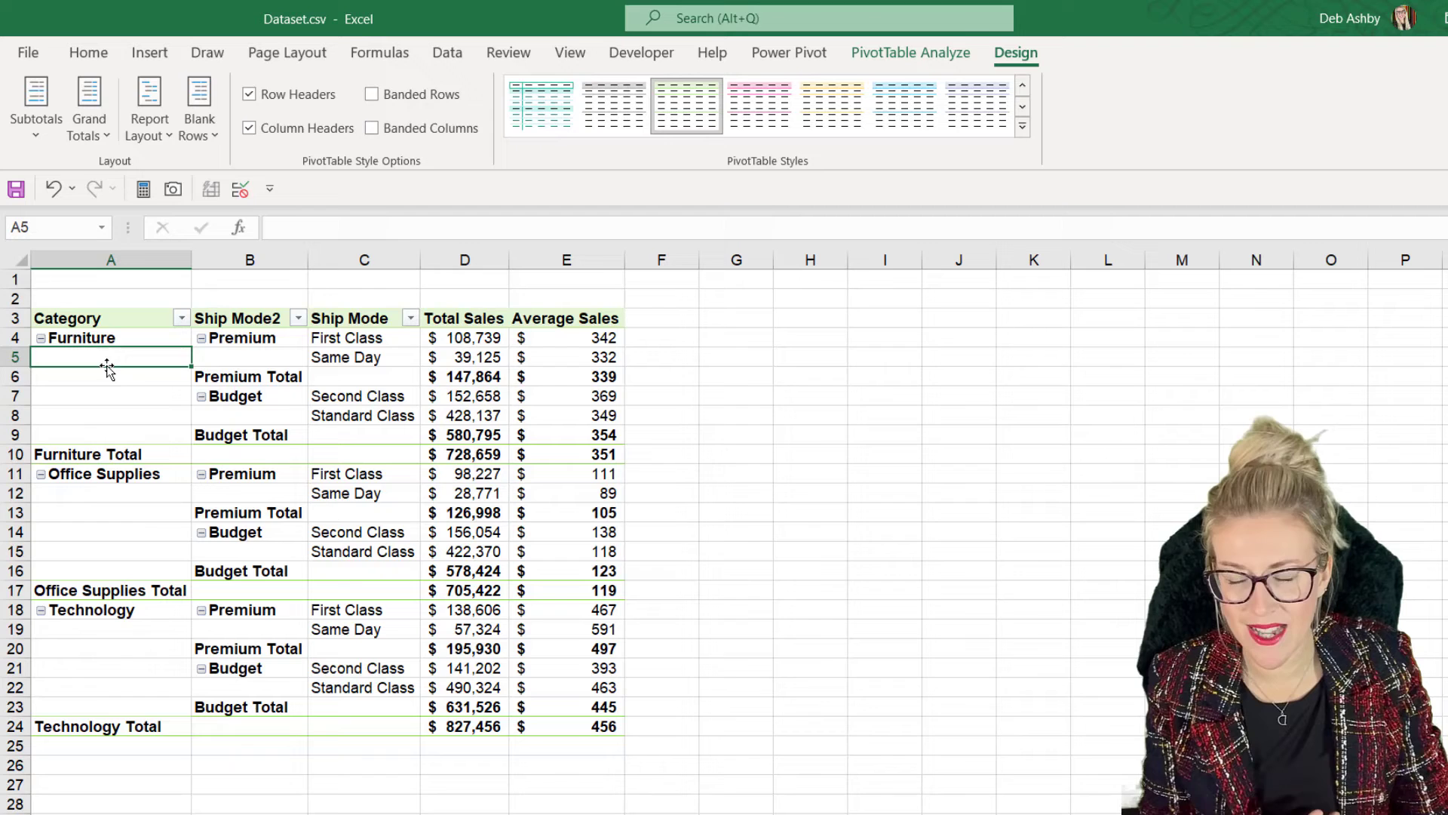
left_click(154, 134)
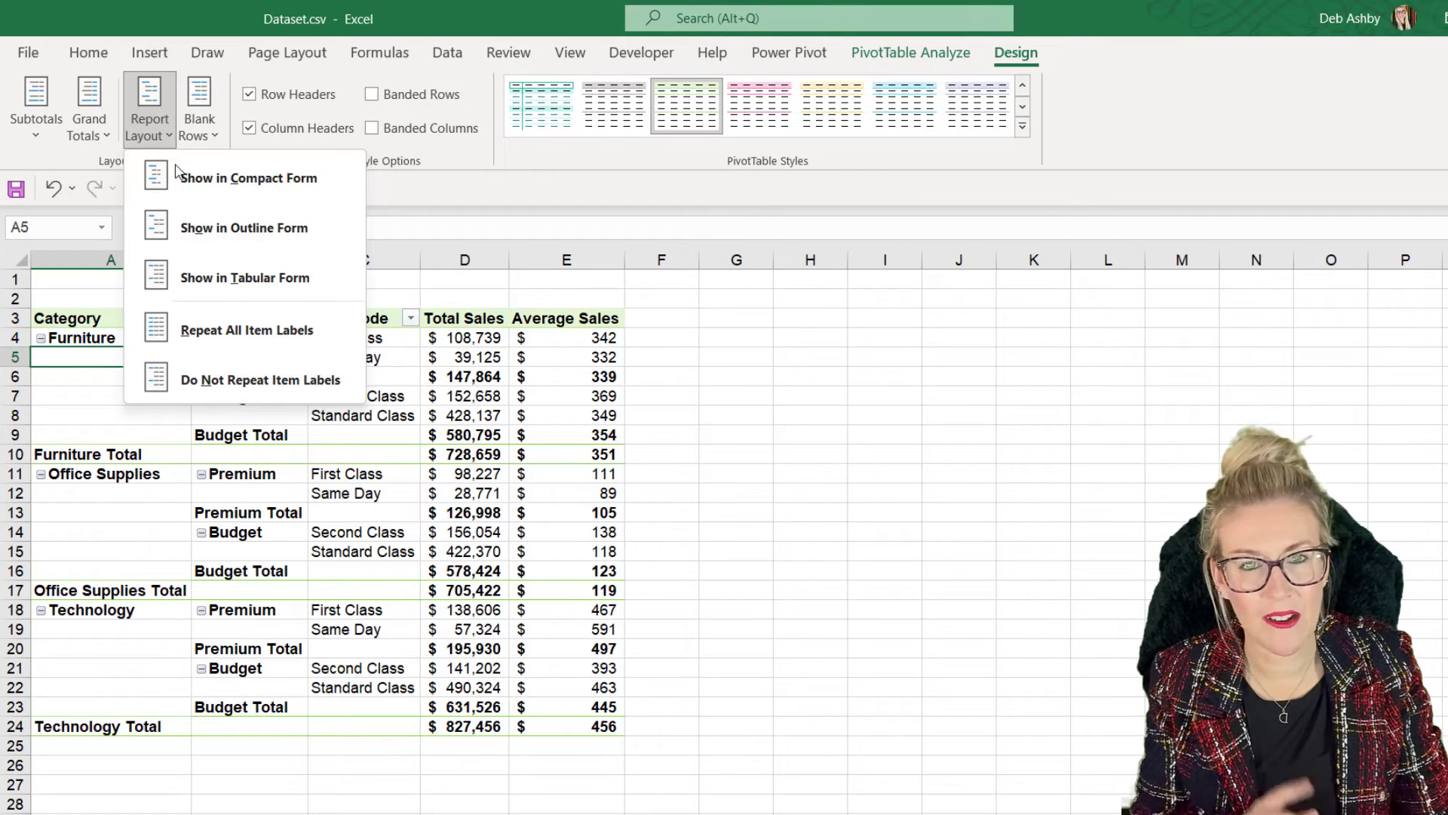
left_click(216, 338)
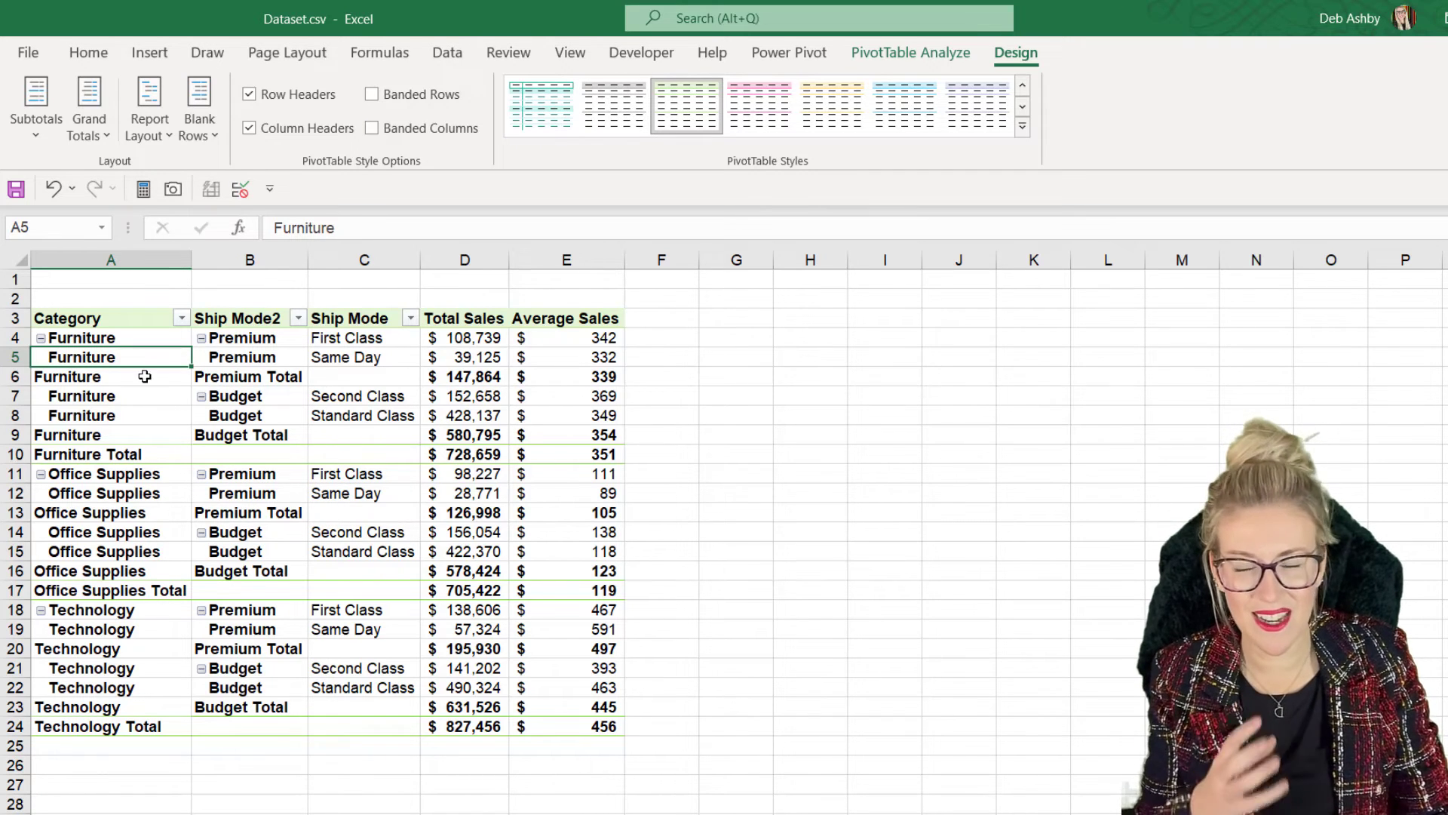
left_click(162, 136)
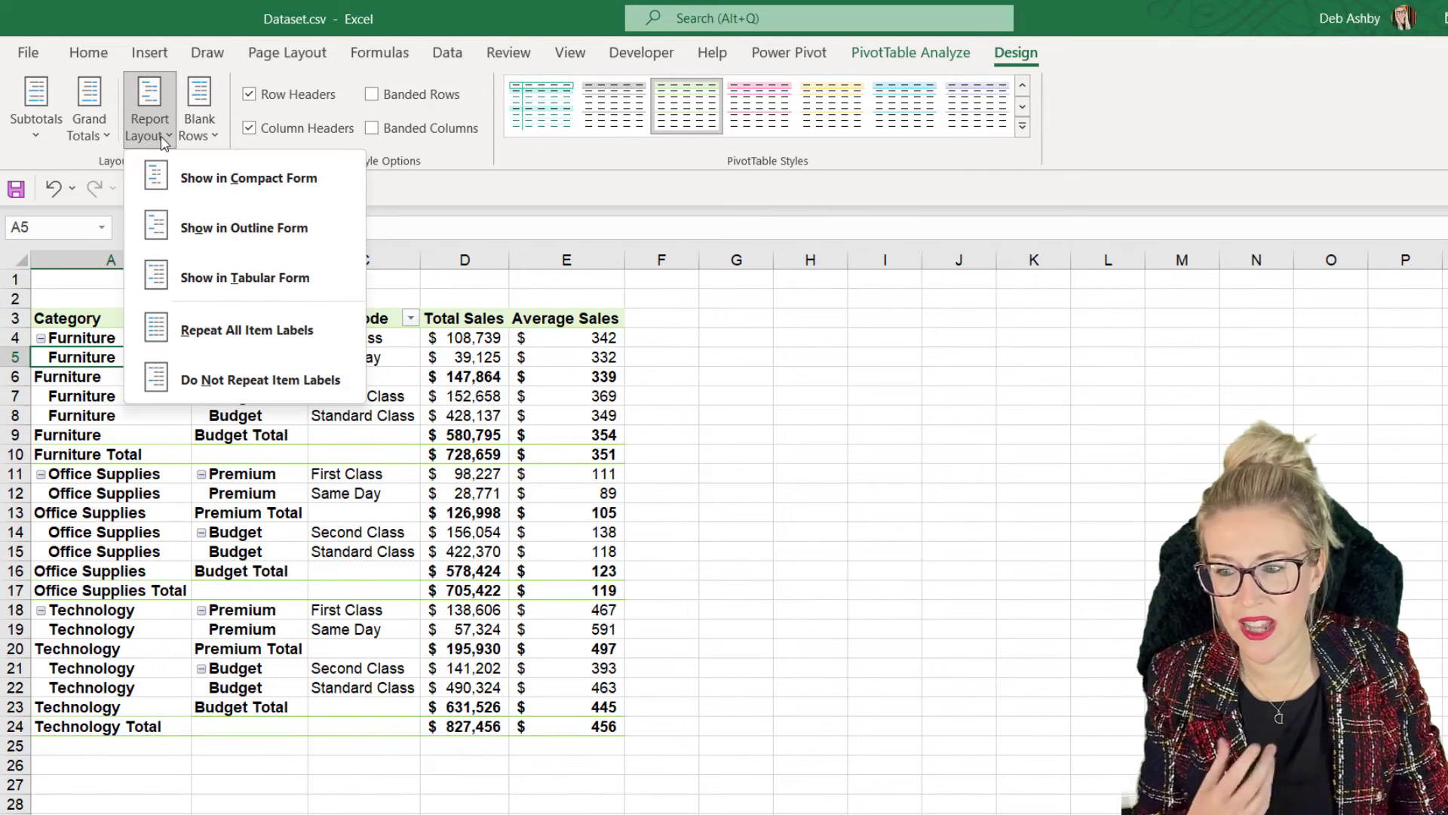
left_click(241, 181)
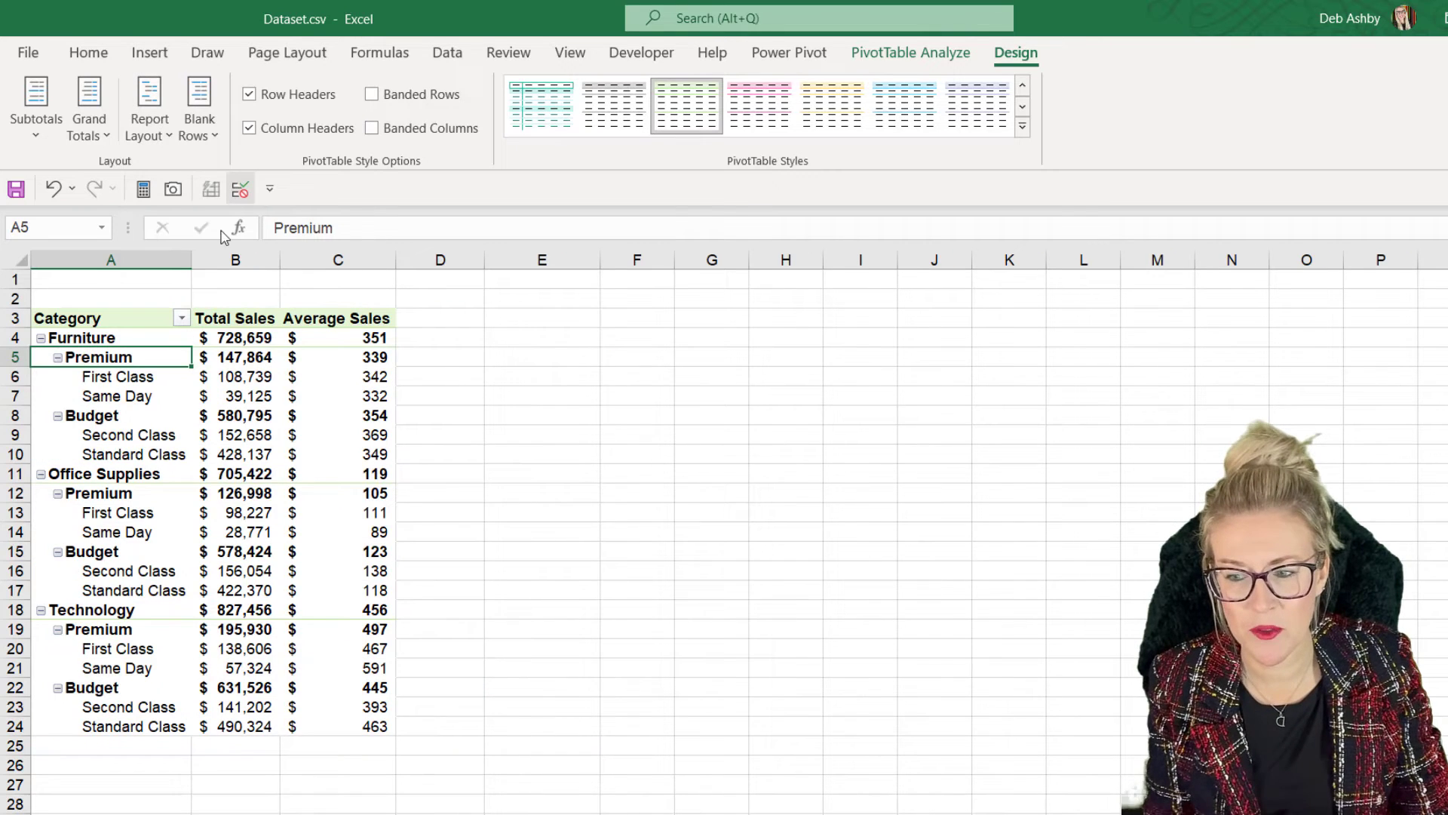
- Turn on Banded Rows and apply the Light Turquoise, Pivot Style Medium 12 style
left_click(240, 373)
mouse_move(240, 371)
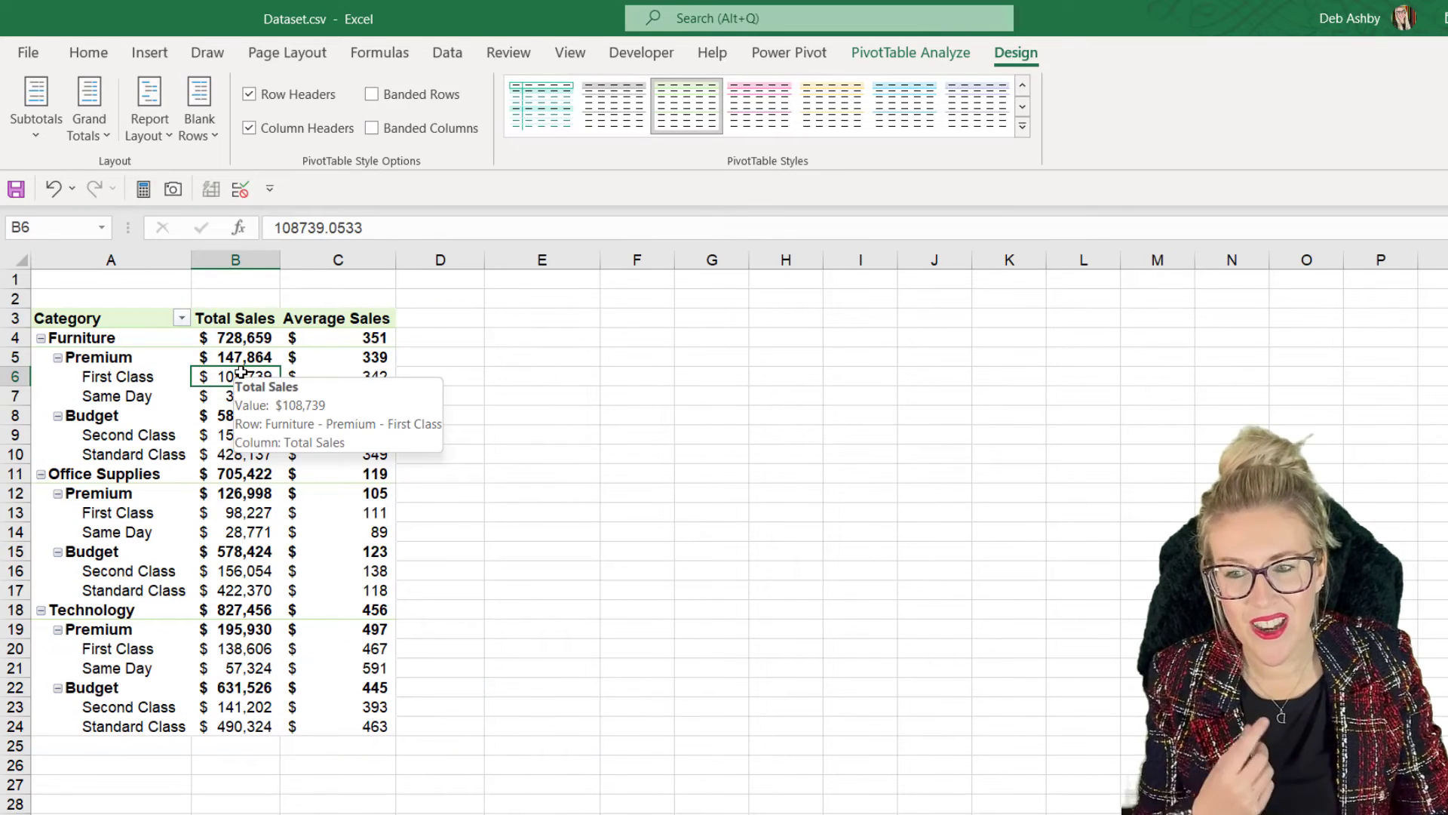
left_click(371, 94)
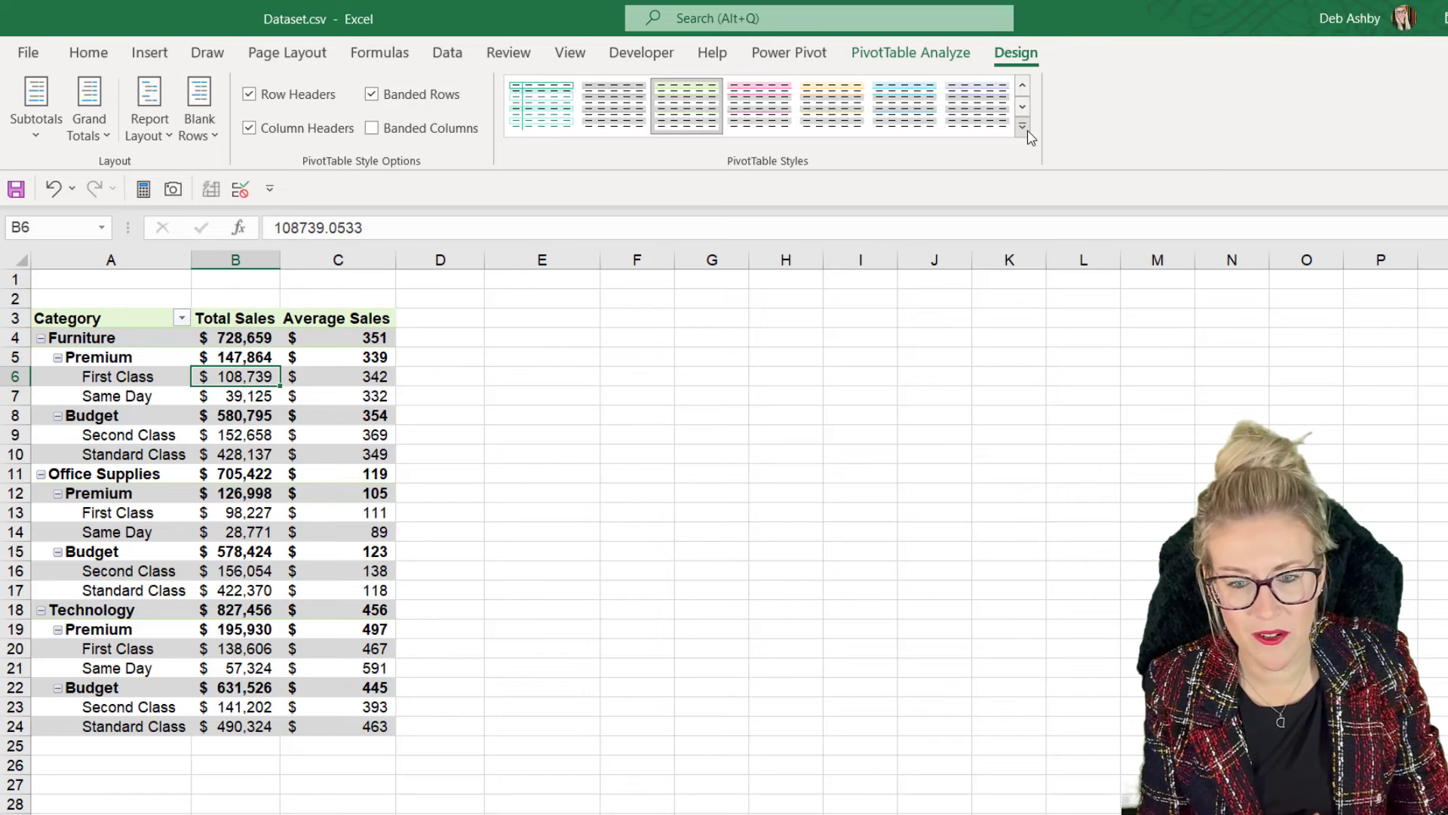
left_click(1023, 128)
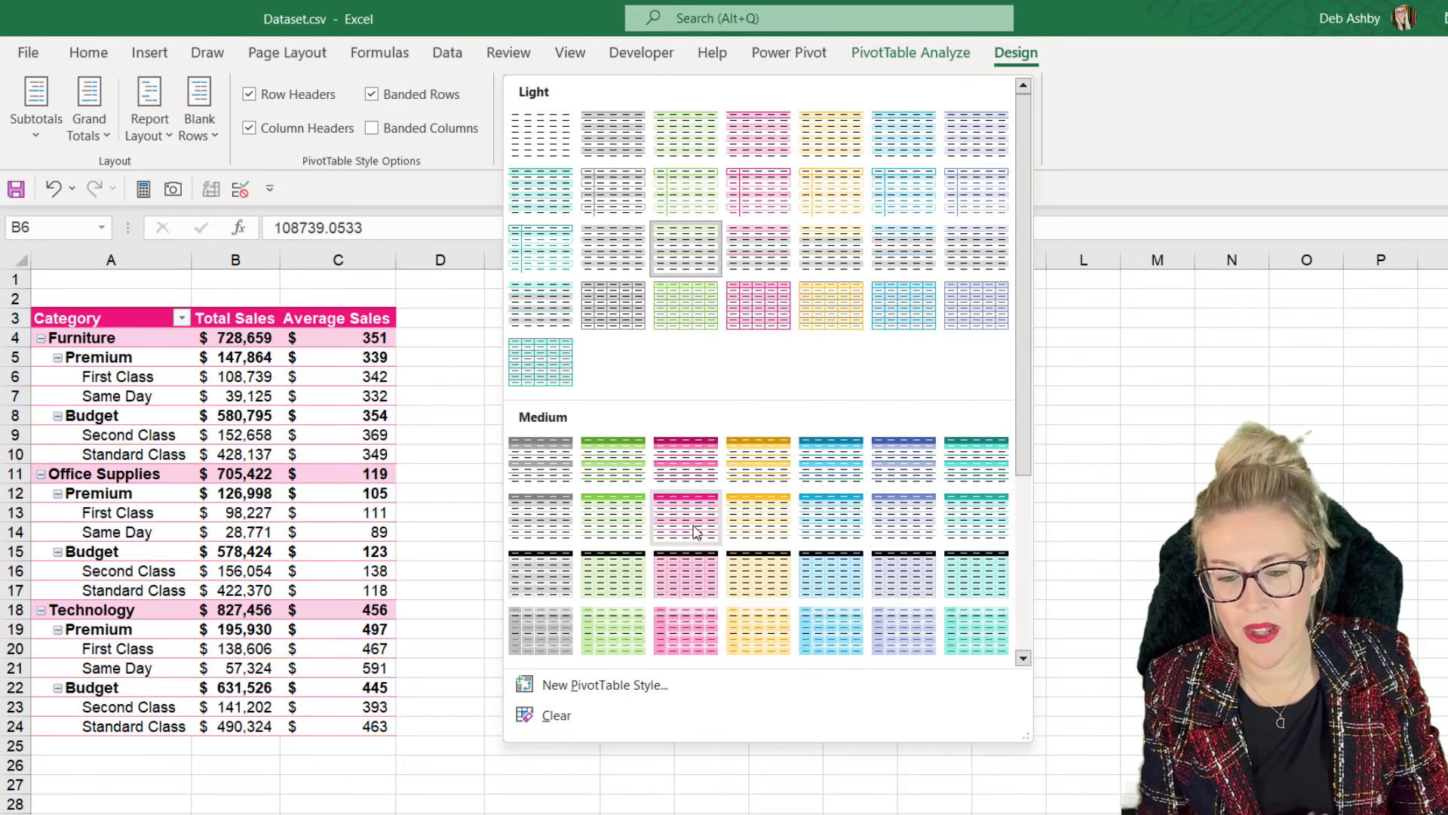
left_click(849, 518)
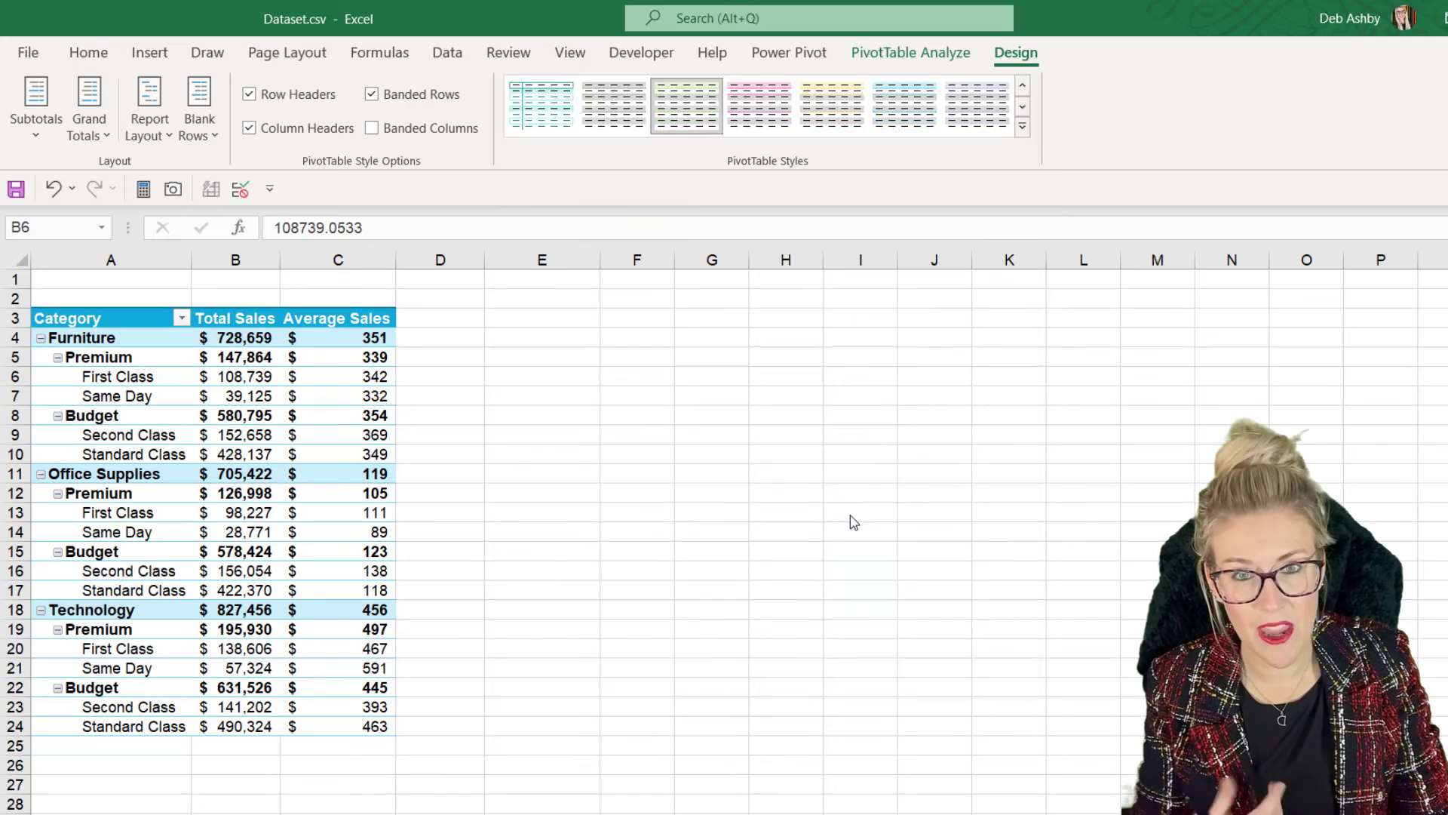
left_click(1023, 127)
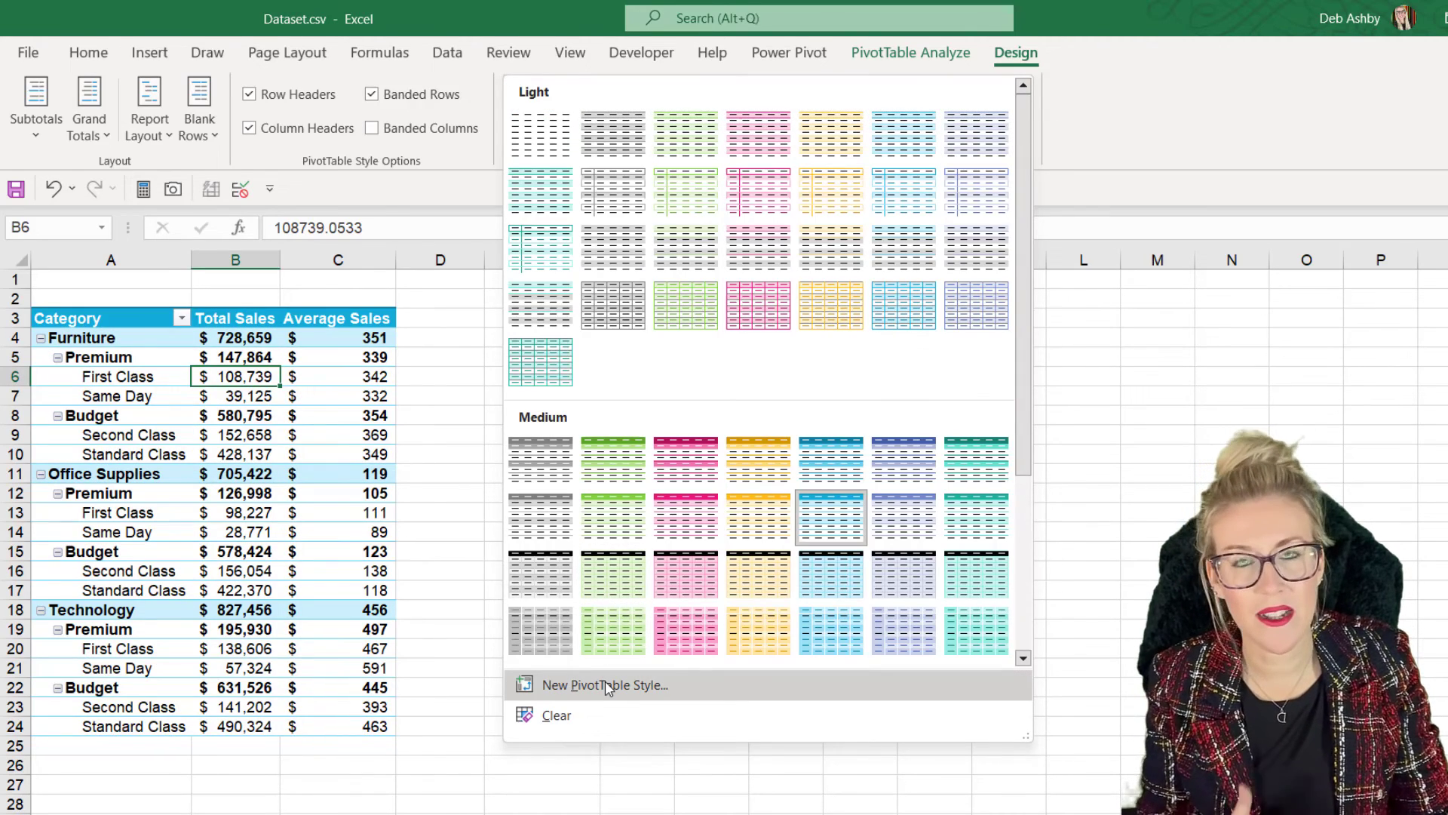